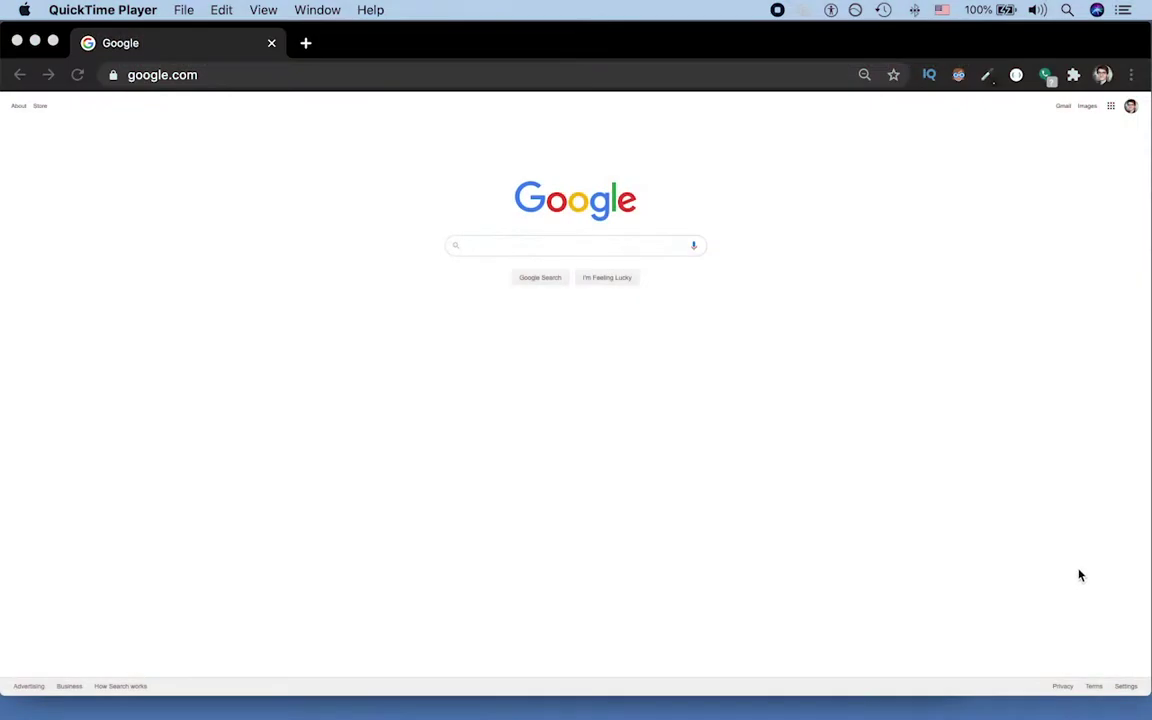
- Load splativity.com in the browser from the address bar
click(1079, 575)
key(super+l)
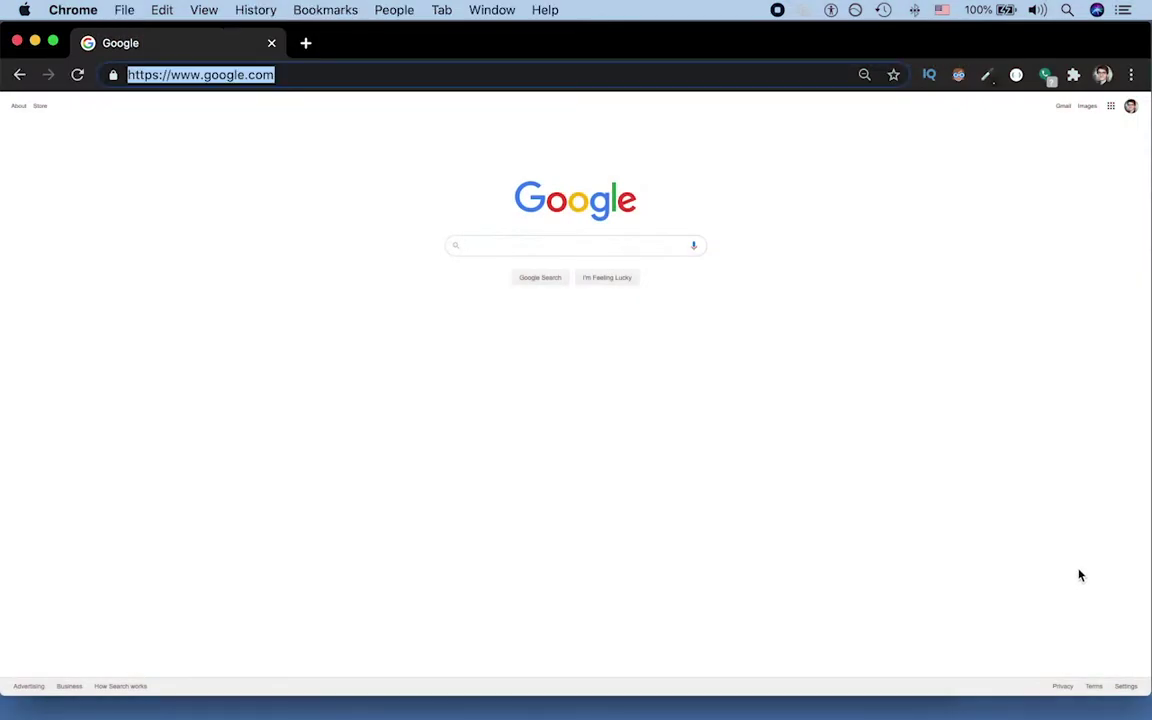
text(spl)
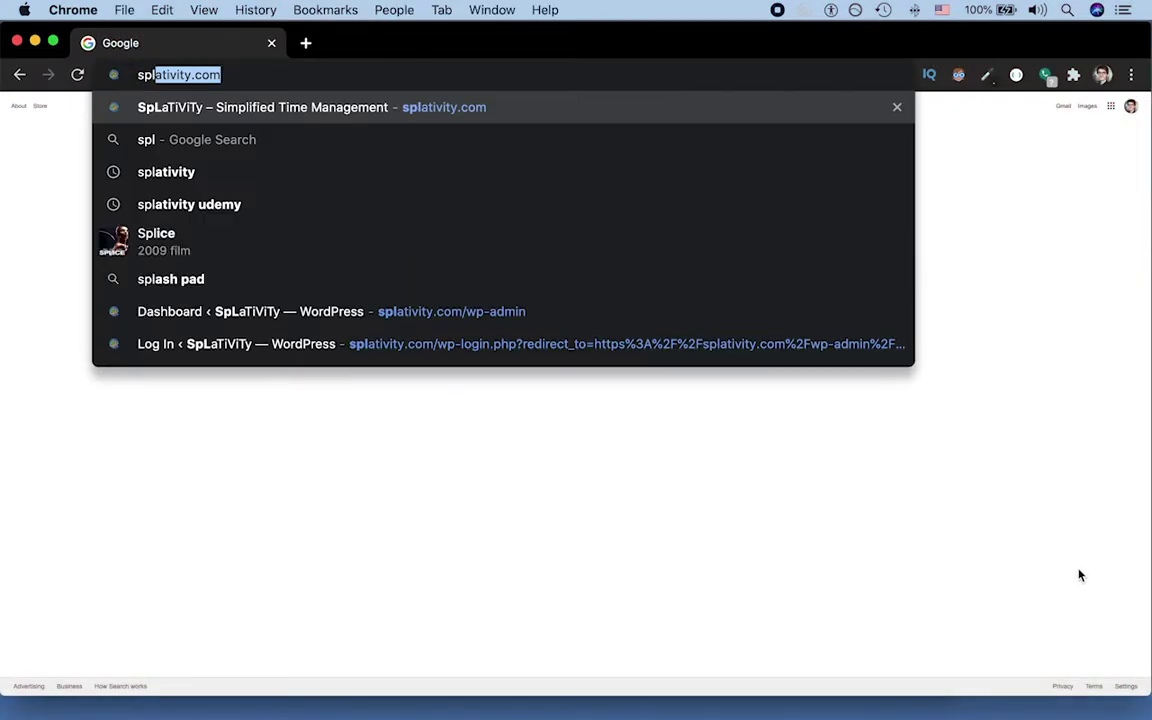
key(Return)
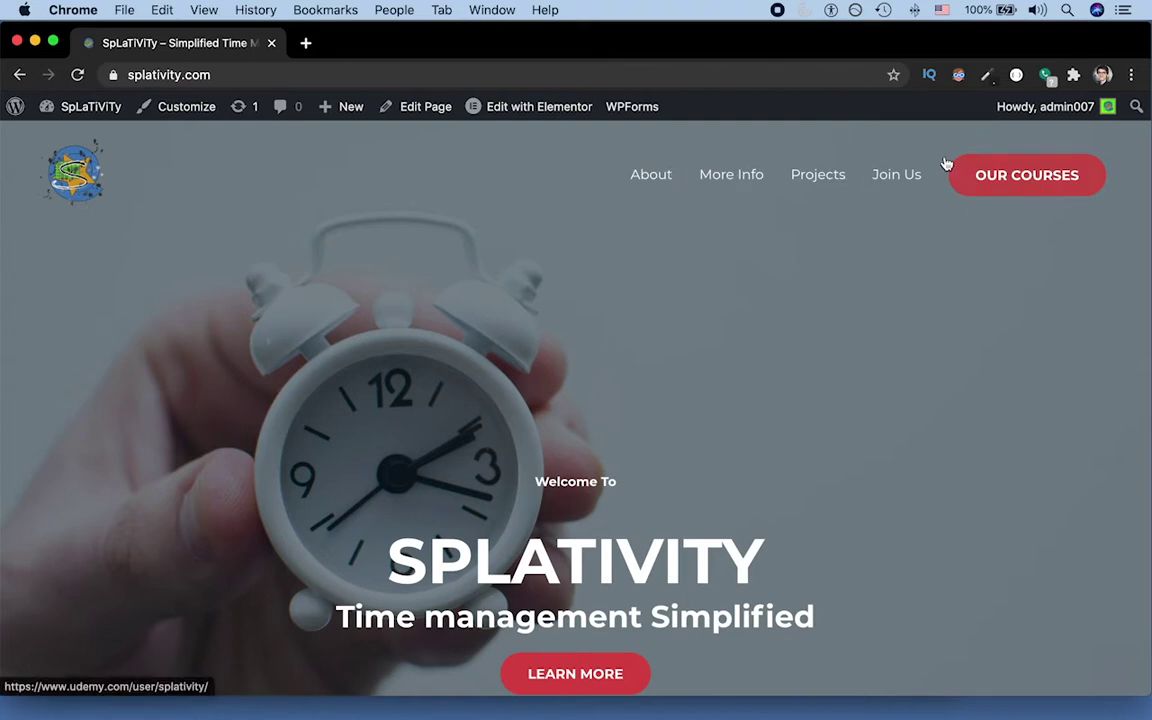
- Visit the homepage's More Info and About sections through the header menu links
click(749, 175)
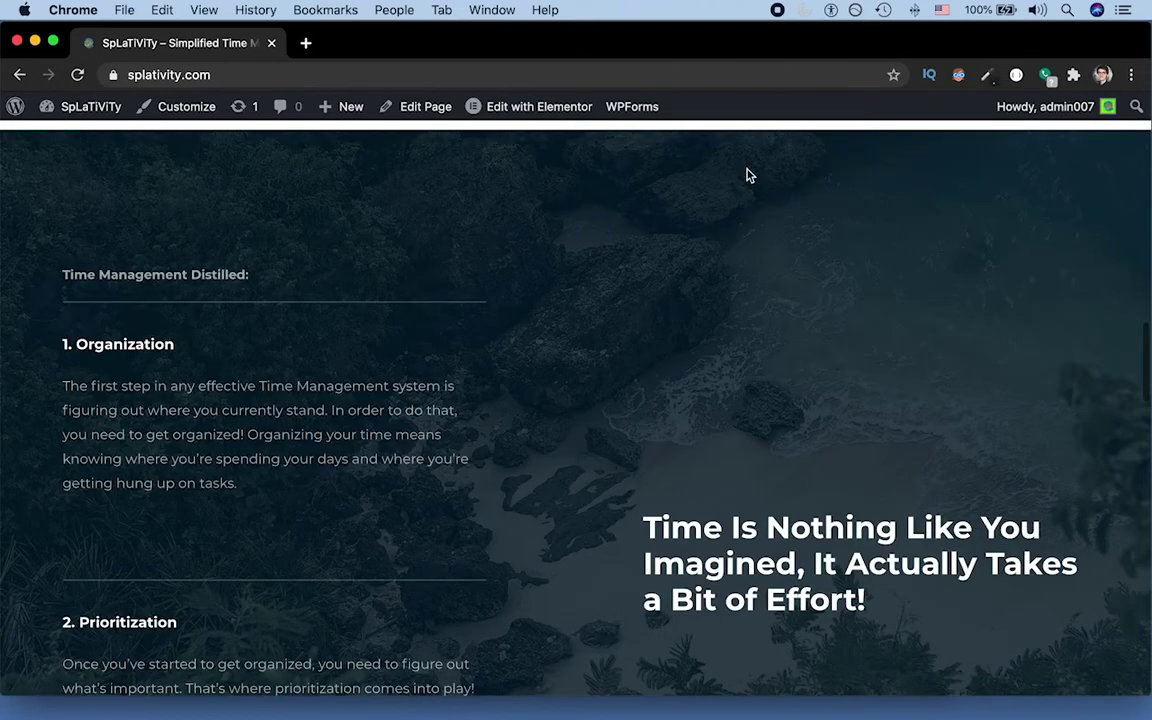
scroll(746, 175, up, 10)
click(661, 194)
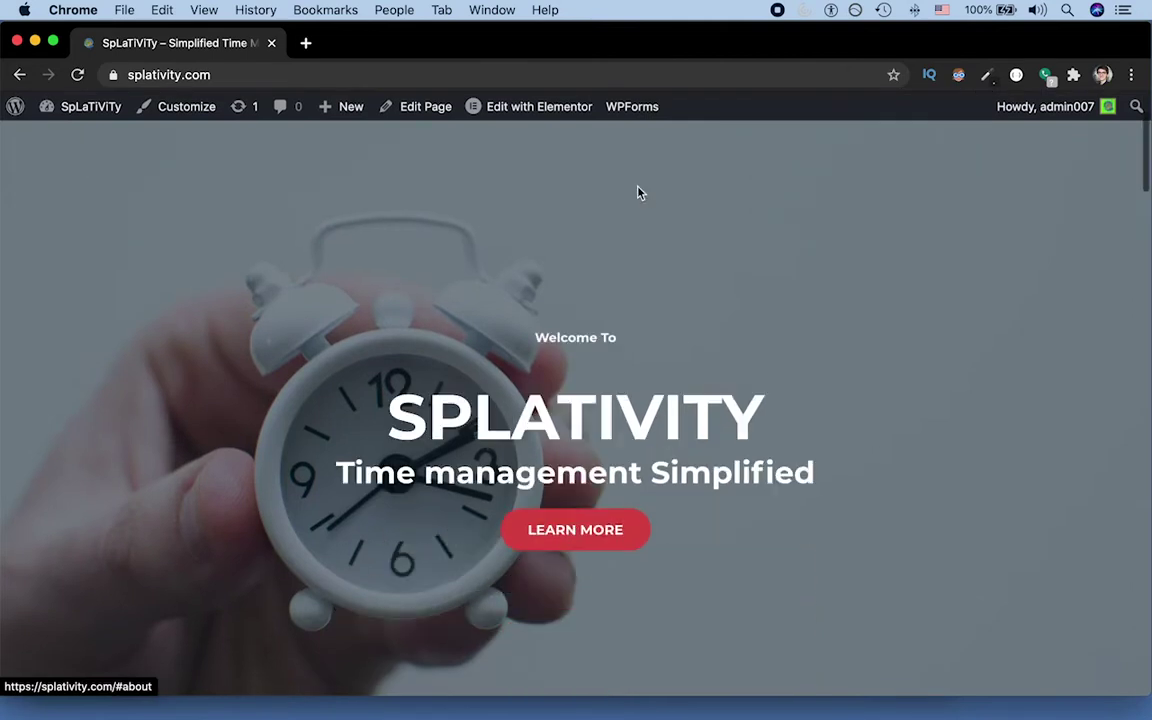
scroll(638, 187, up, 3)
scroll(638, 187, up, 5)
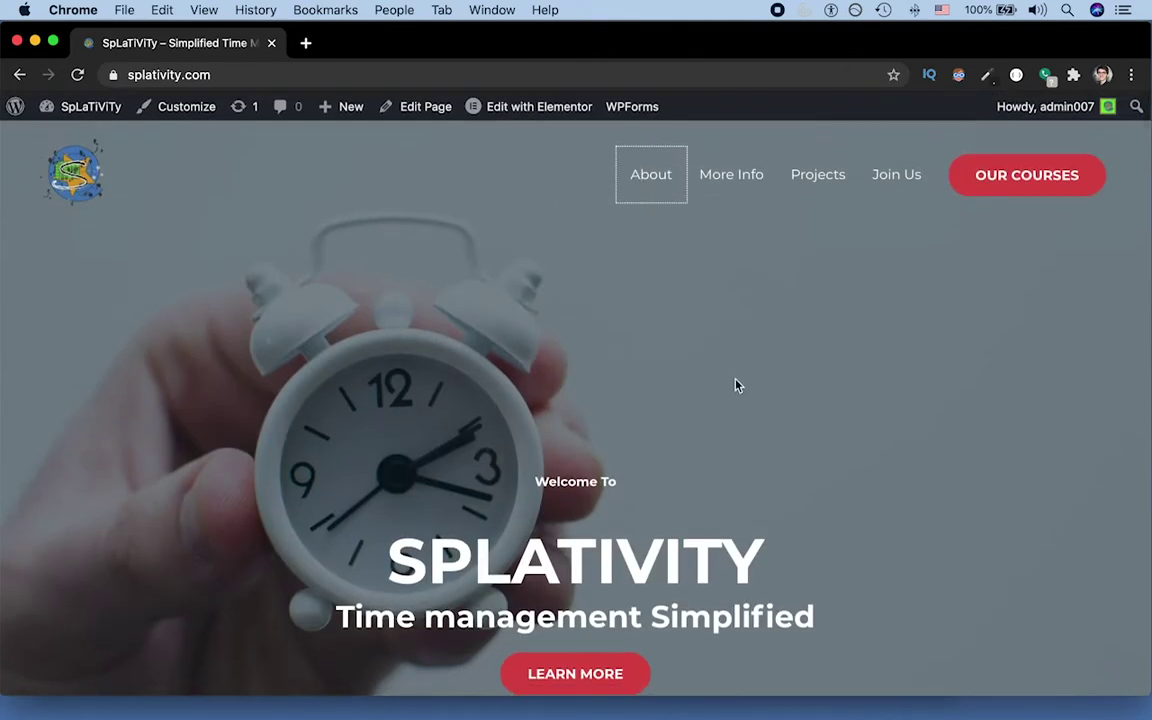
- Enter the splativity.com/contact address in the address bar
key(super+l)
key(Right)
text(/wp)
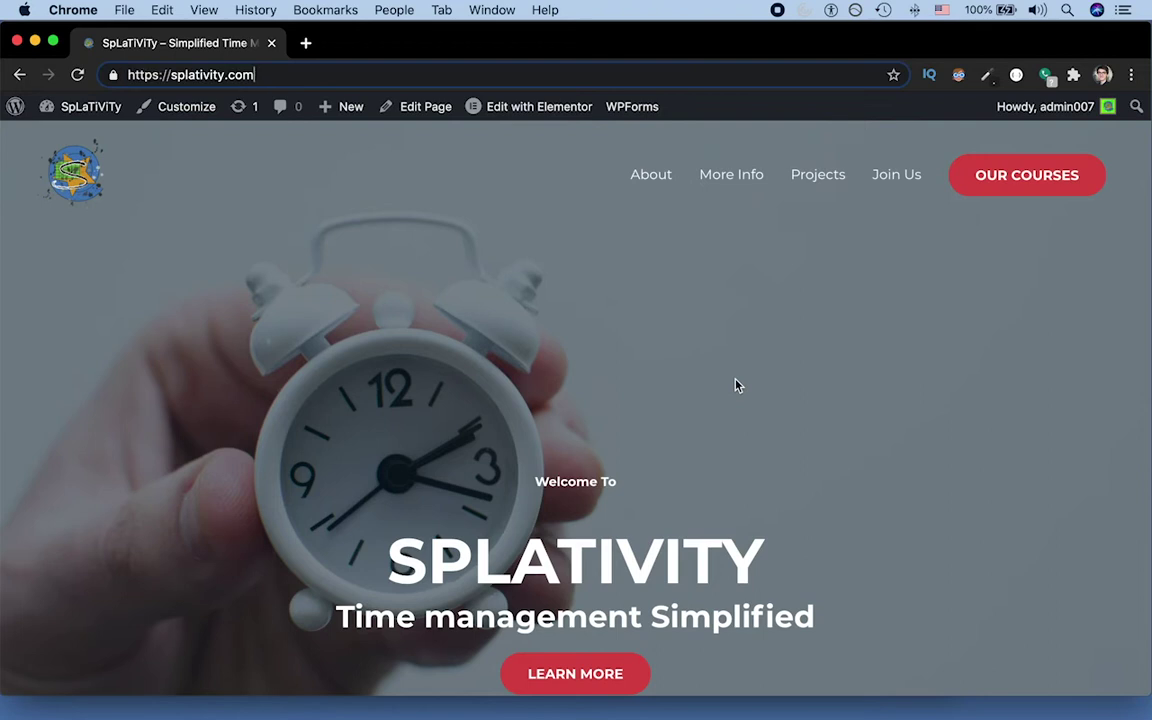
key(super+a)
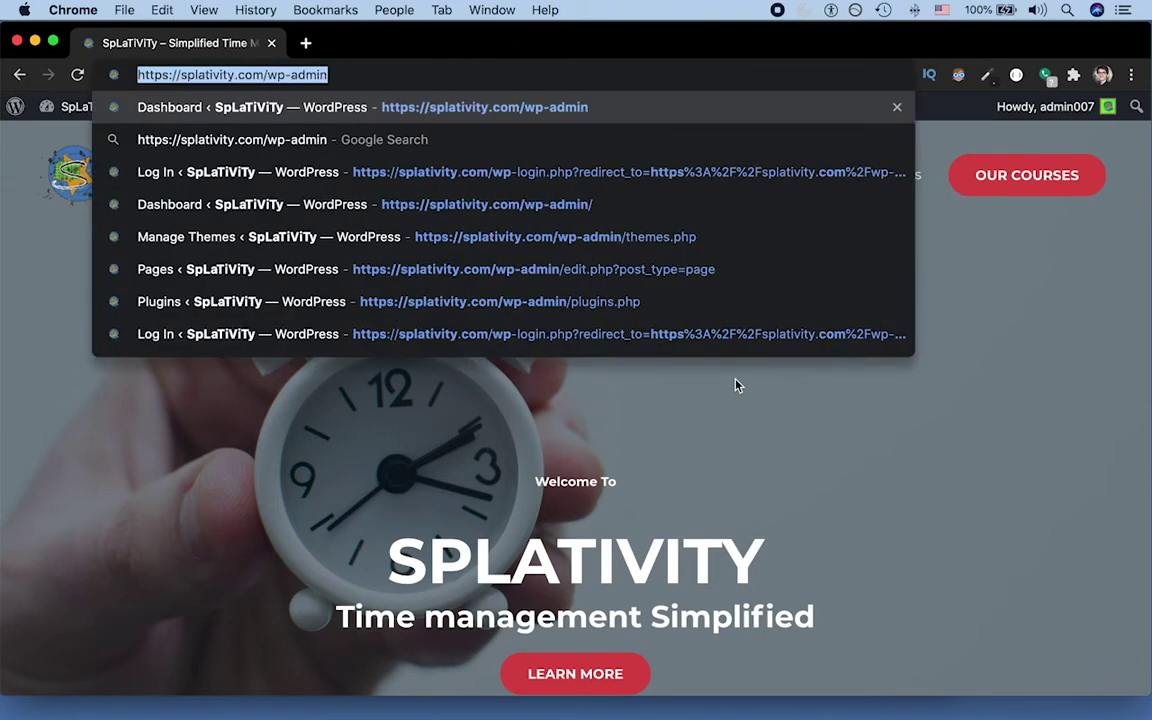
text(splativity.com/)
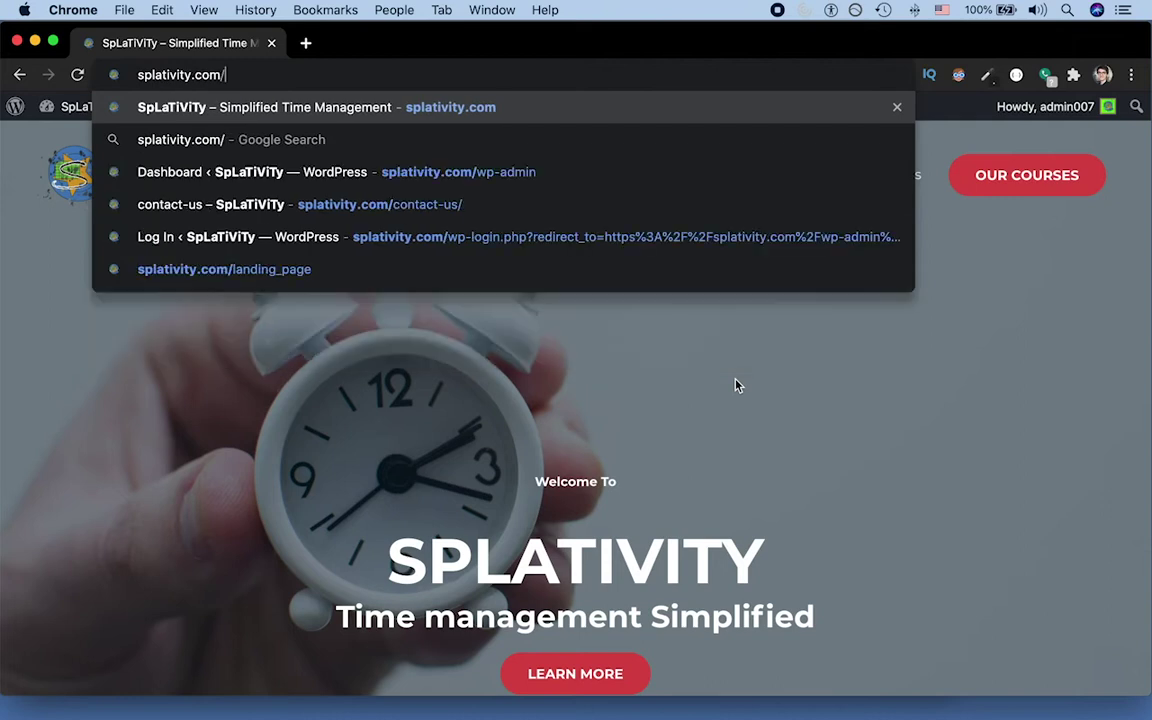
text(cont)
key(BackSpace)
- Load splativity.com/contact, then select the 'contact/' part of its address
text(n)
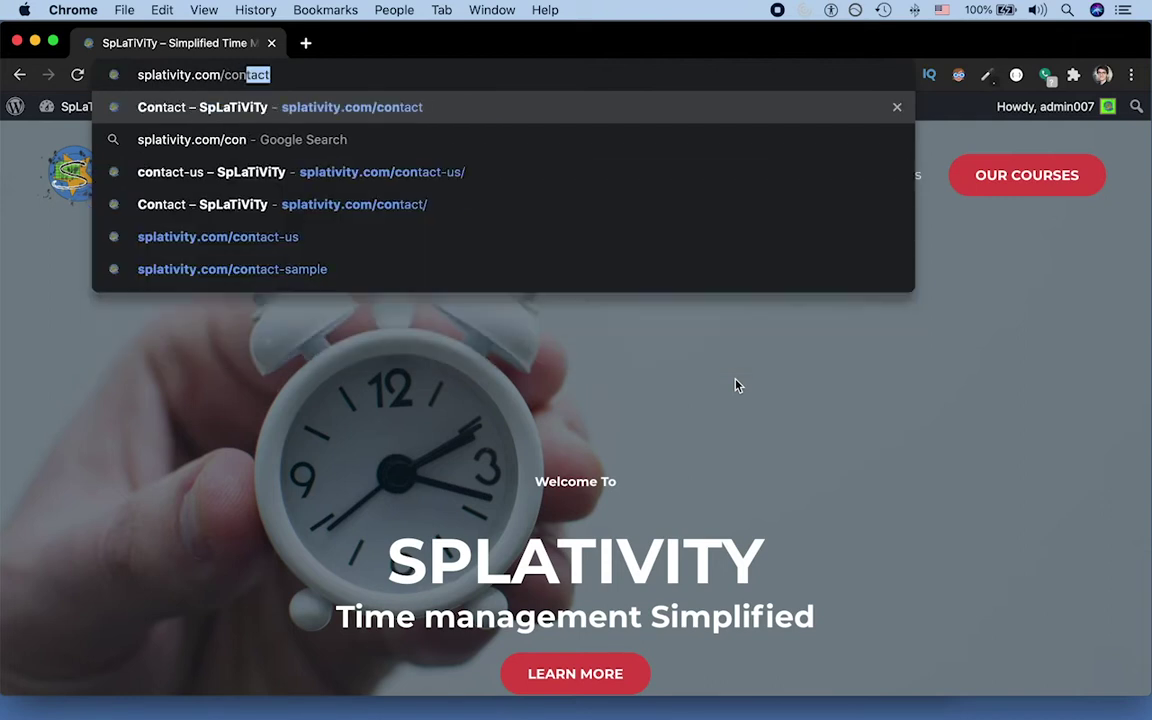
key(Return)
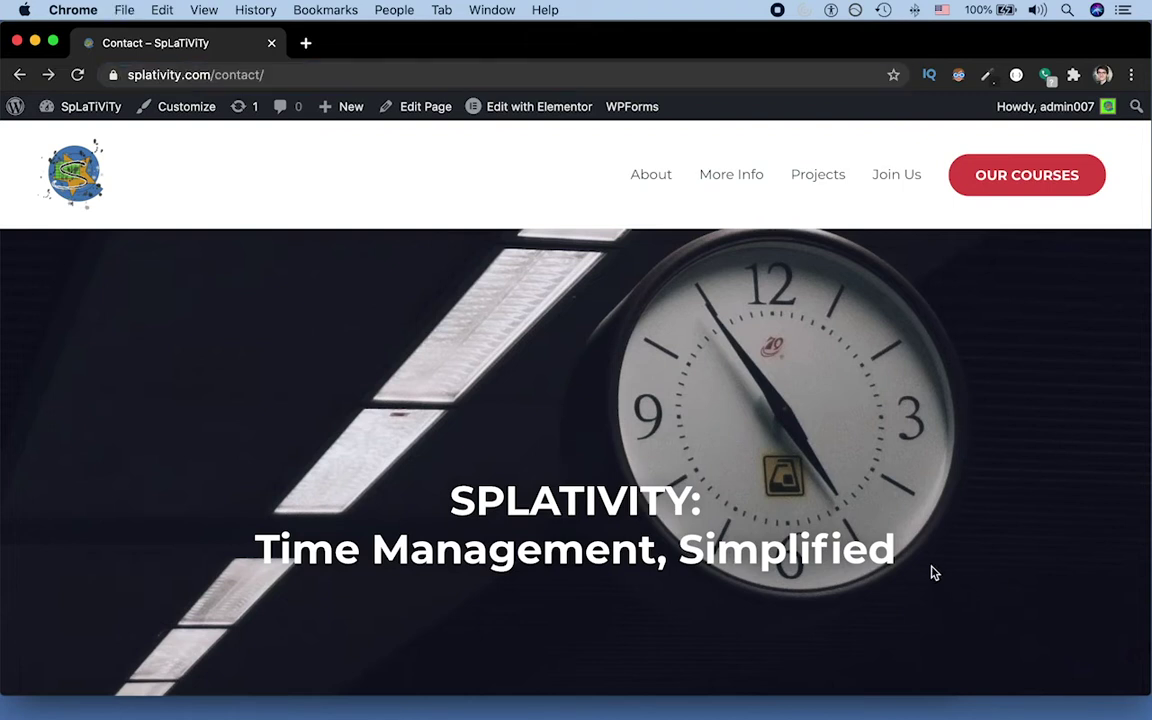
key(super+l)
key(Right)
key(alt+shift+Left)
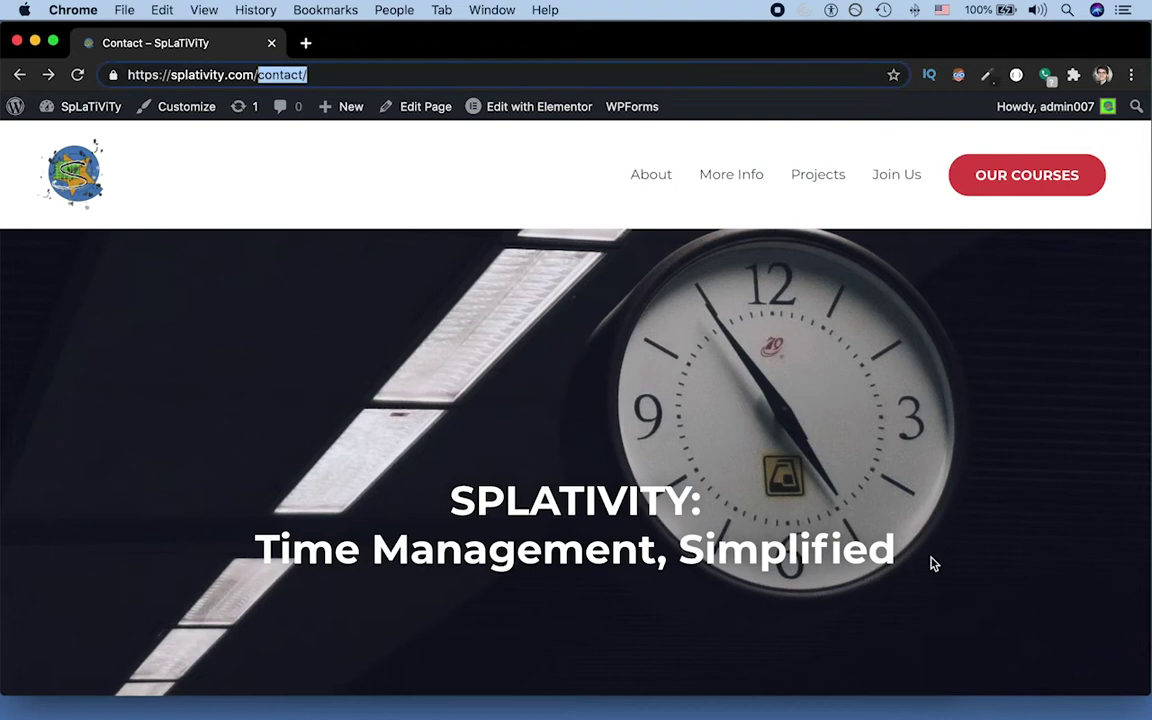
- Go to wp-admin and open the Plugins Add New page
text(wp)
key(Return)
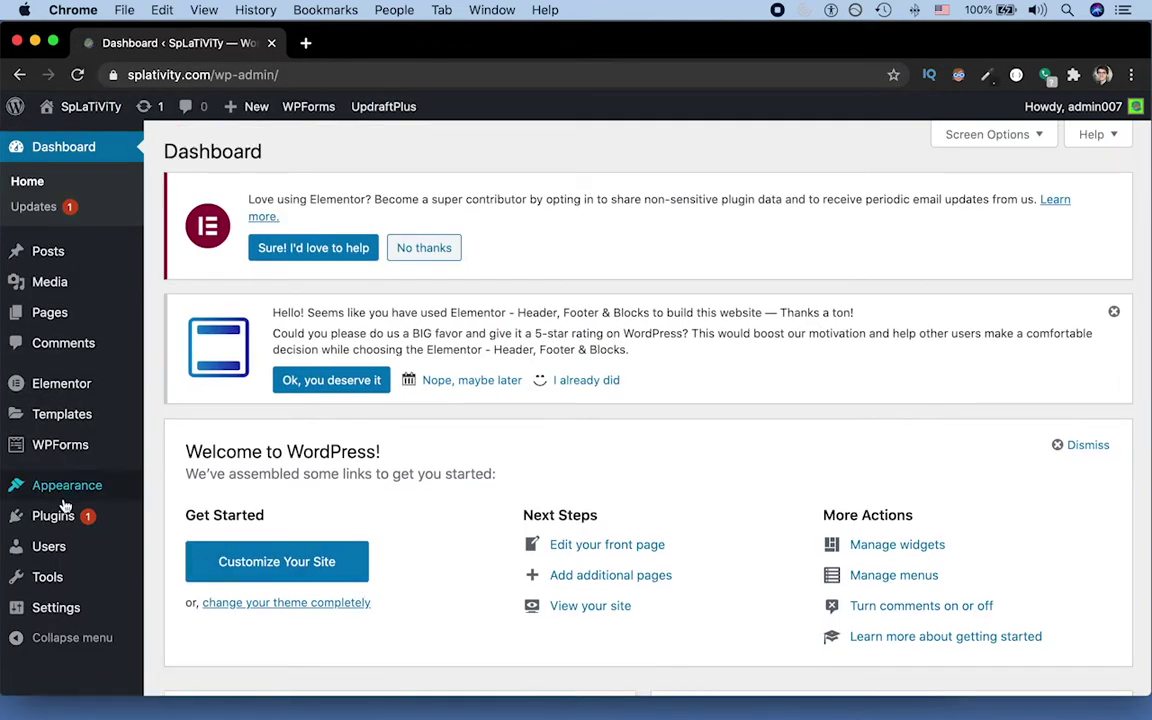
mouse_move(59, 516)
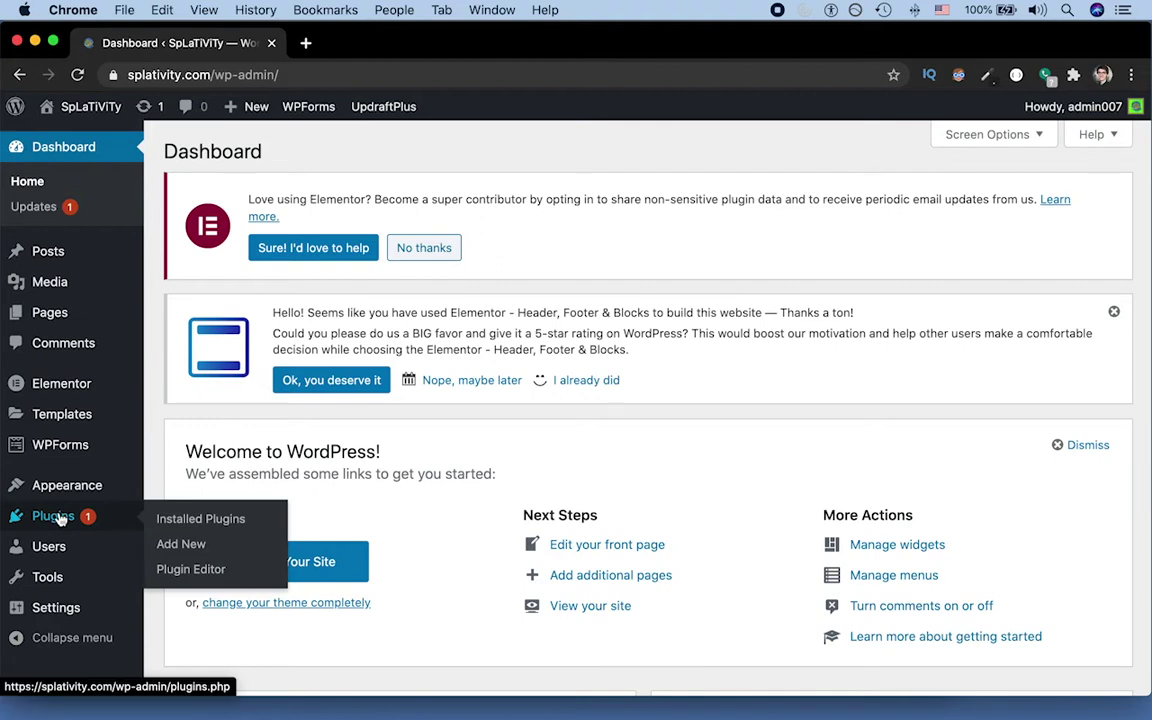
click(181, 545)
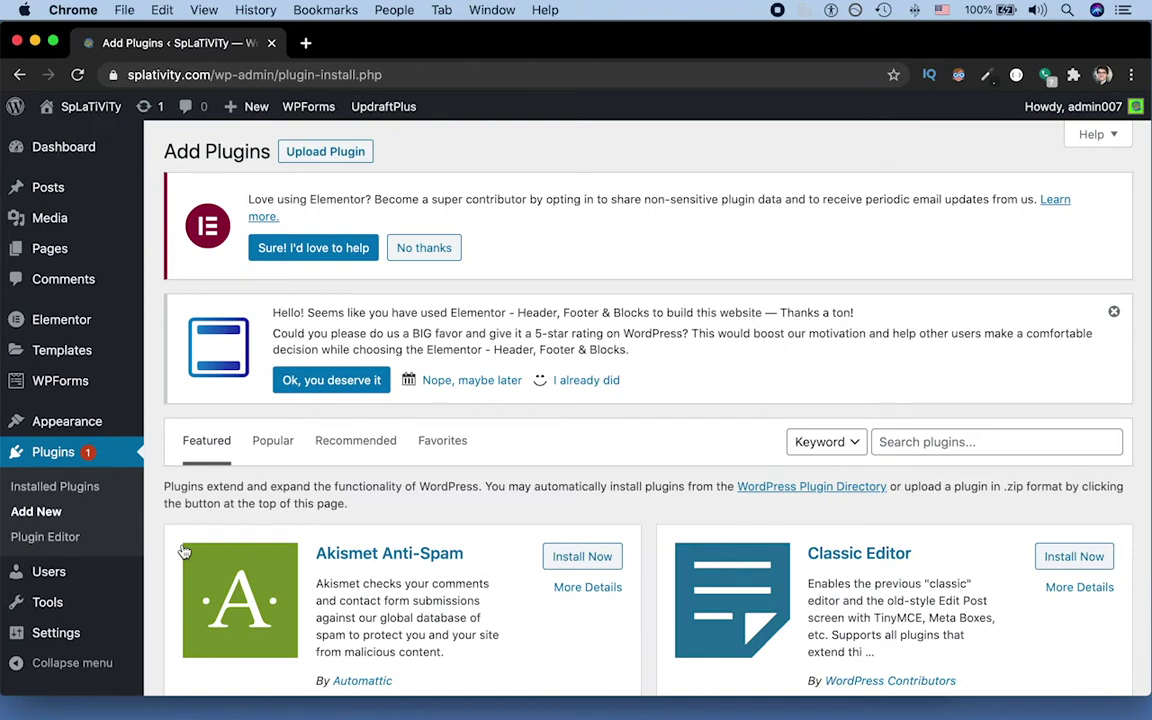
- Search the plugin directory for 'conditional menus'
click(986, 447)
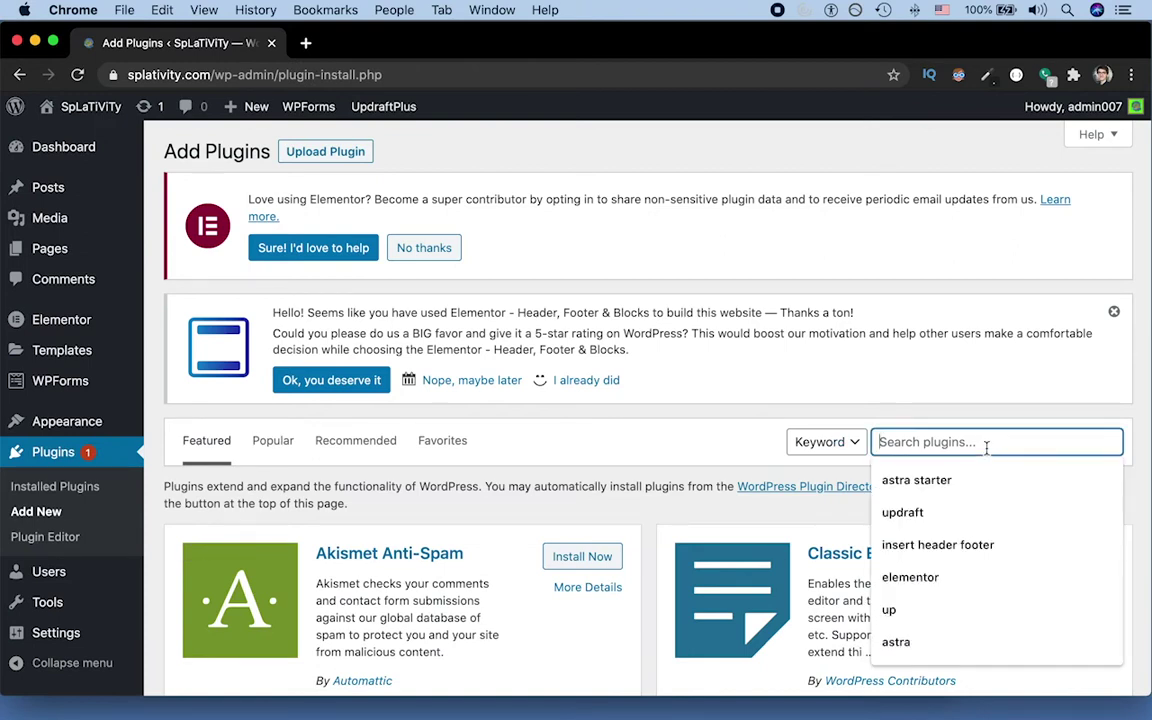
text(condt)
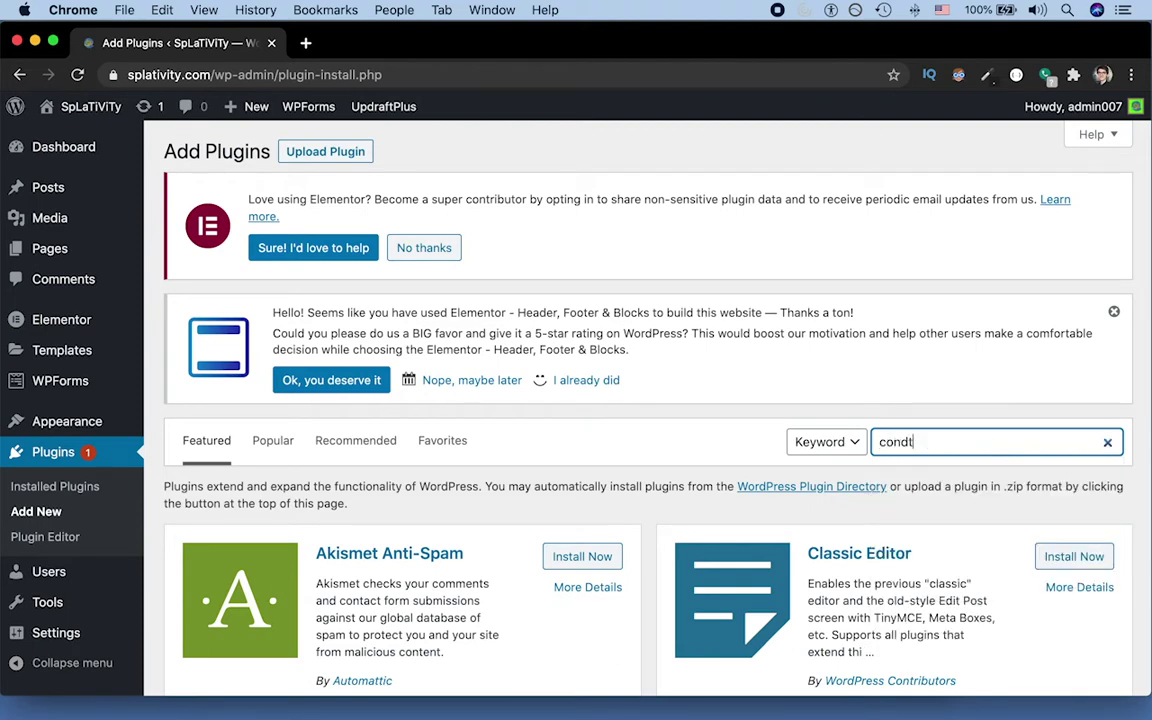
key(BackSpace)
text(itional menus)
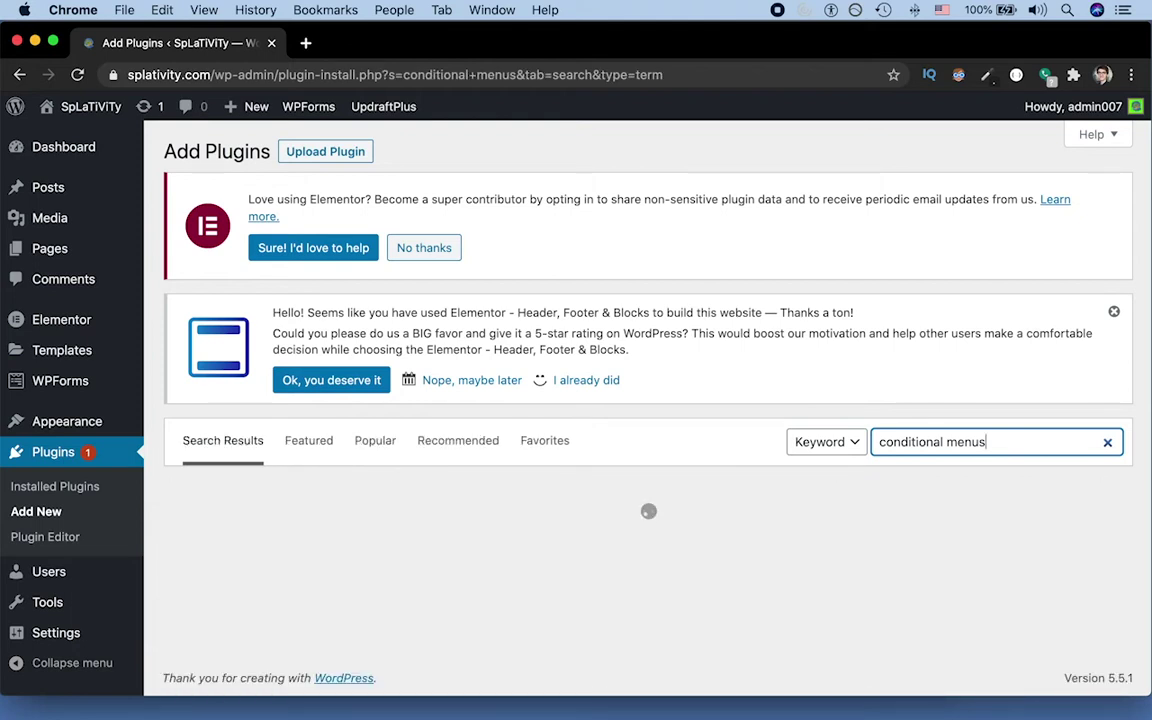
- Install and activate Themify's Conditional Menus plugin from the search results
scroll(925, 378, down, 1)
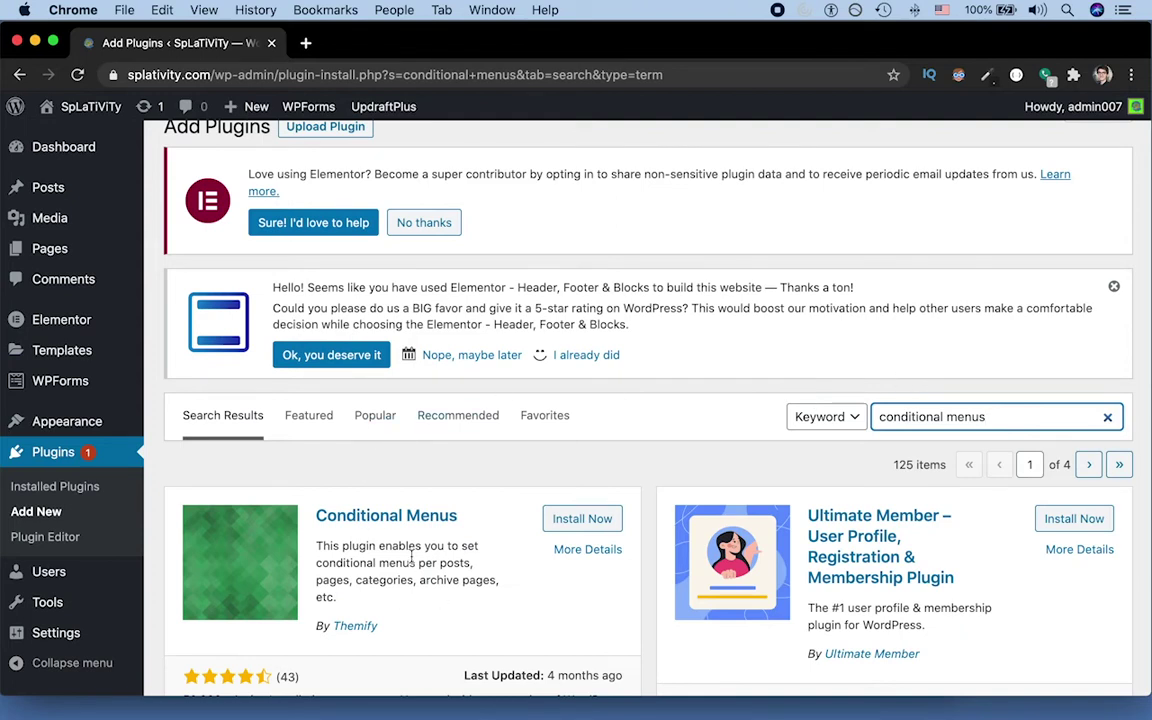
scroll(411, 557, down, 2)
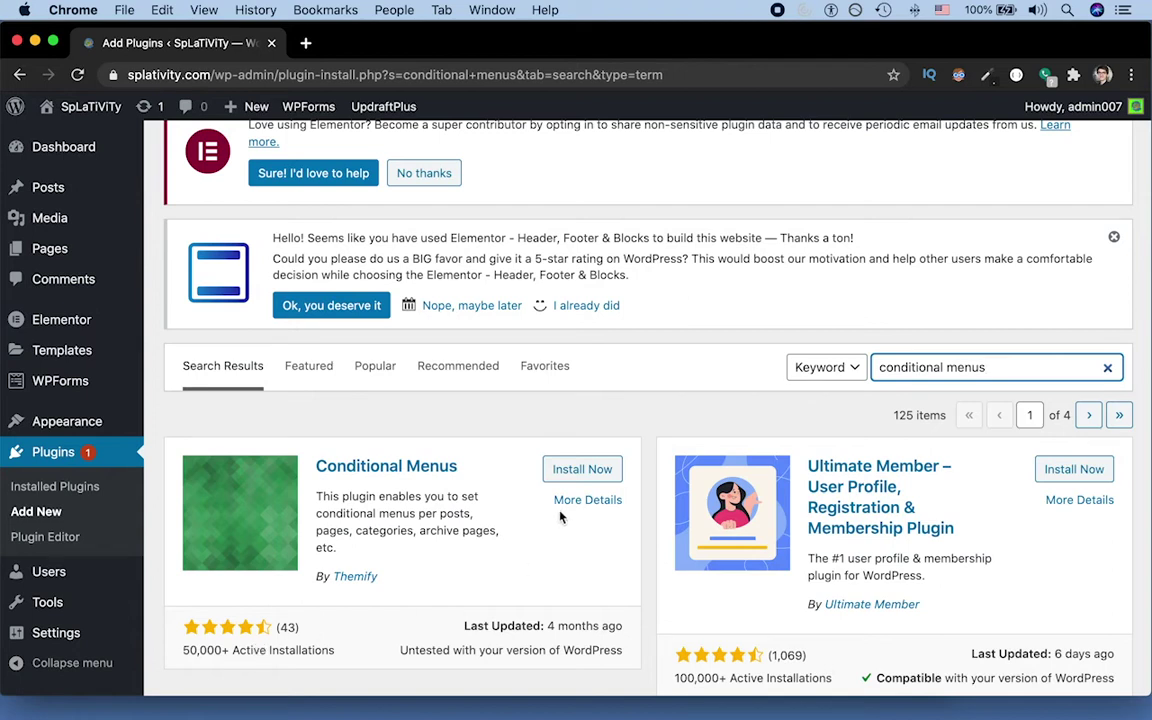
click(575, 478)
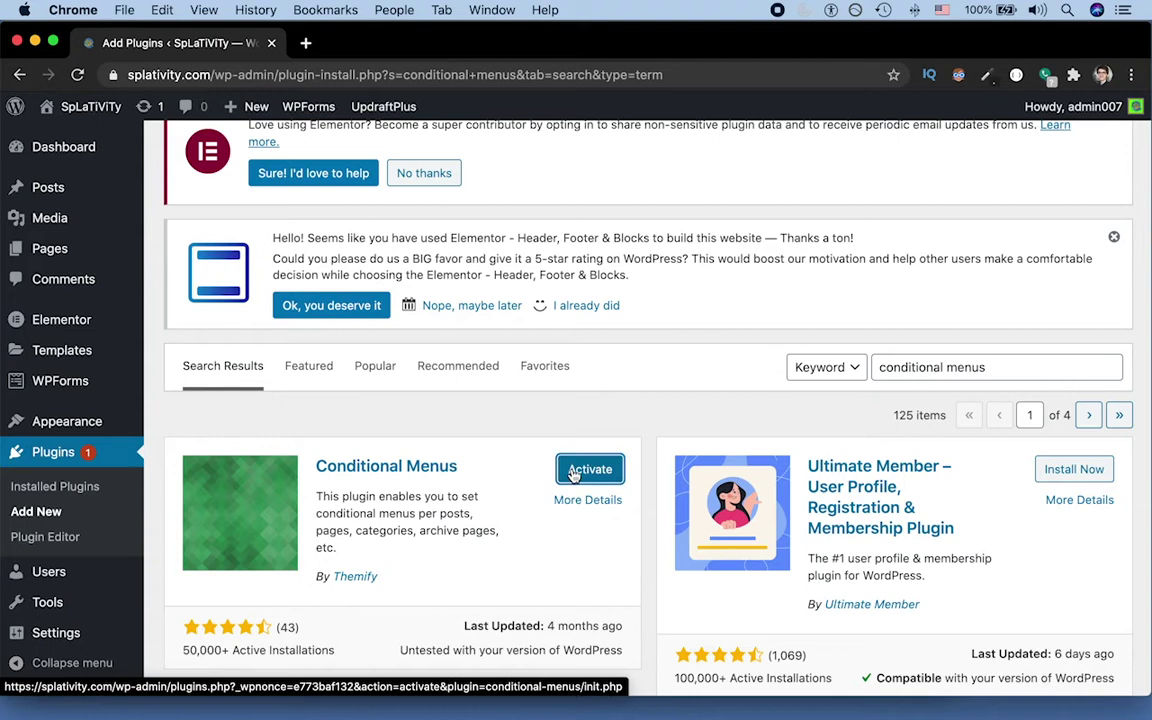
click(574, 472)
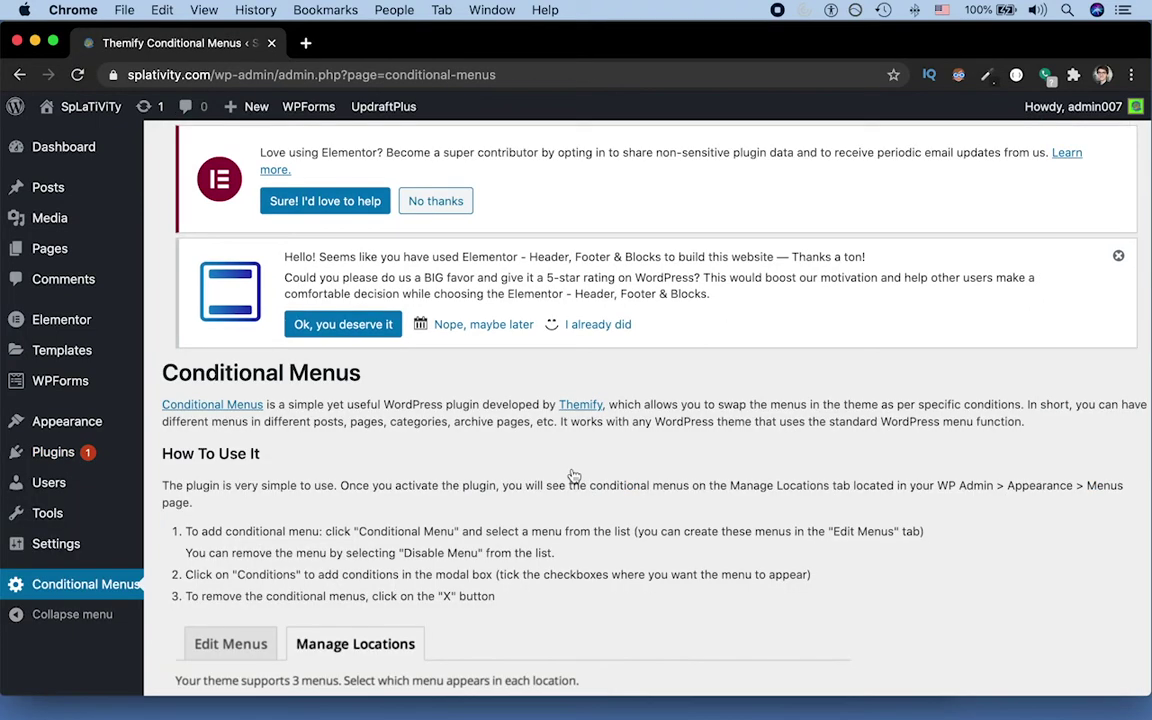
- Read the Conditional Menus instructions, then go to Appearance > Menus with main_page_menu loaded
scroll(574, 476, down, 5)
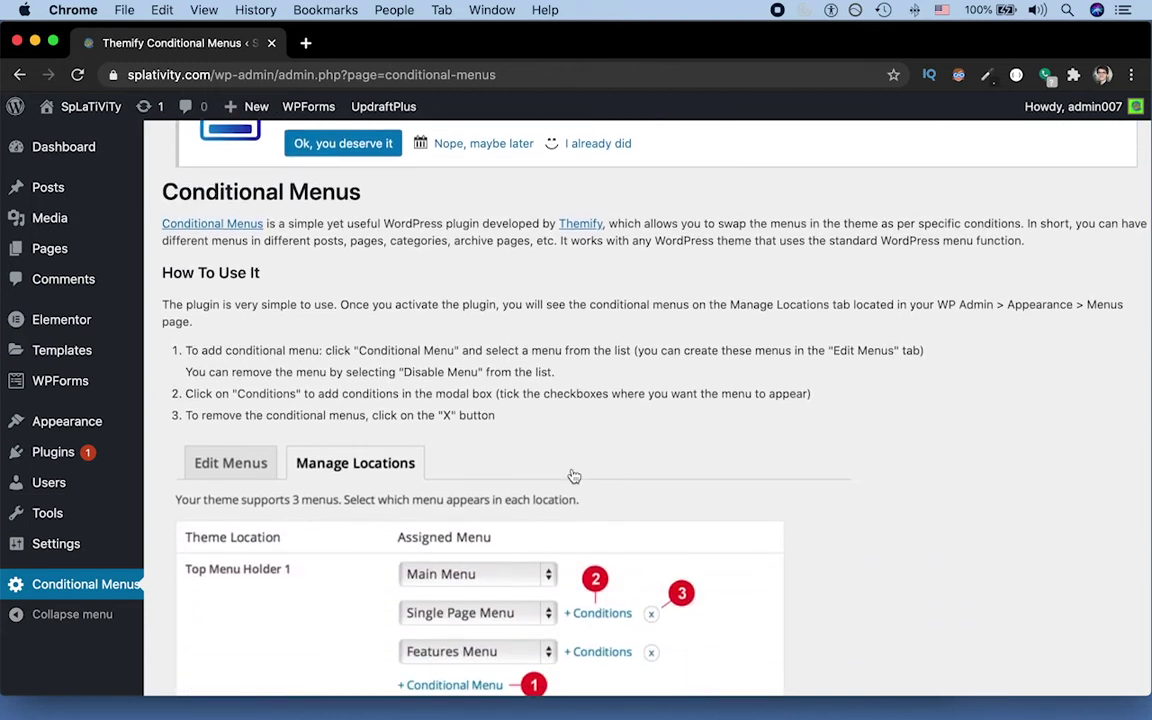
scroll(574, 476, down, 8)
scroll(574, 476, up, 7)
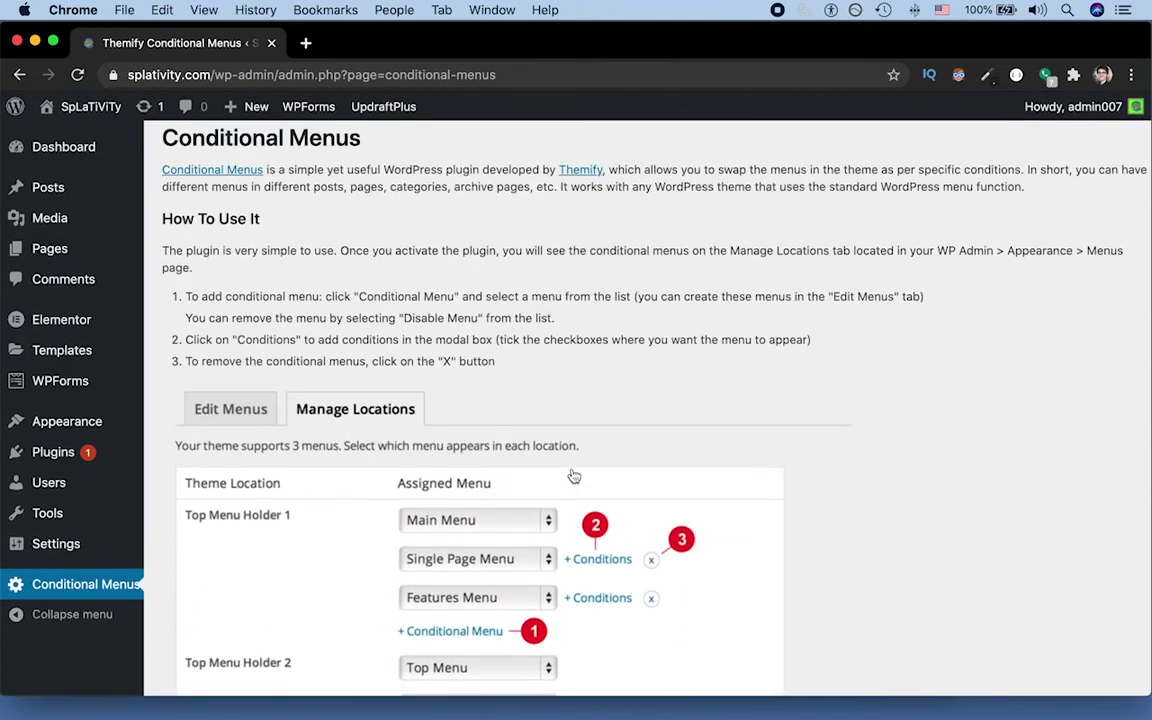
scroll(574, 476, down, 3)
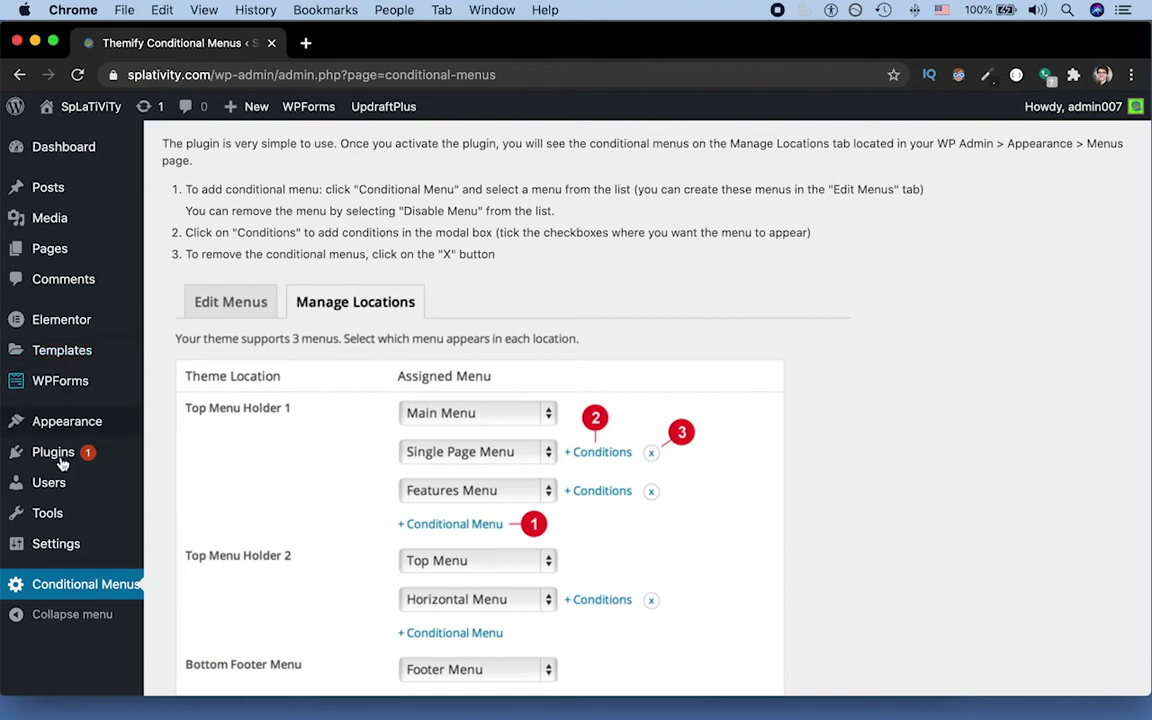
mouse_move(67, 428)
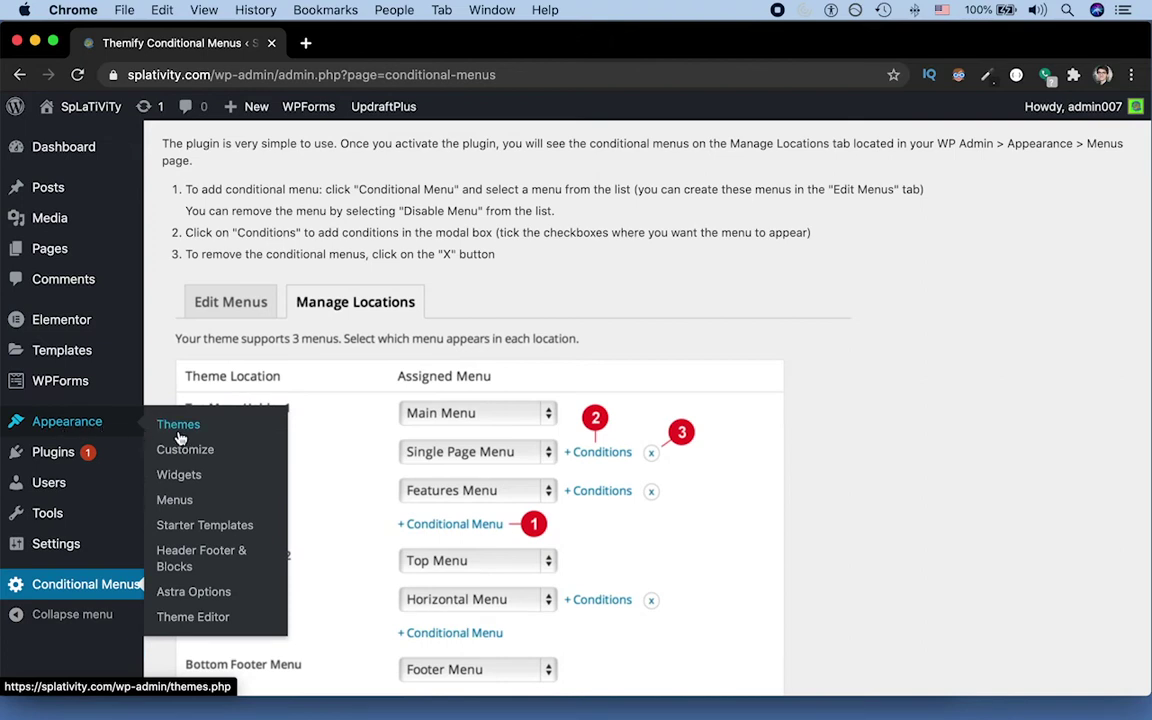
click(175, 500)
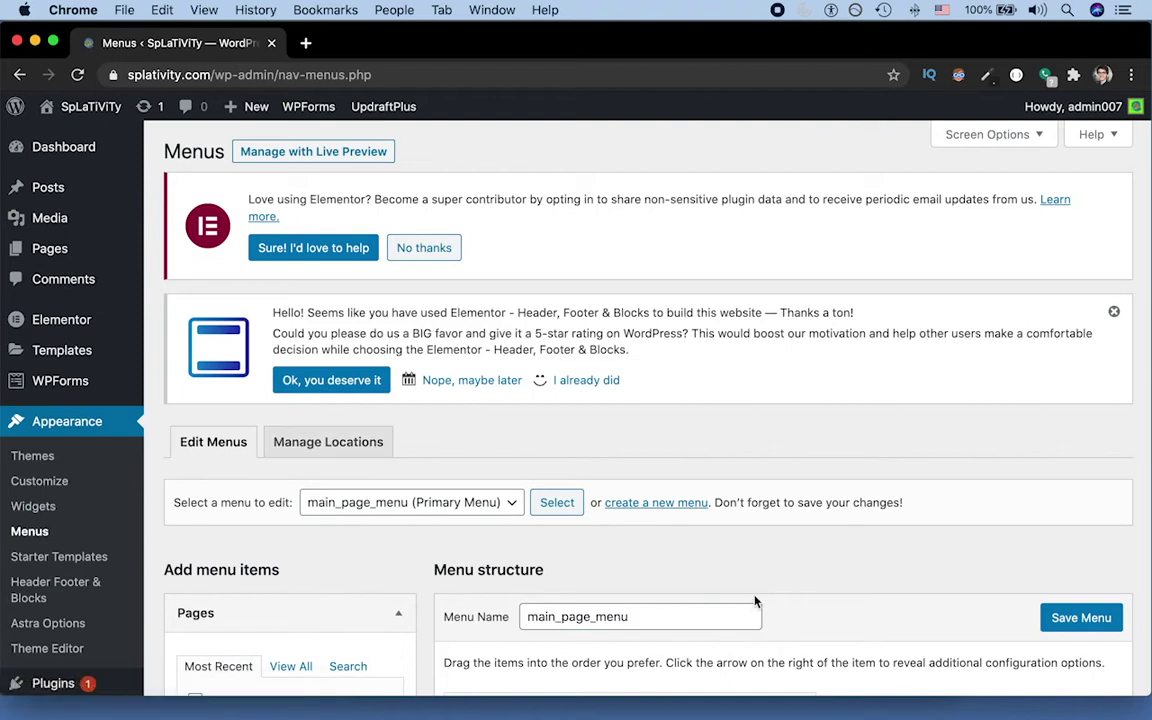
- Open splativity.com in a new tab and look over its homepage menu
click(472, 506)
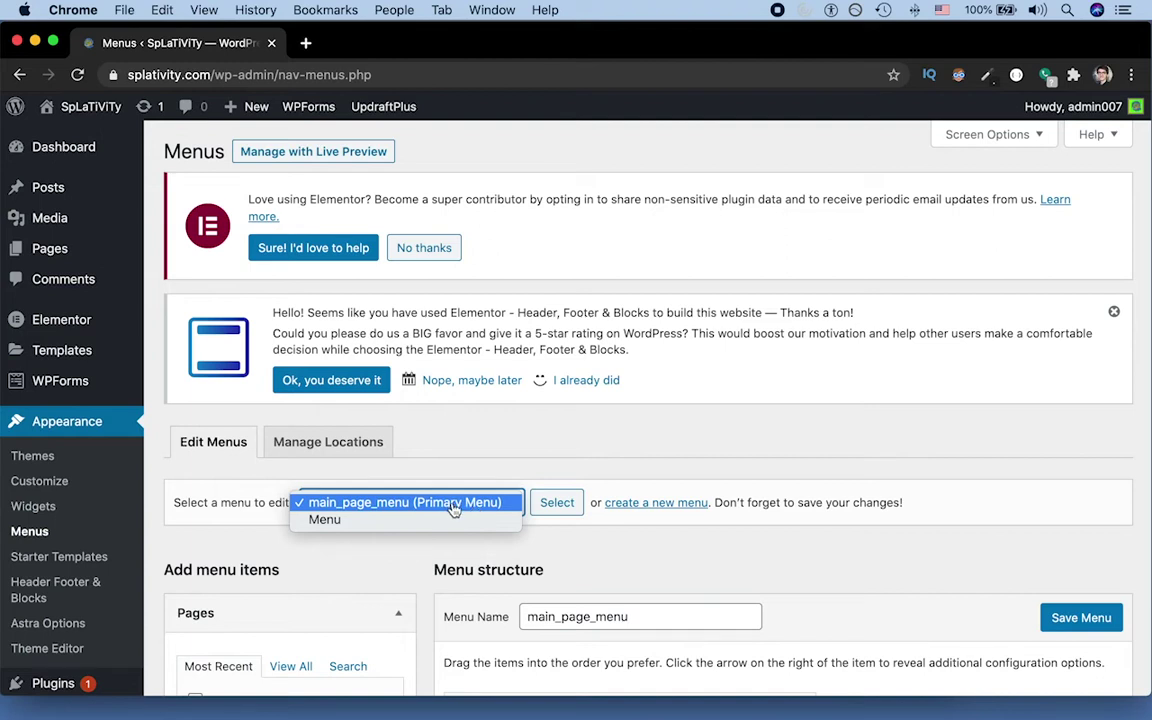
click(303, 44)
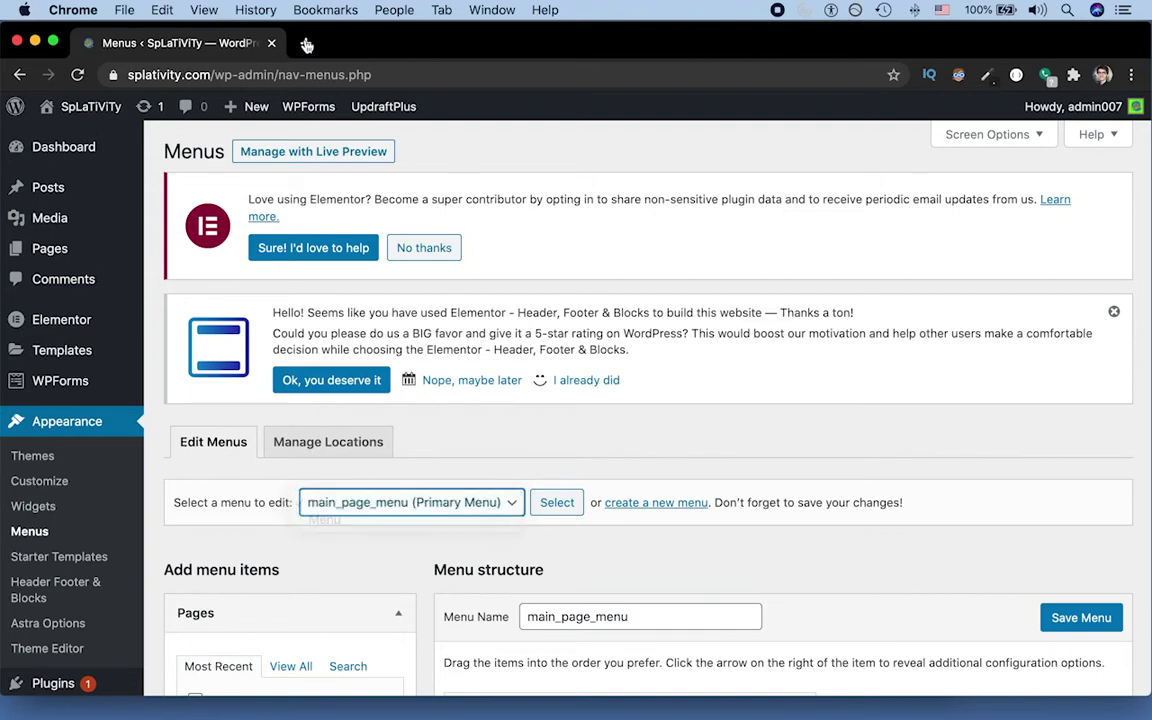
click(303, 44)
text(spla)
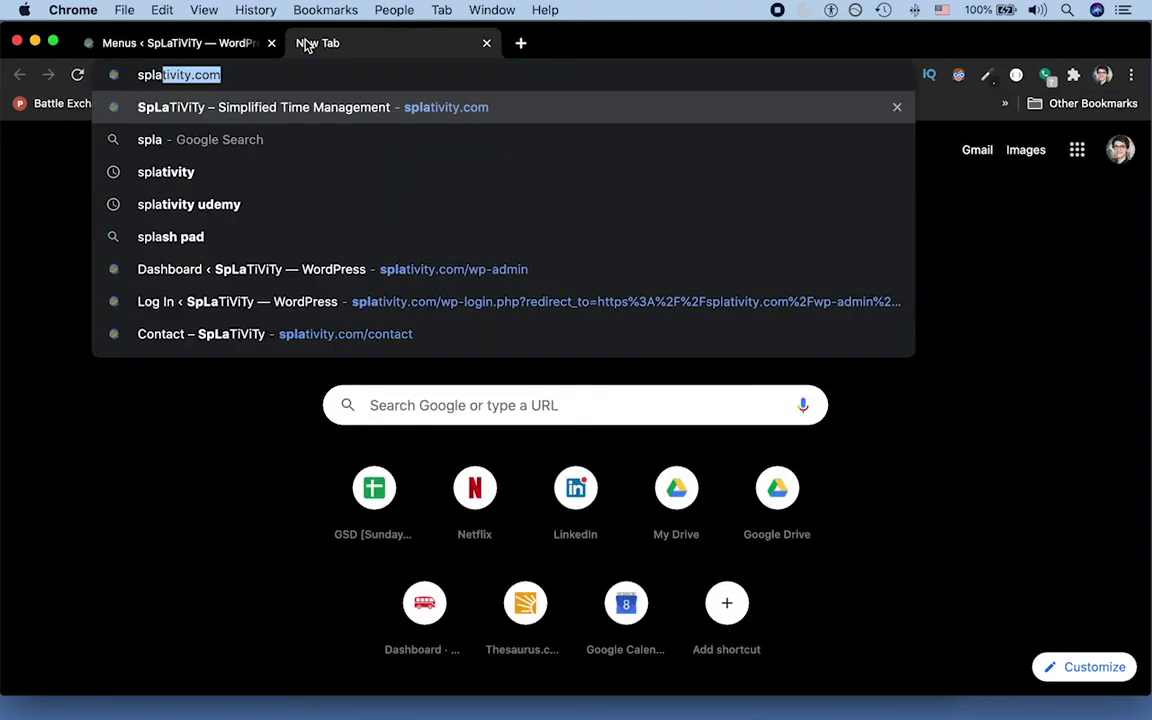
key(Return)
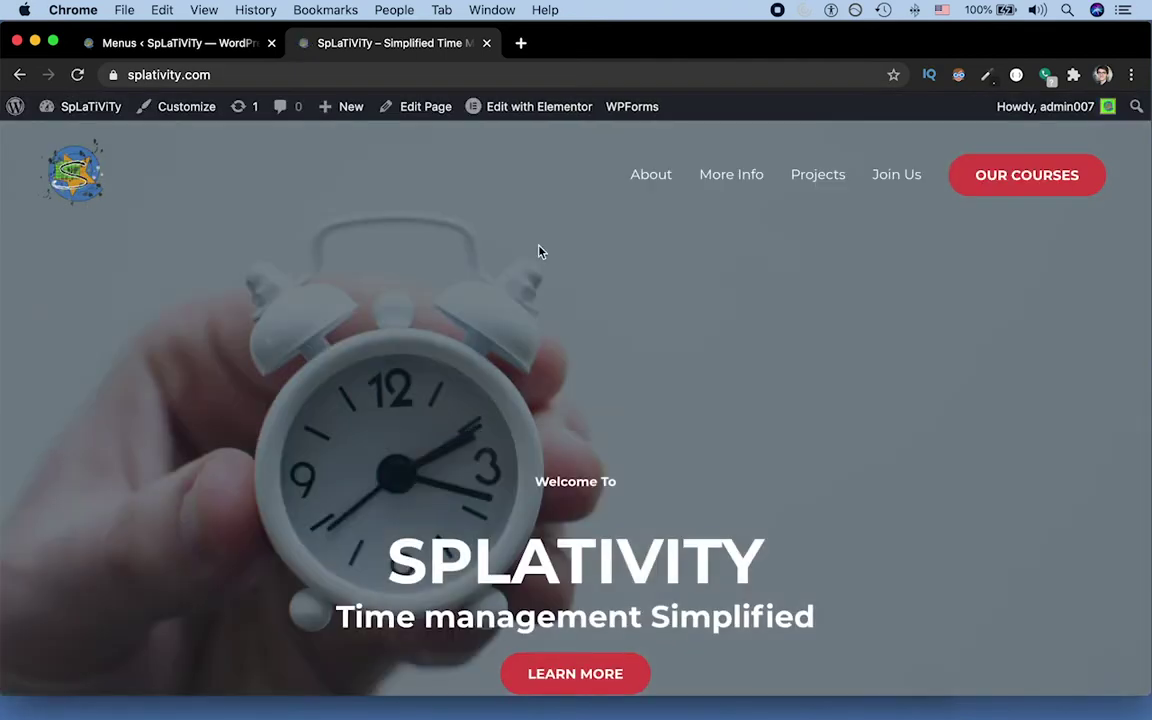
scroll(538, 252, down, 5)
scroll(538, 252, down, 10)
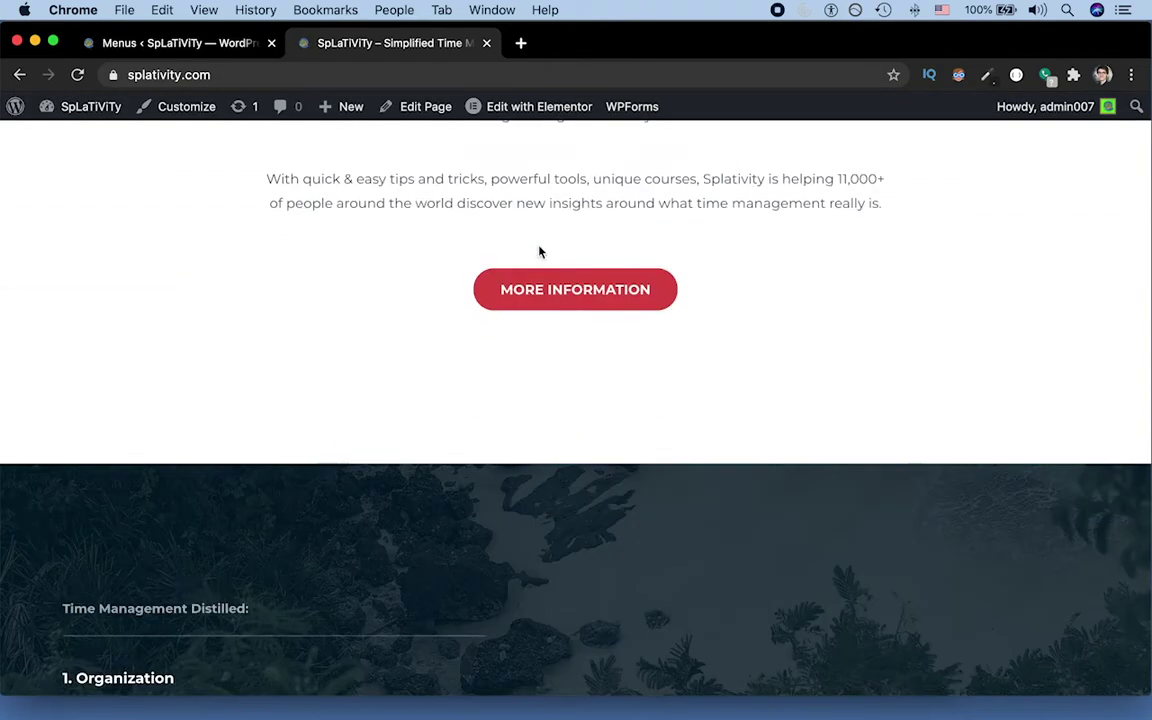
- Load the menu named Menu in the WordPress menu editor
click(190, 42)
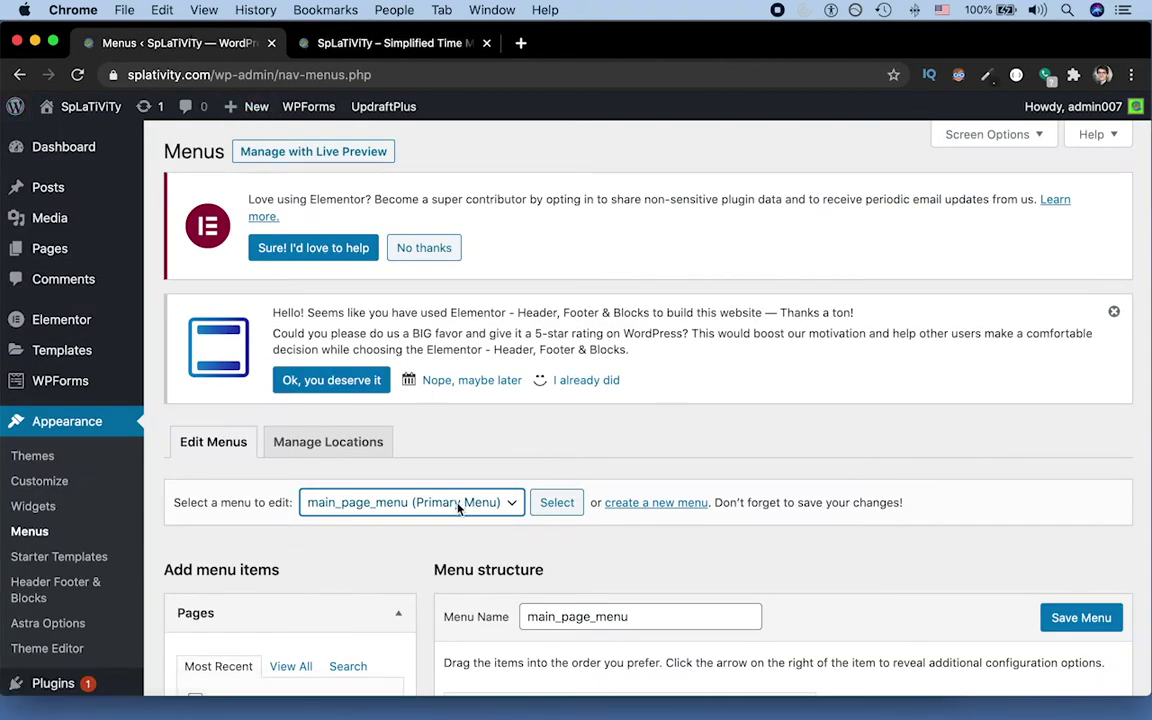
click(419, 503)
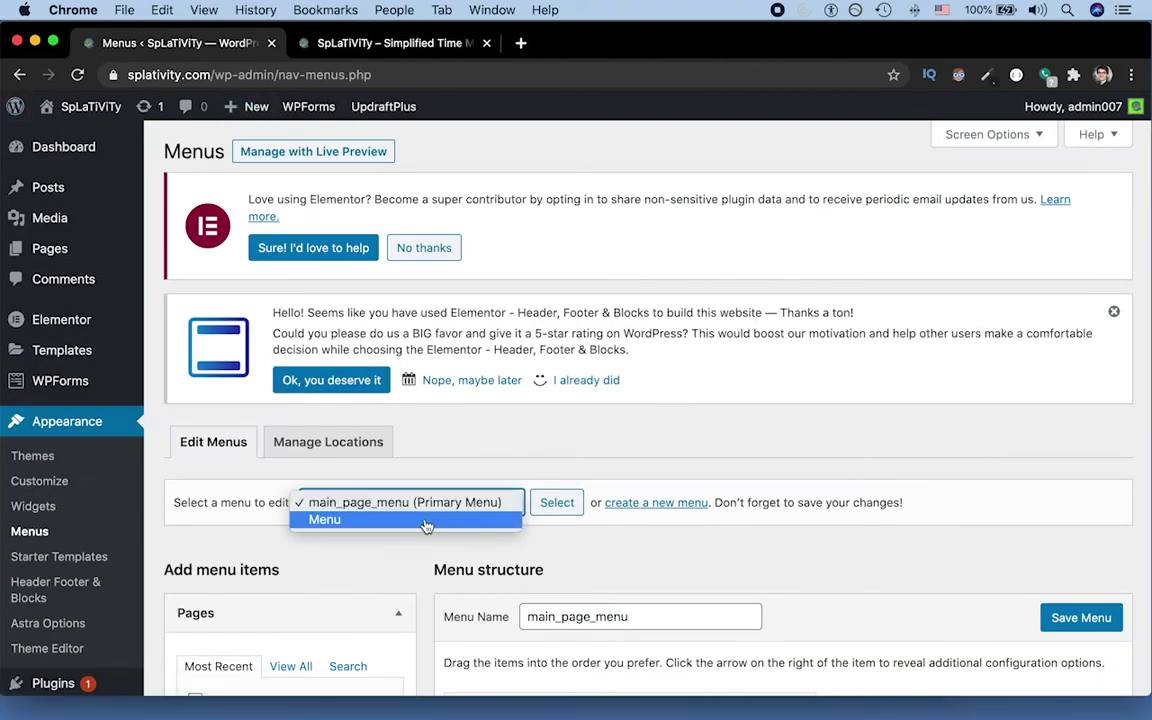
click(426, 521)
click(557, 502)
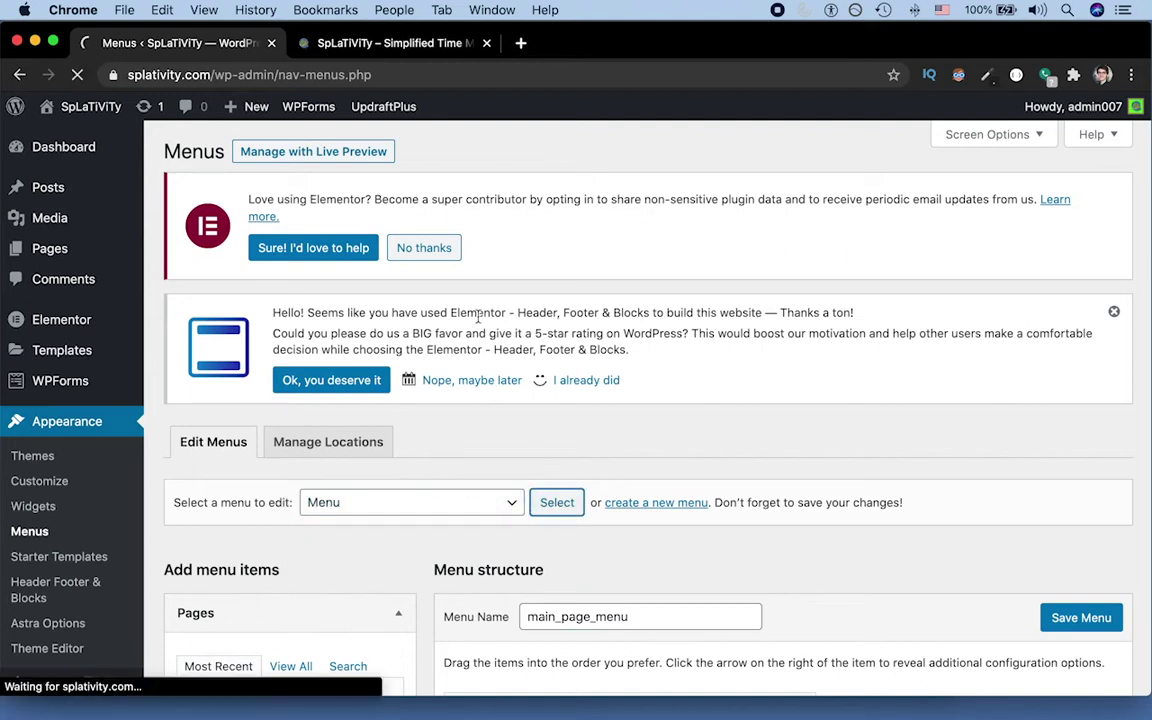
- Reload the live site to check its header menu, then return to the Menu editor
click(373, 46)
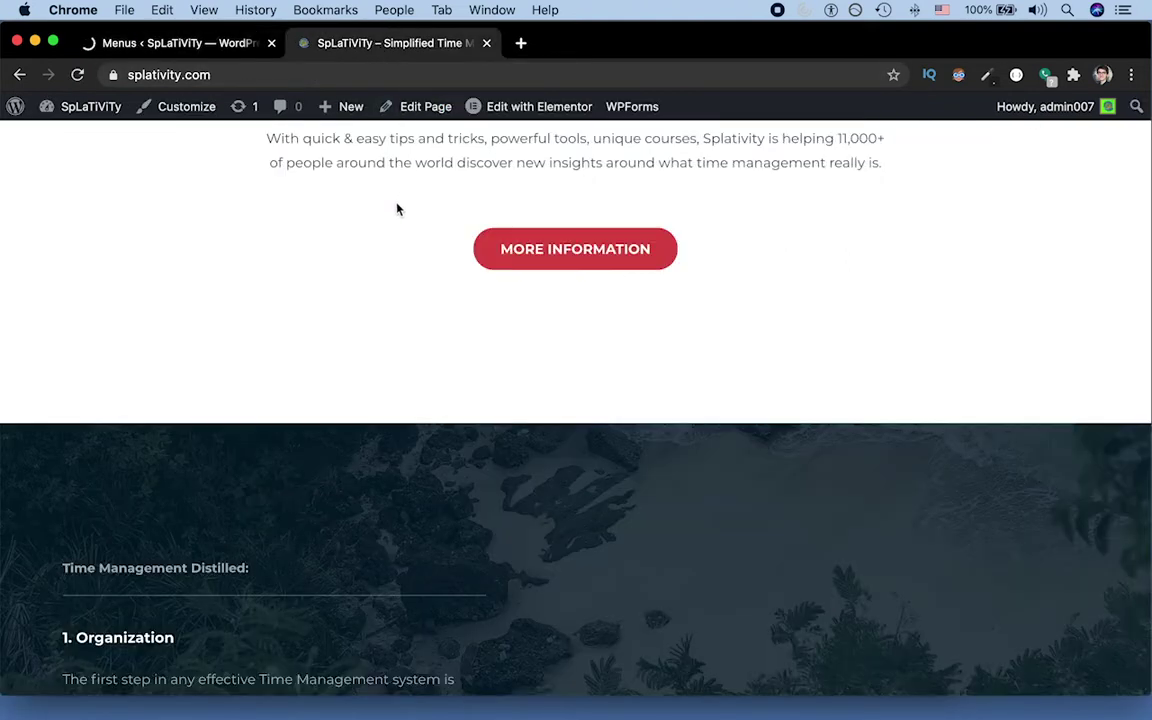
scroll(397, 209, up, 15)
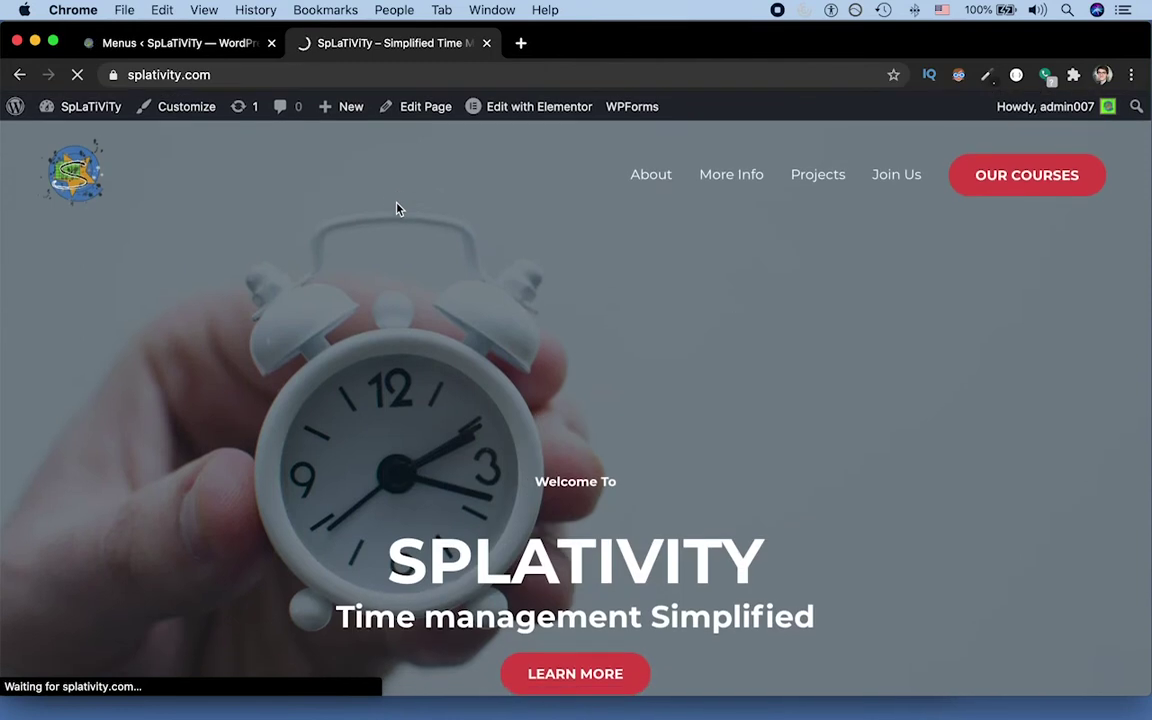
key(super+r)
click(226, 44)
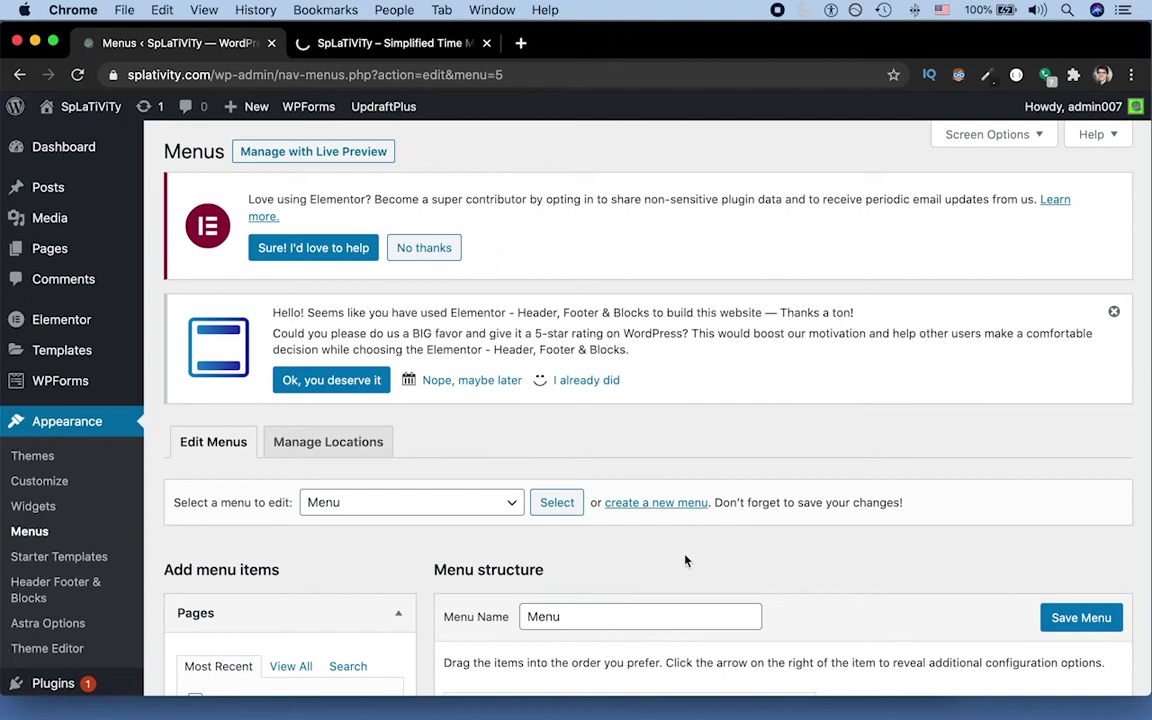
click(658, 616)
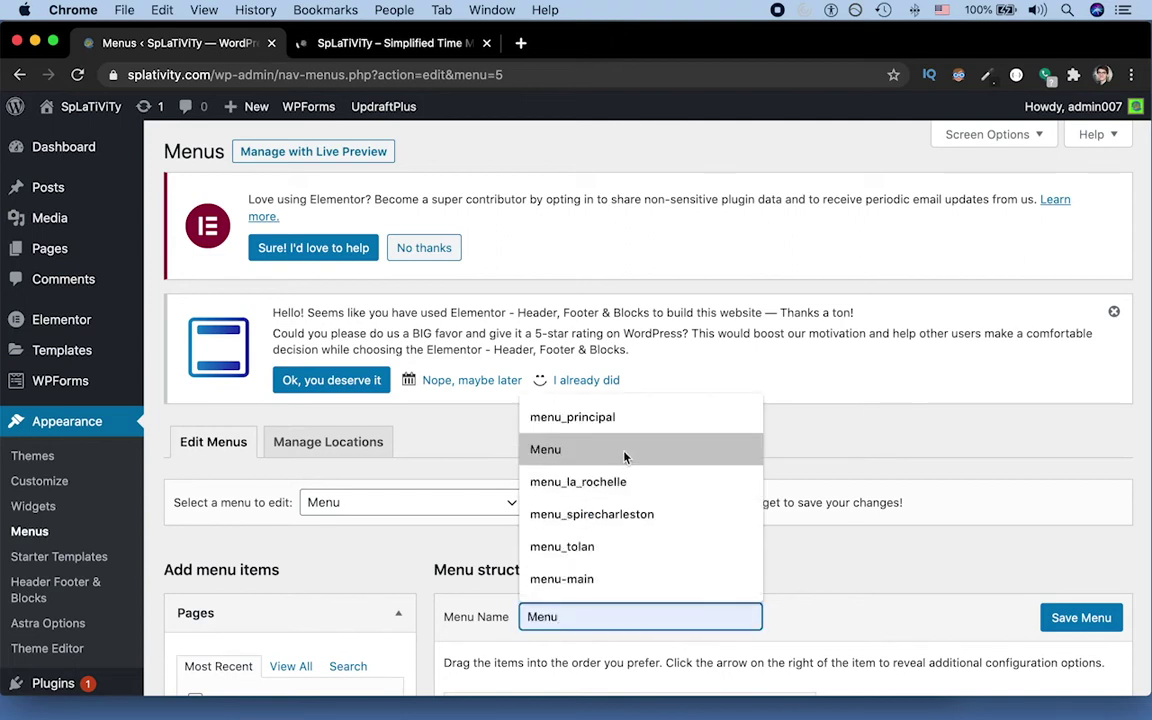
- Tick Primary Menu as the display location for Menu, save it, and check the live site
click(445, 555)
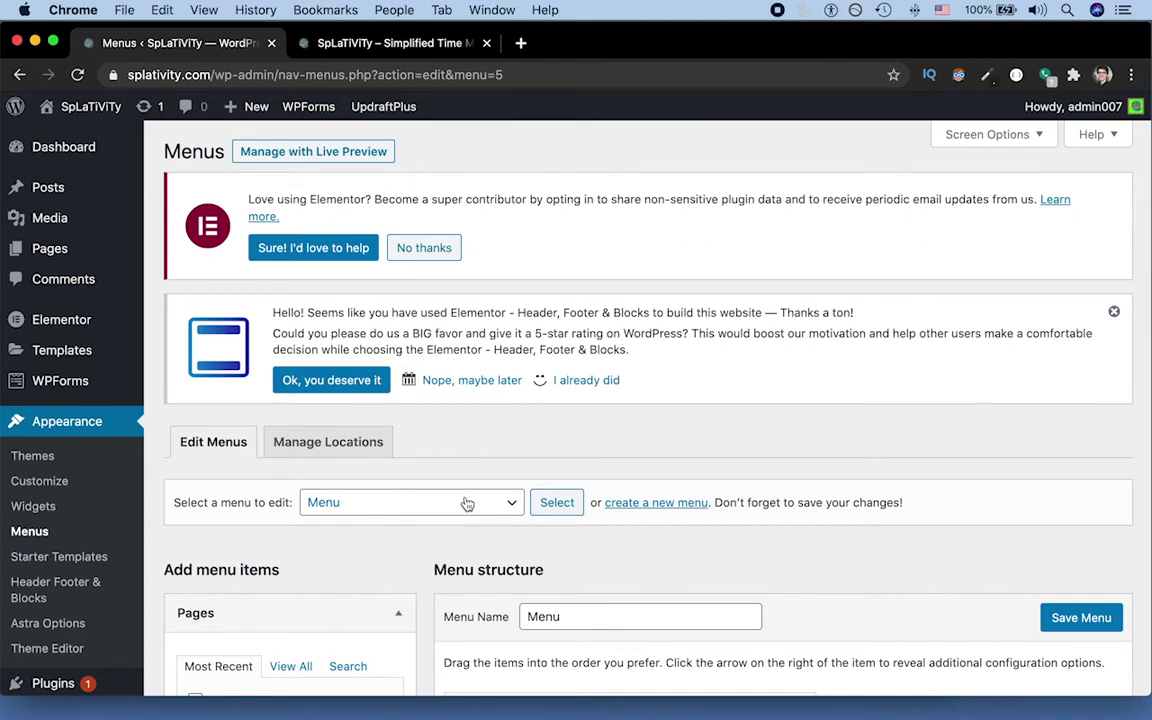
click(467, 503)
click(430, 484)
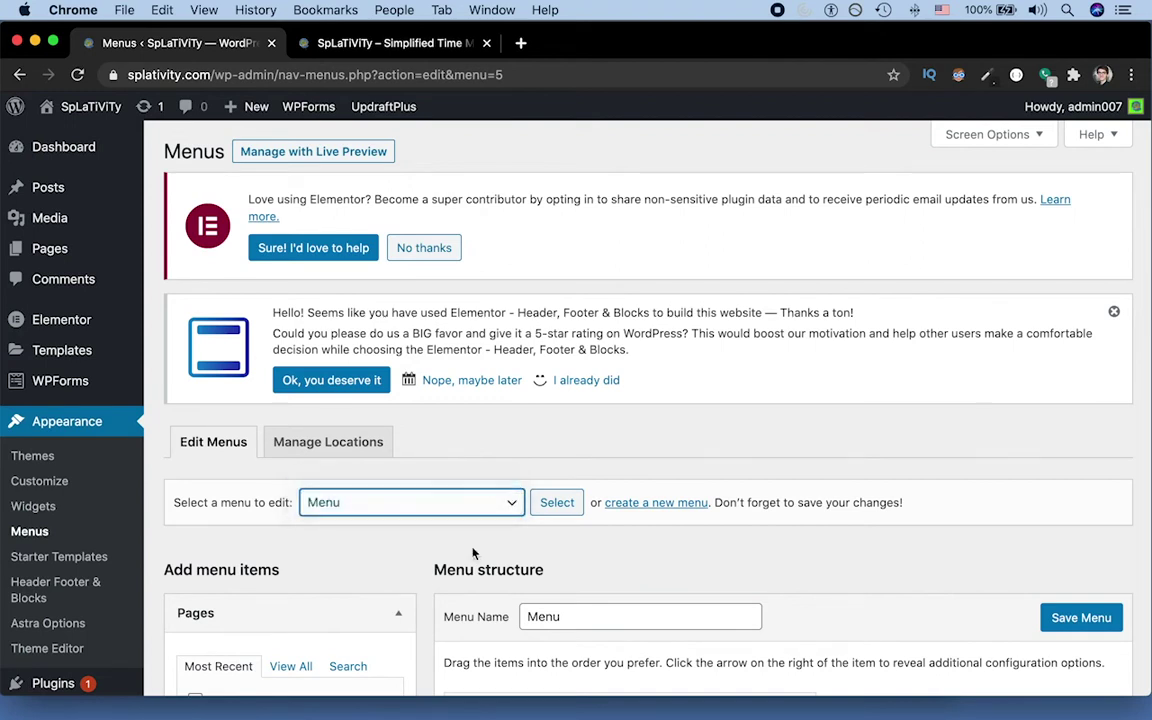
click(430, 502)
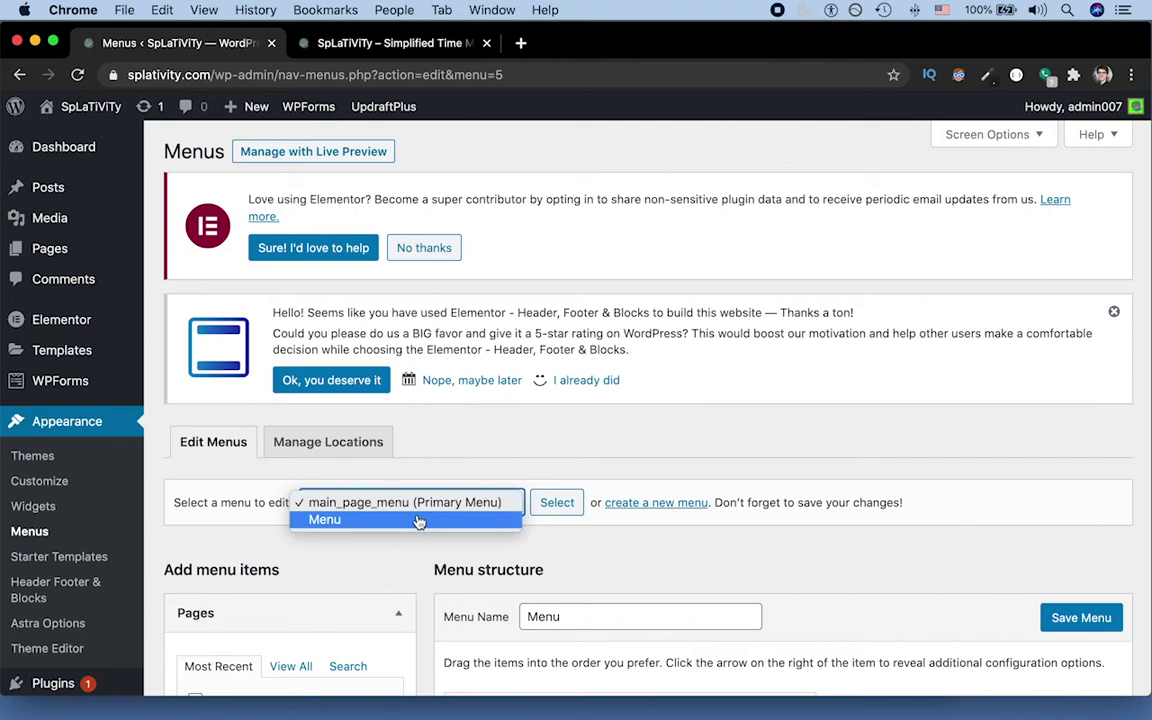
click(419, 522)
scroll(538, 528, down, 1)
scroll(538, 528, down, 5)
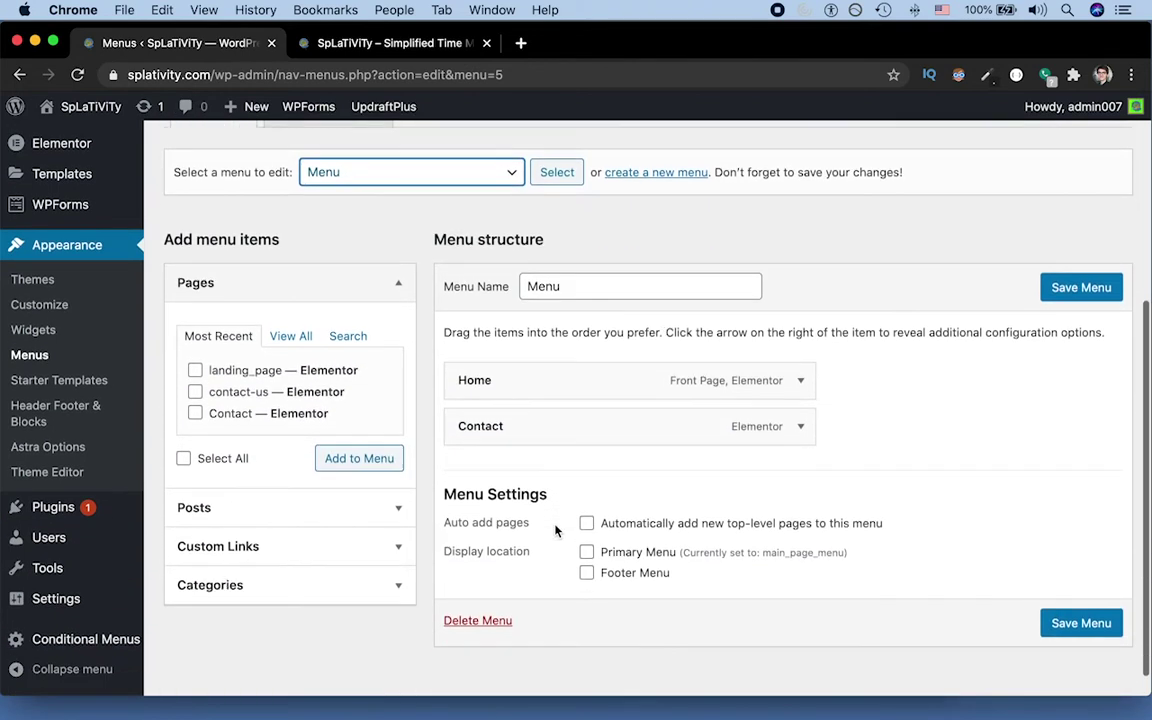
click(587, 525)
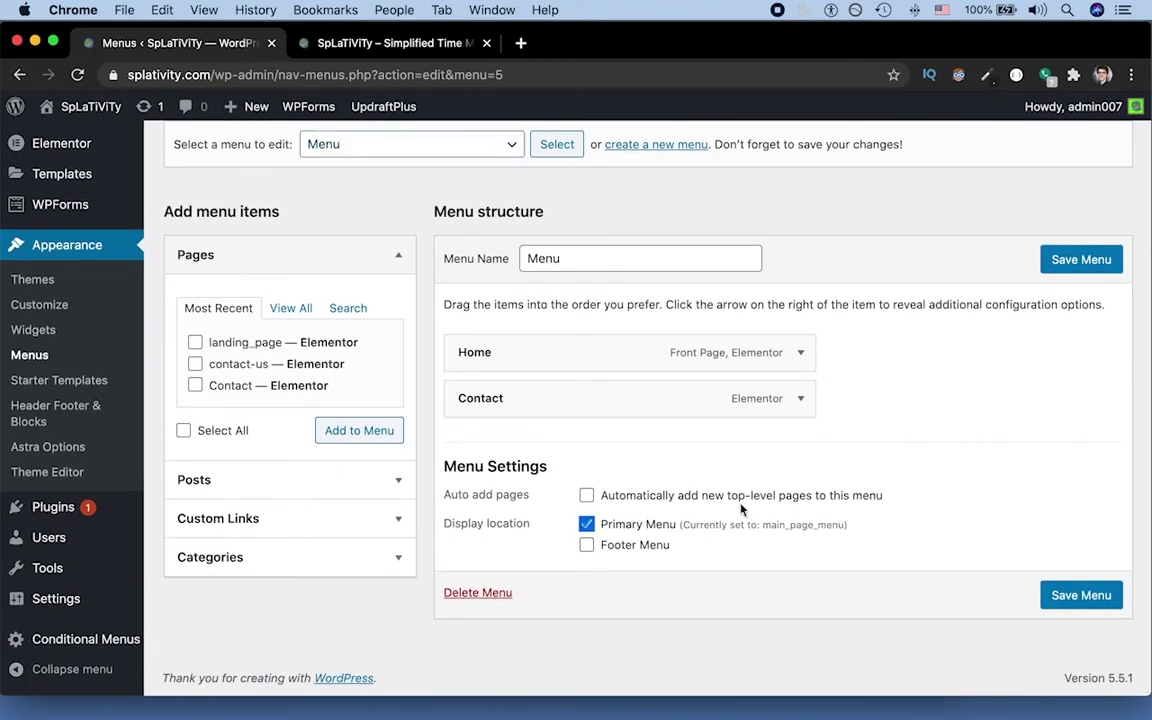
click(1075, 596)
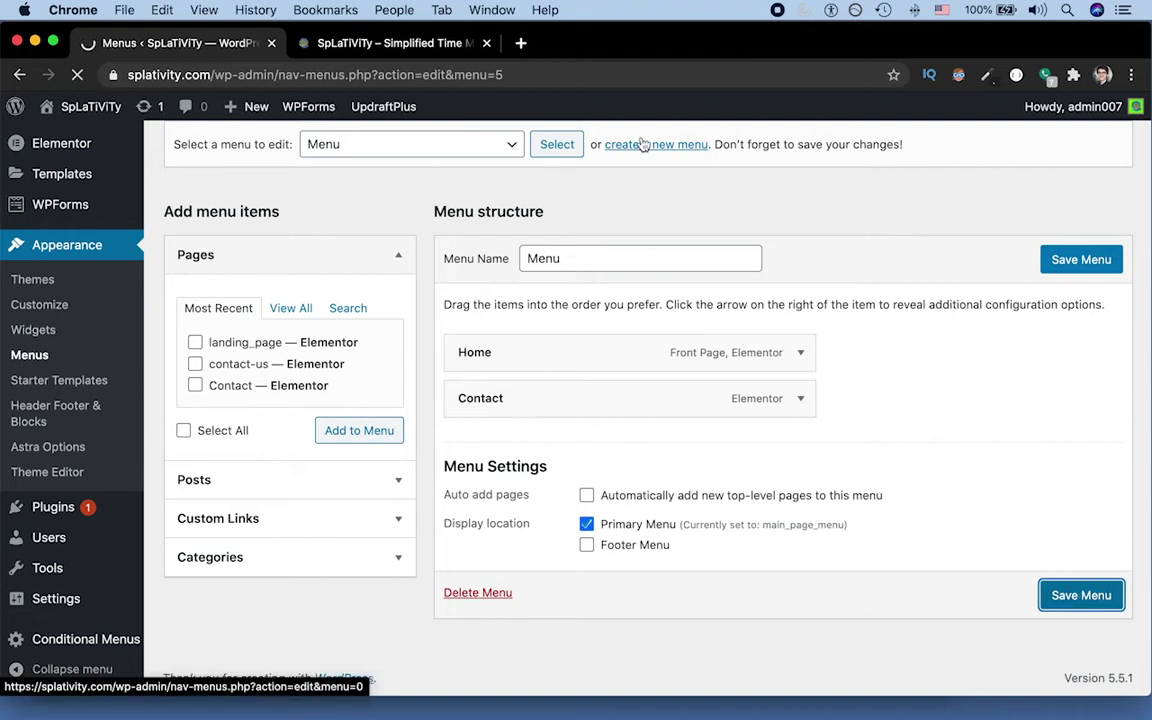
click(407, 50)
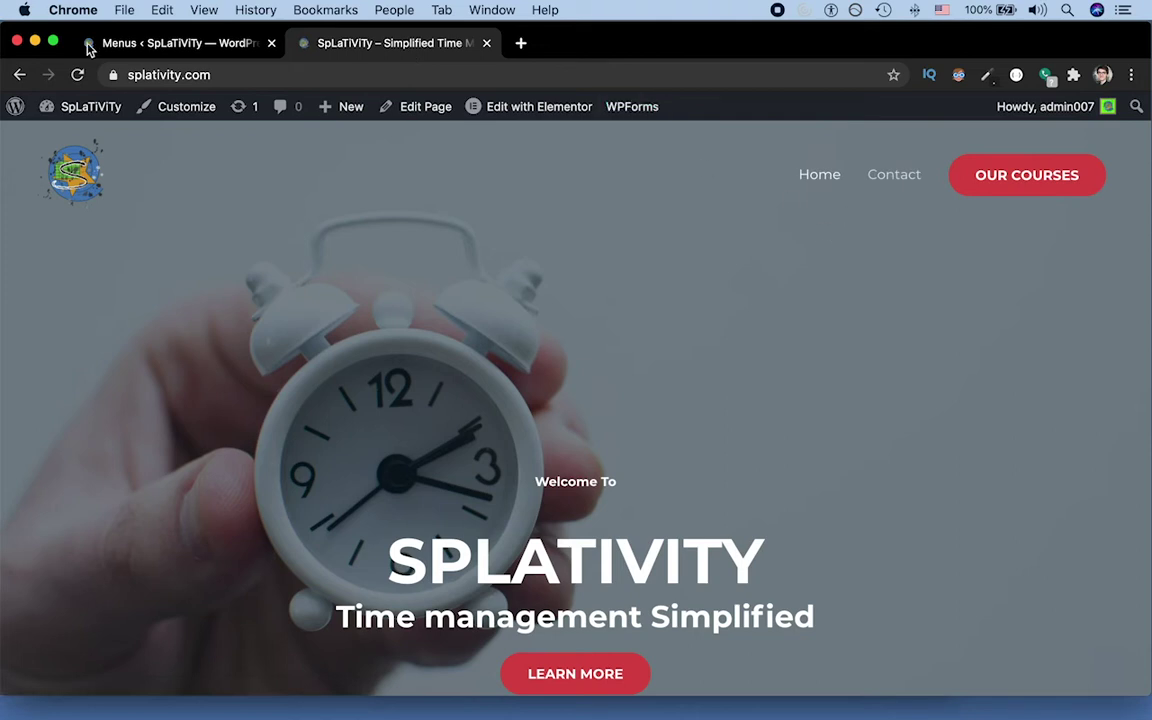
- Load main_page_menu in the menu editor, then go to Manage Locations
click(172, 45)
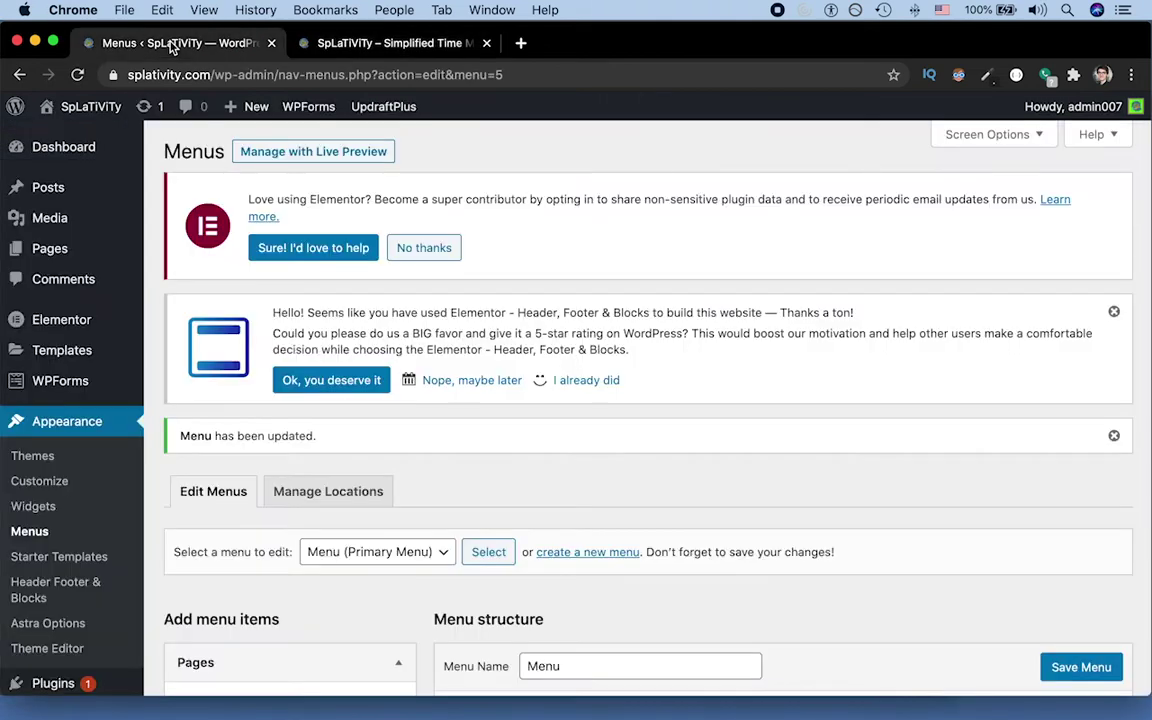
scroll(380, 152, down, 5)
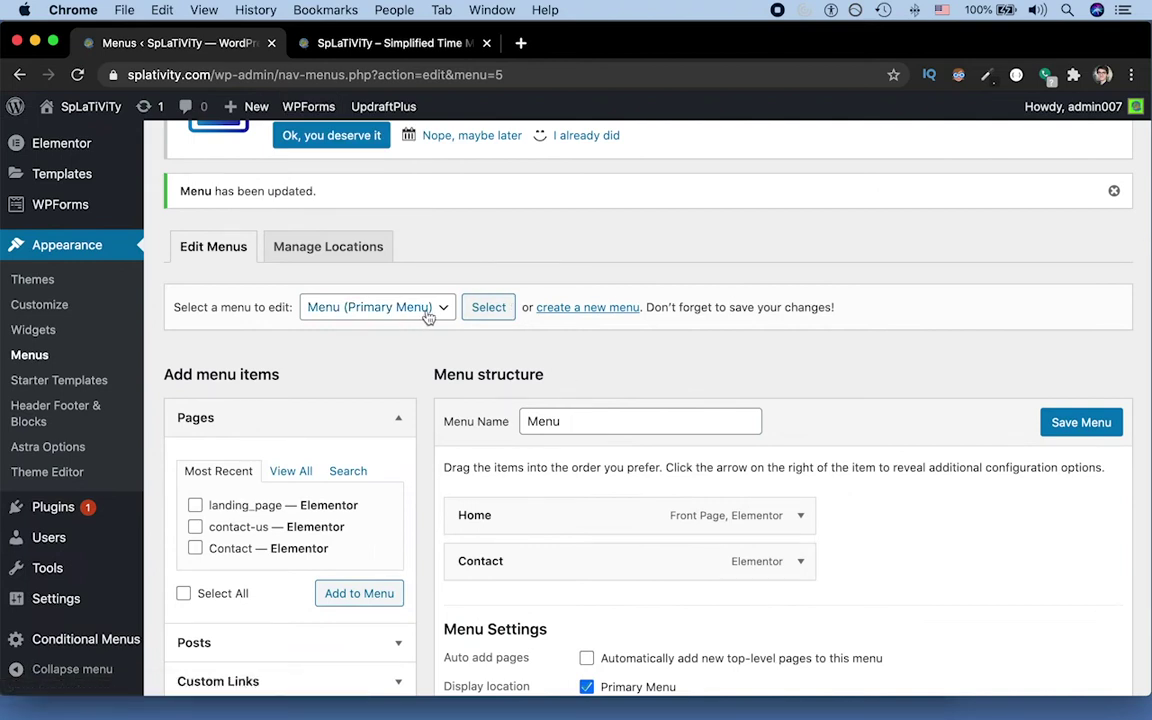
click(378, 308)
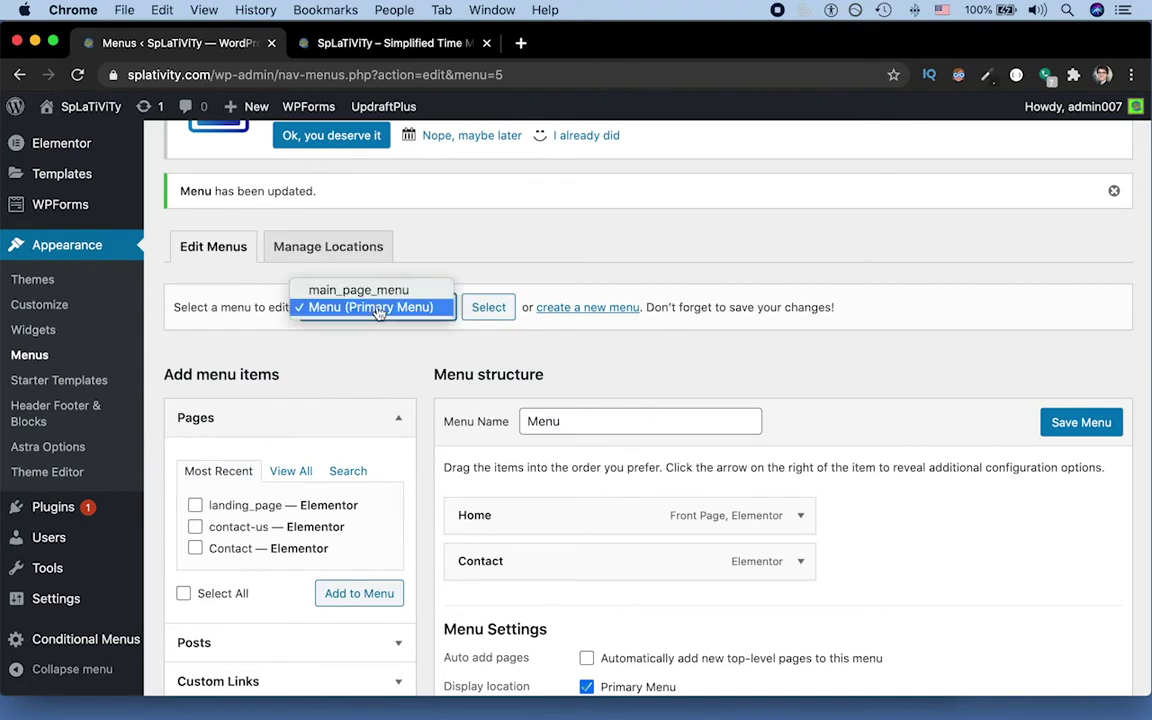
click(325, 288)
click(484, 312)
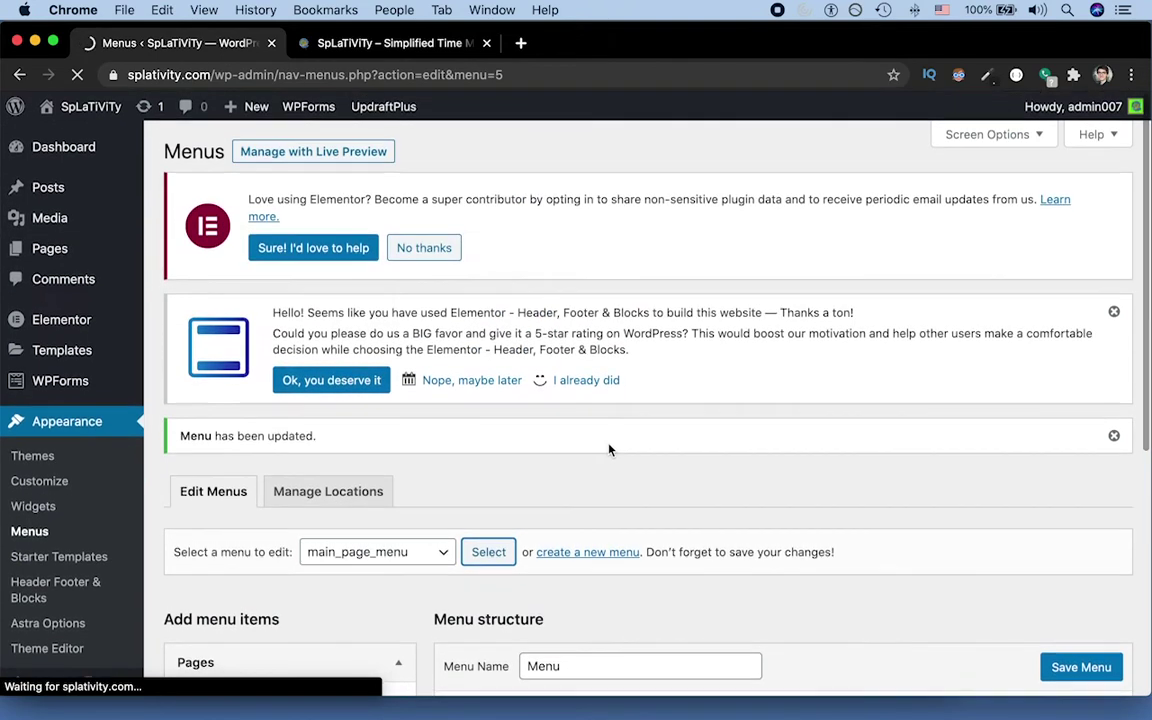
scroll(609, 450, down, 3)
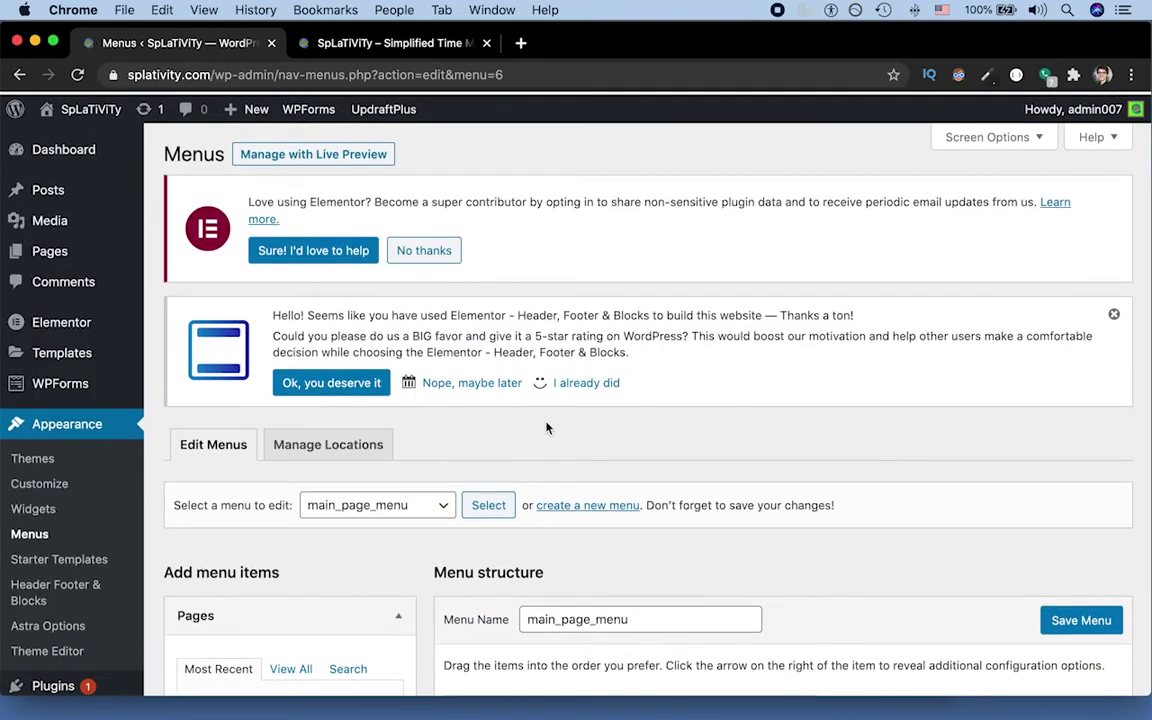
click(340, 444)
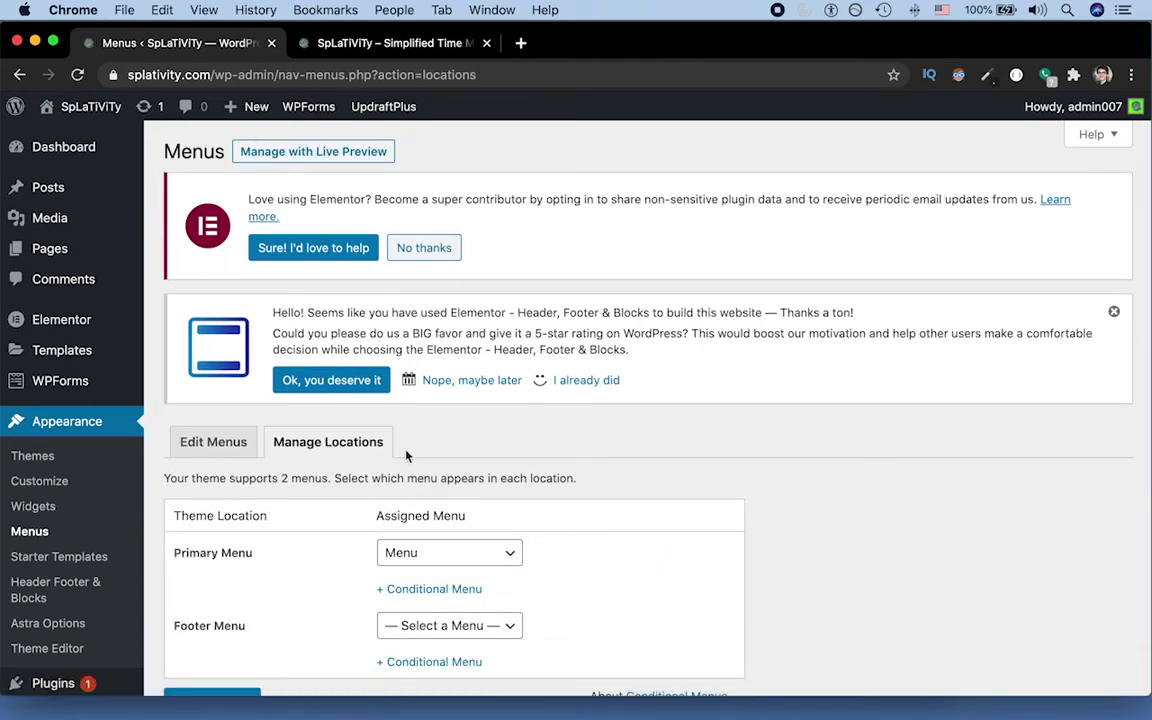
- Assign main_page_menu to Primary Menu and add a conditional main_page_menu, leaving Footer Menu unassigned
click(497, 556)
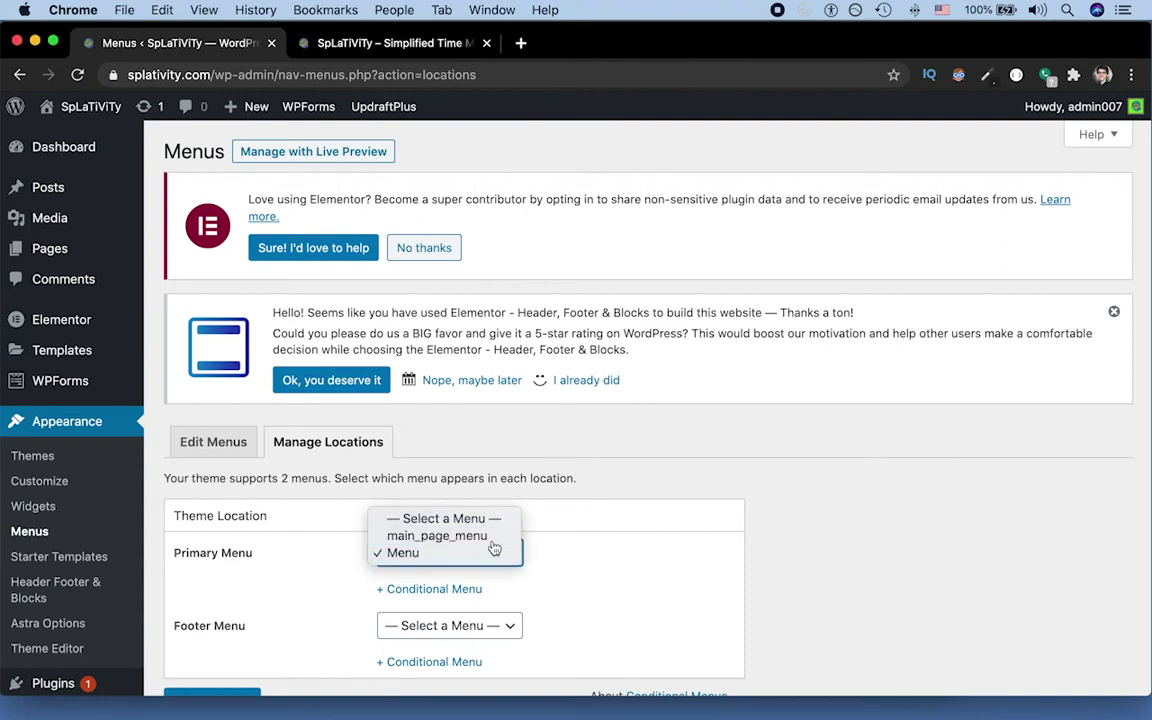
click(493, 538)
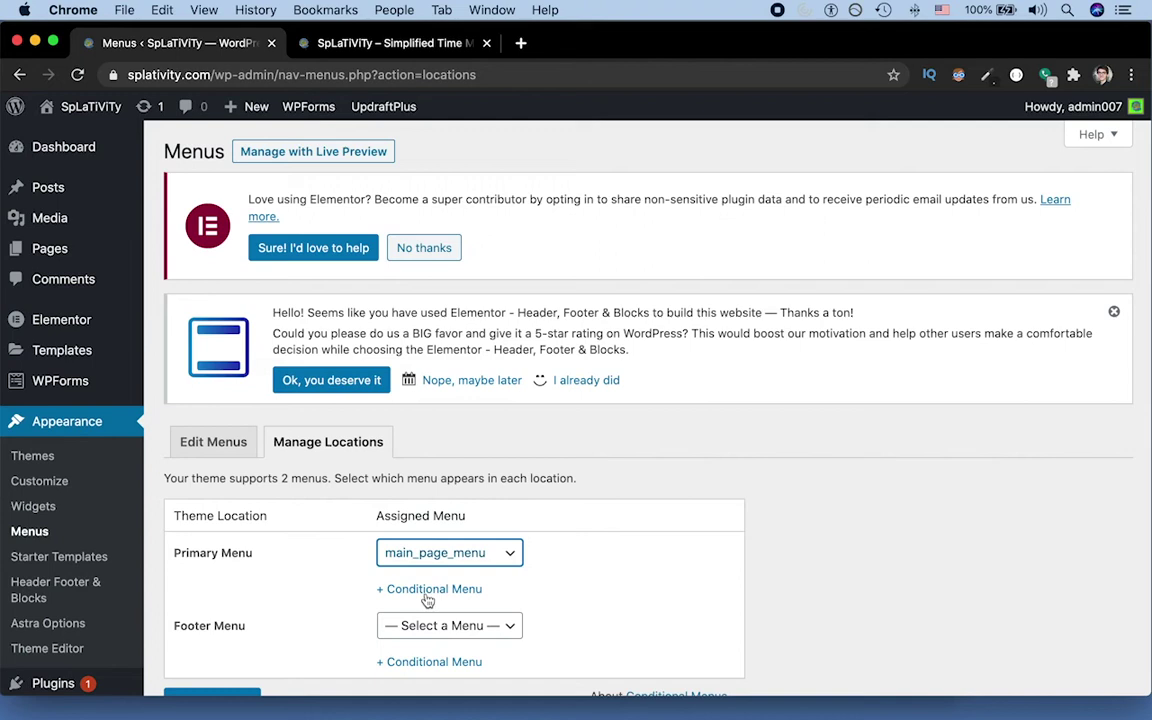
click(427, 592)
click(496, 600)
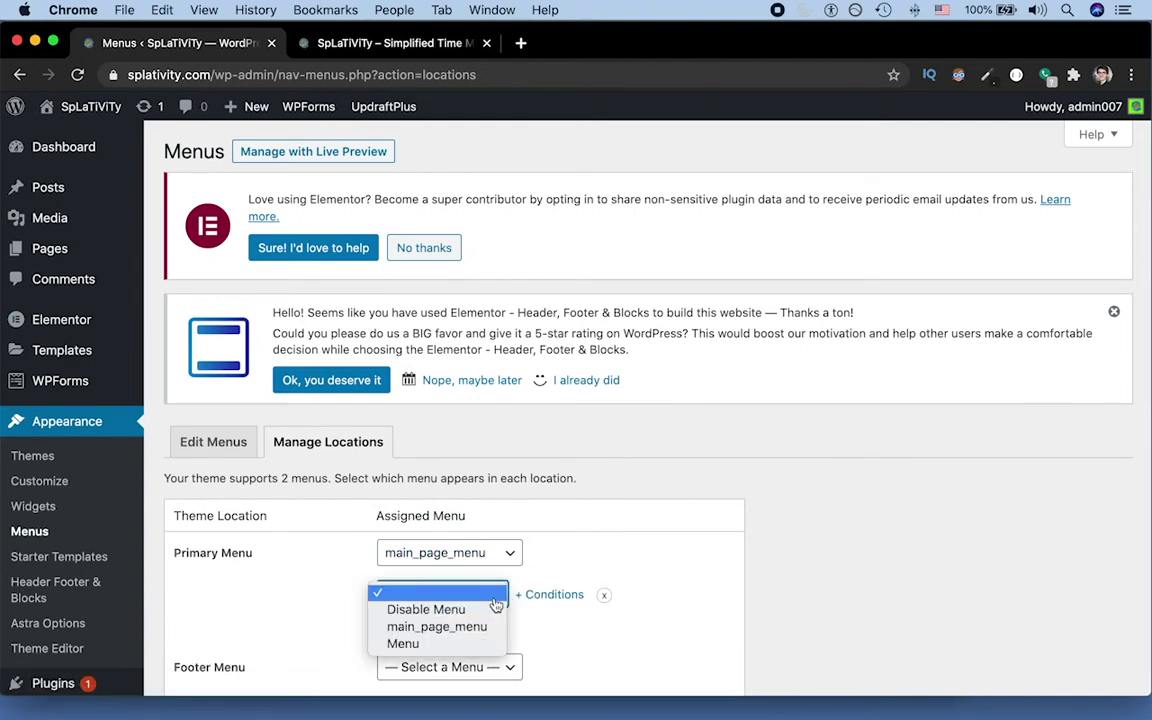
click(485, 611)
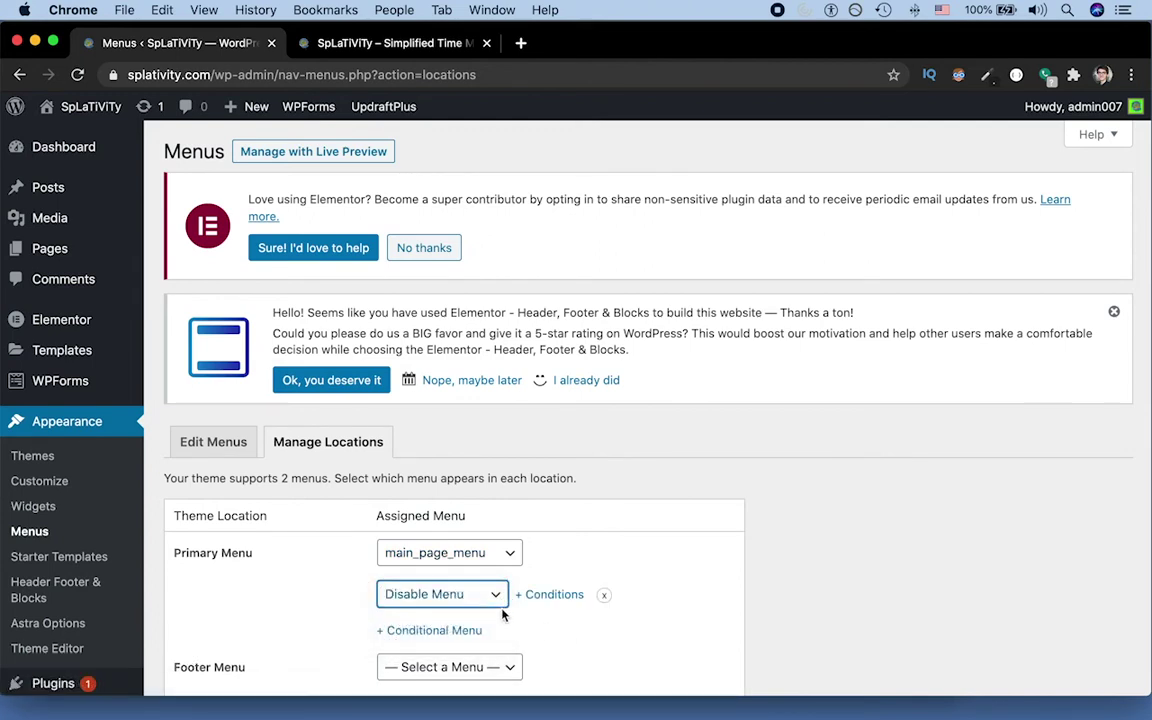
click(486, 598)
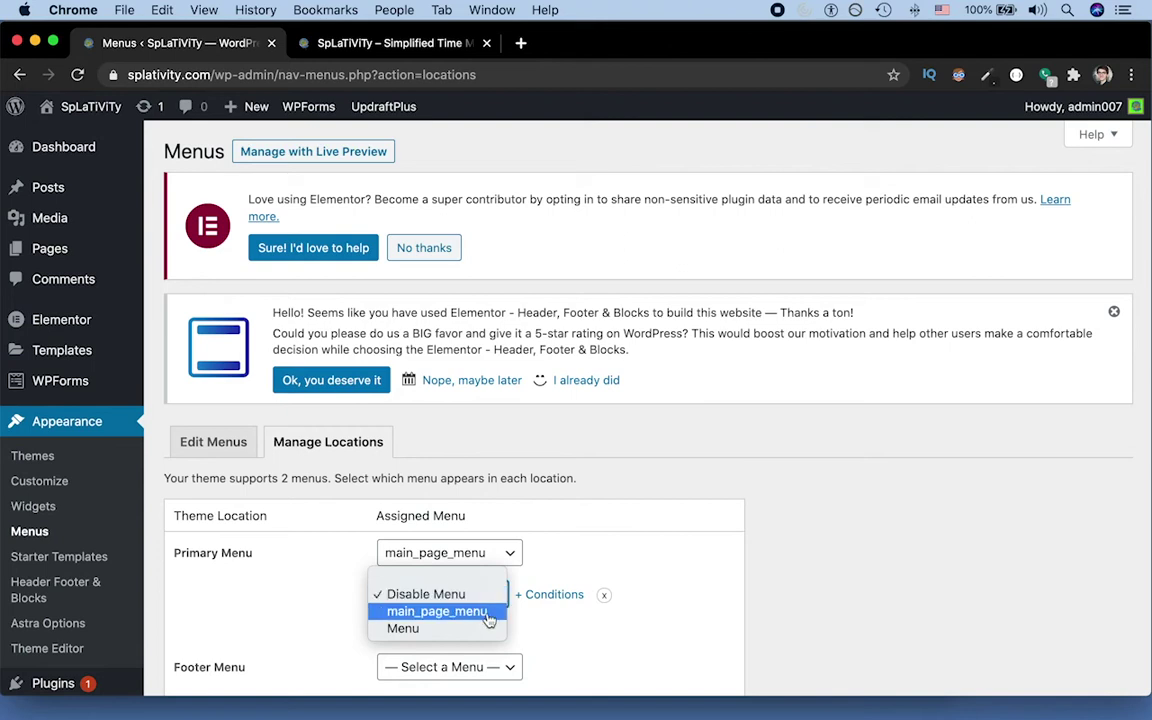
click(481, 611)
scroll(508, 558, down, 2)
click(451, 576)
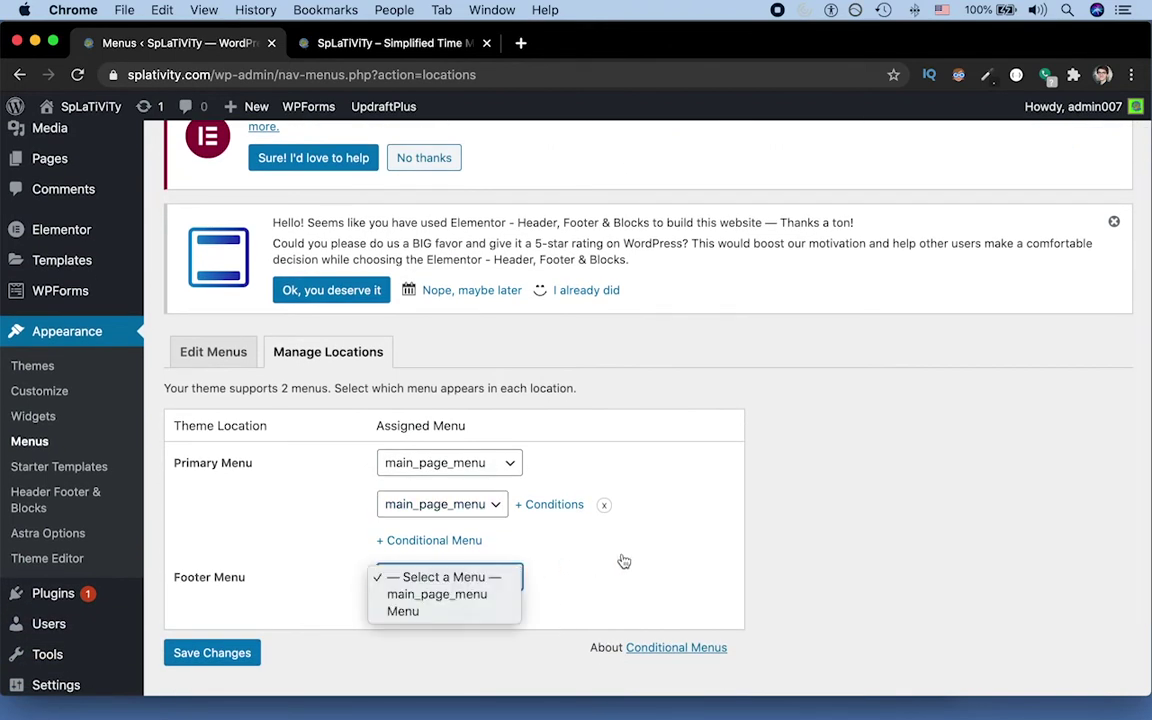
click(550, 505)
- Limit the conditional menu to the Home page (General) and the Home page (Pages), and save
click(550, 505)
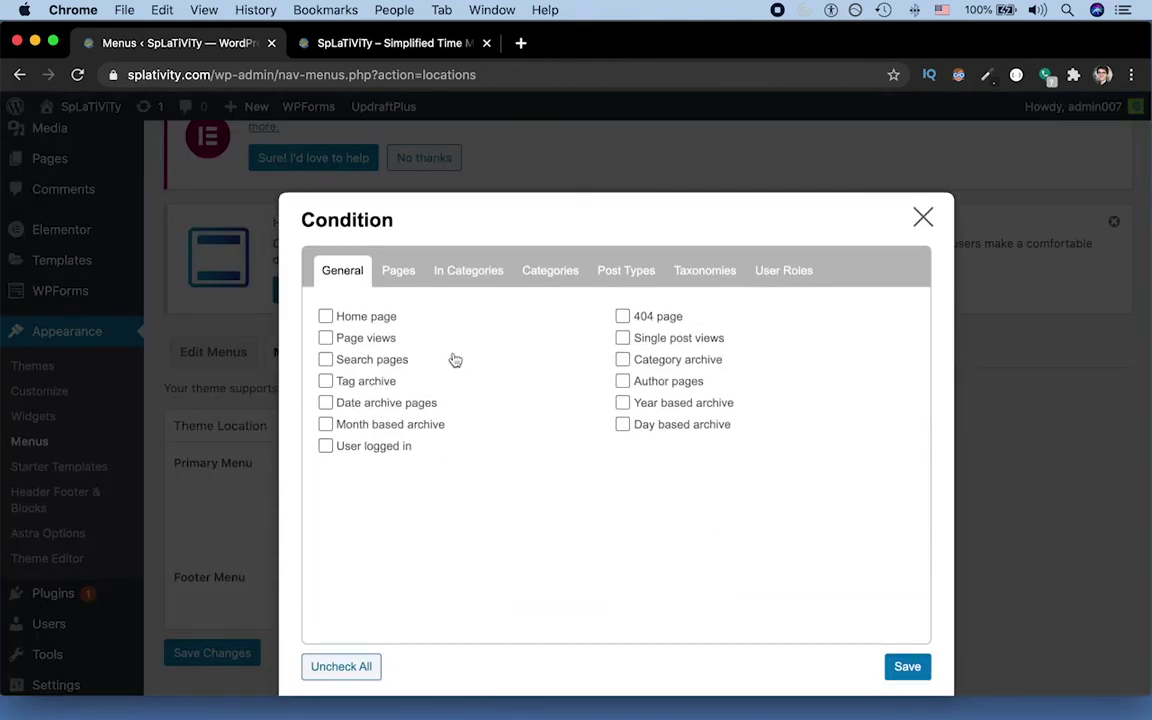
click(326, 316)
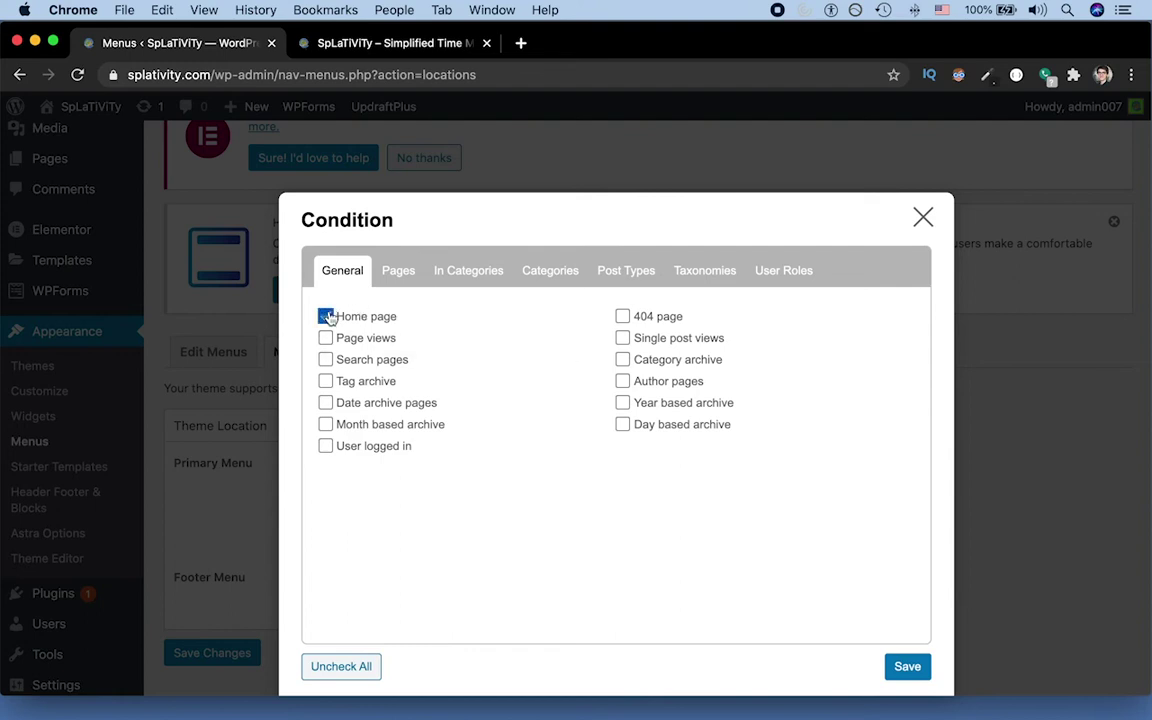
click(401, 267)
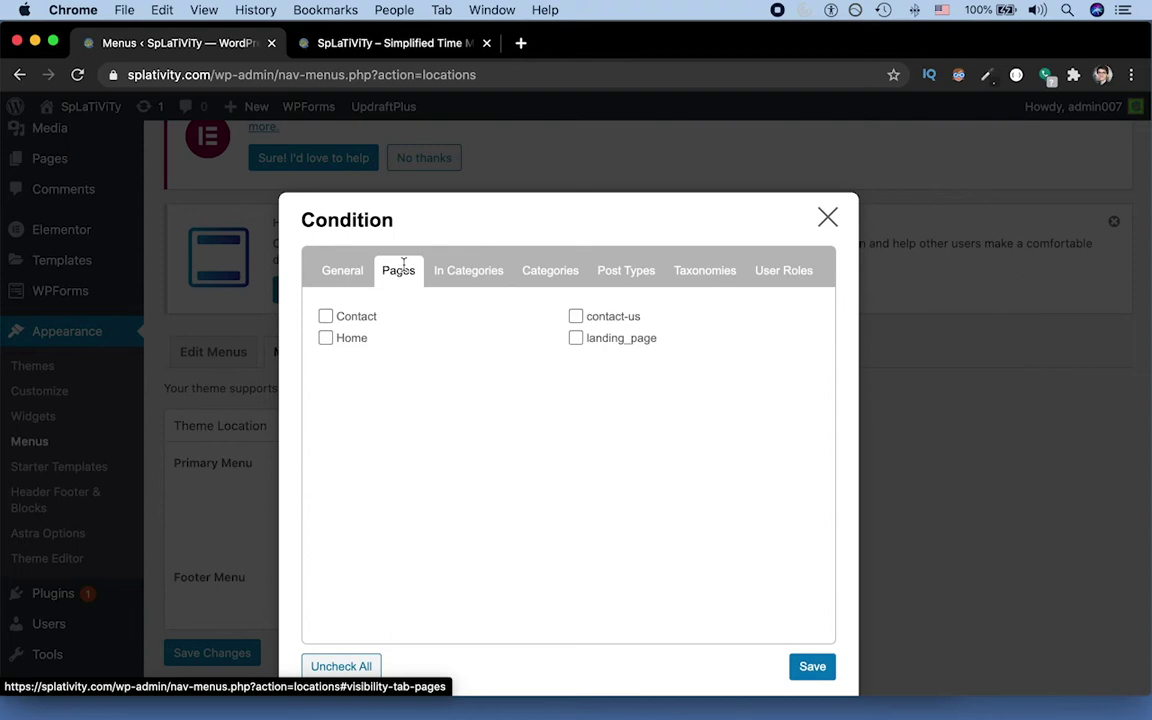
click(325, 338)
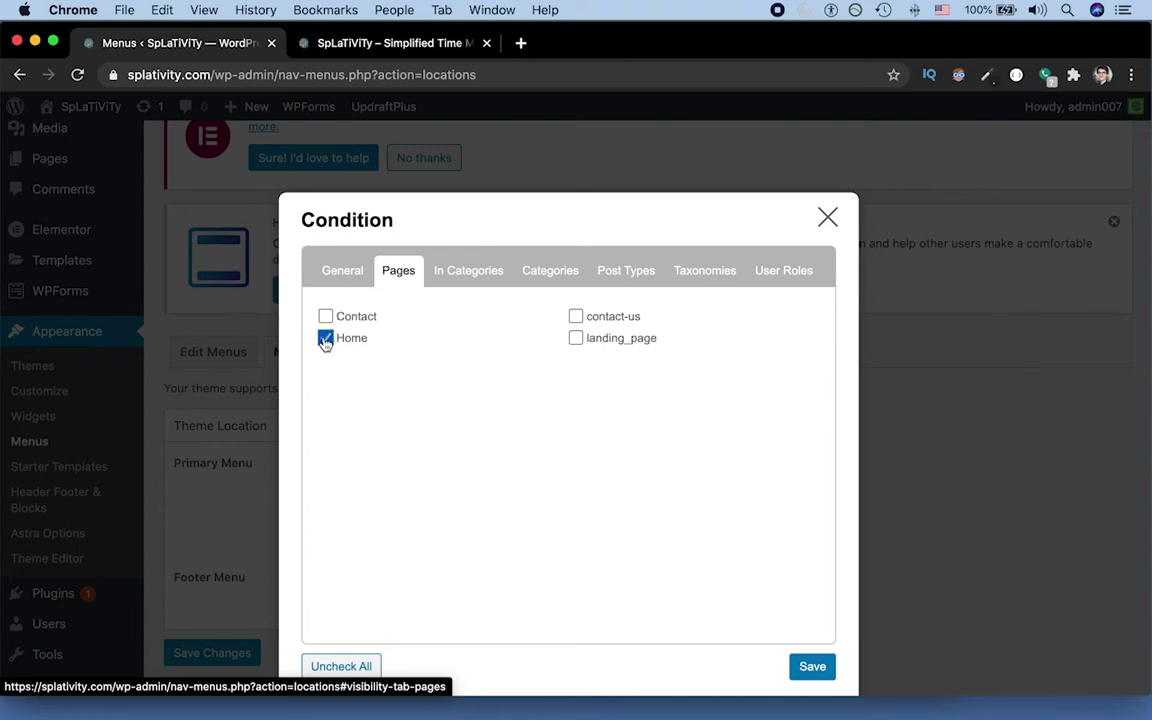
click(813, 668)
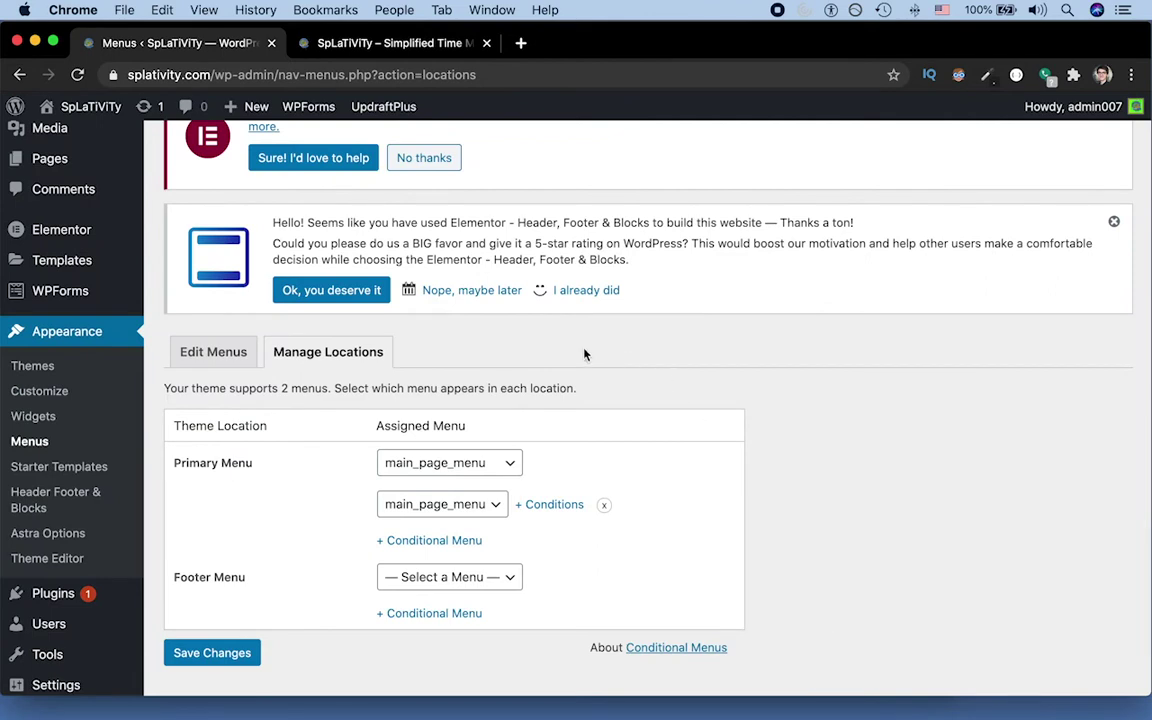
- Save the menu location settings with the homepage condition
click(234, 346)
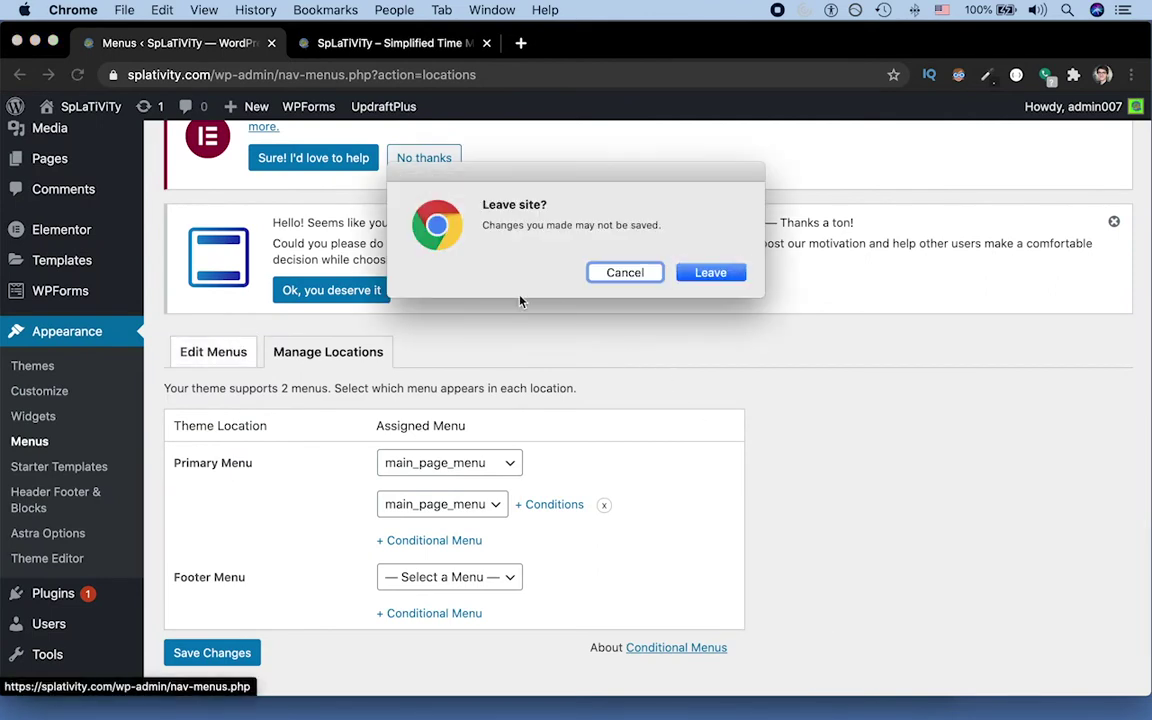
key(Escape)
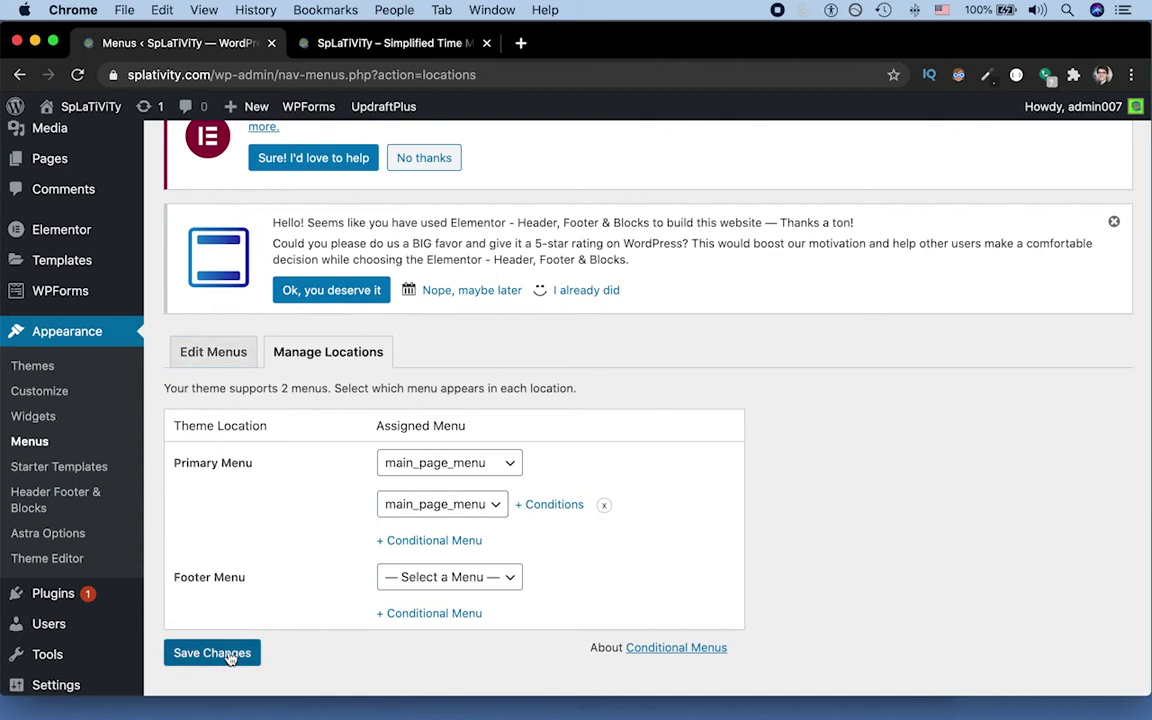
click(230, 655)
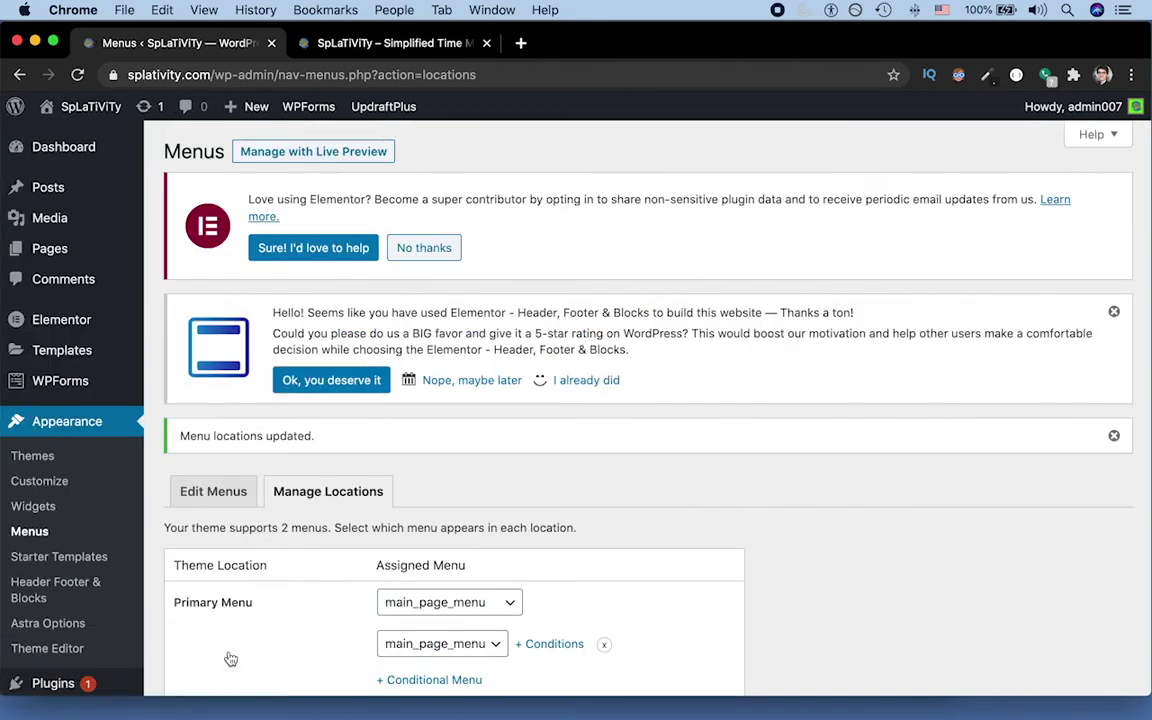
- Load the menu named Menu, tick Primary Menu as its display location, and save
click(221, 507)
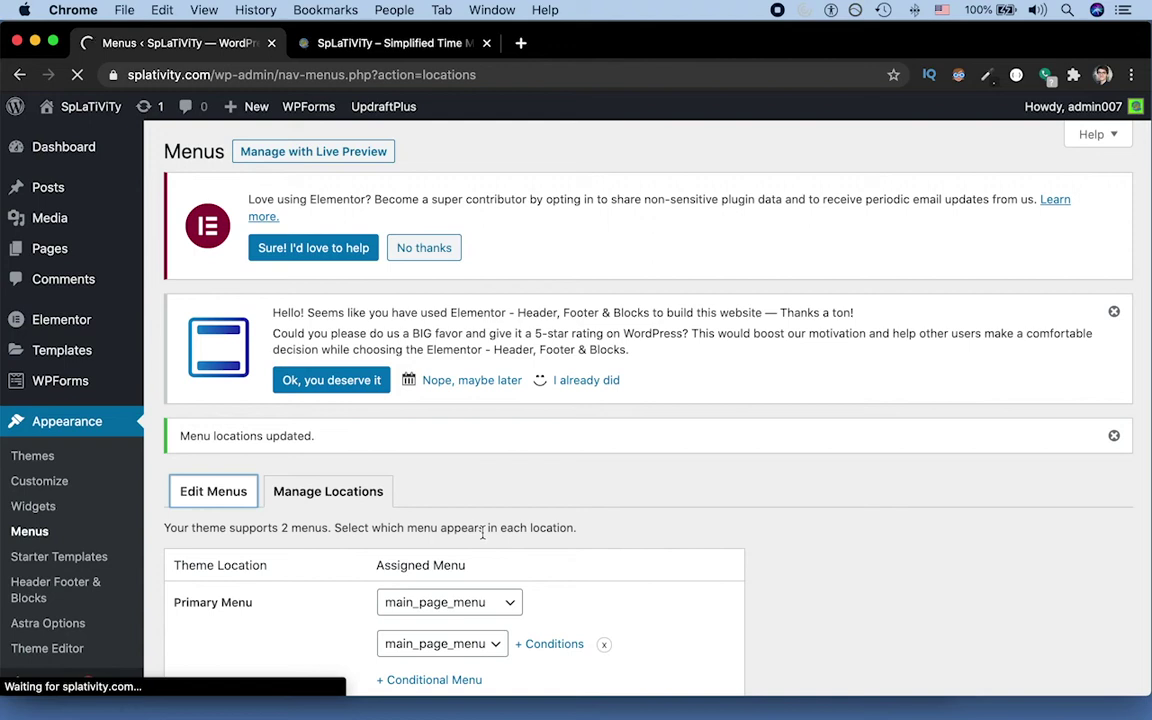
scroll(482, 533, down, 5)
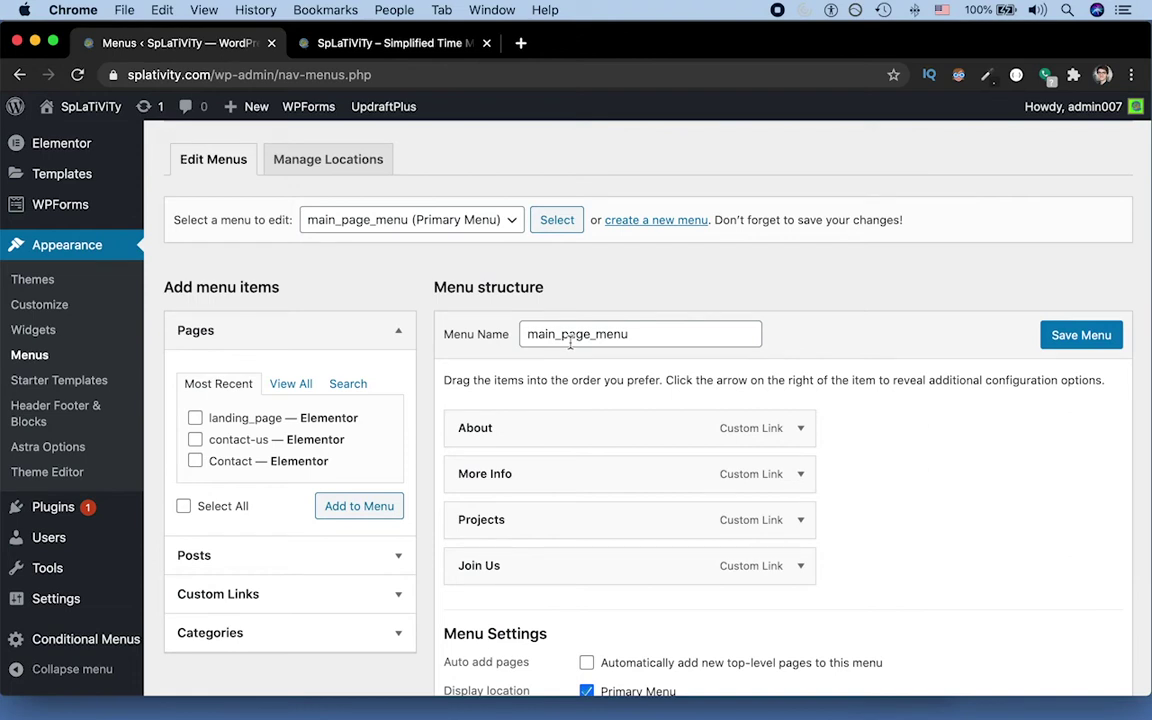
scroll(570, 342, down, 1)
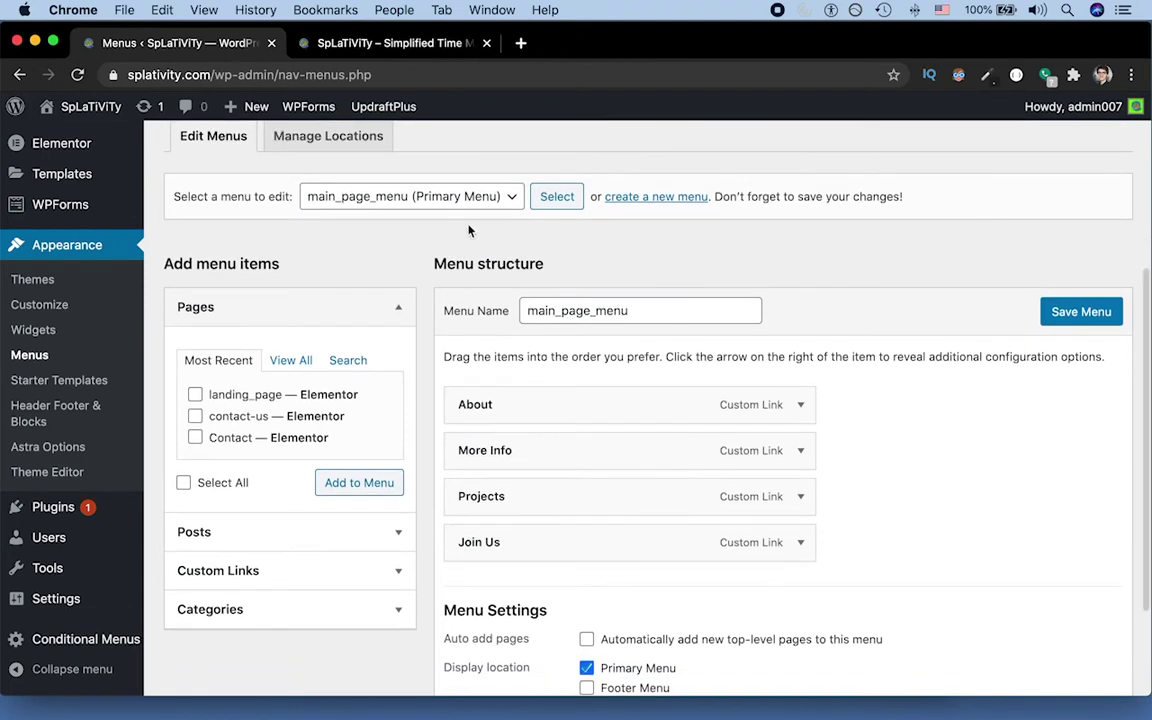
click(446, 193)
click(478, 214)
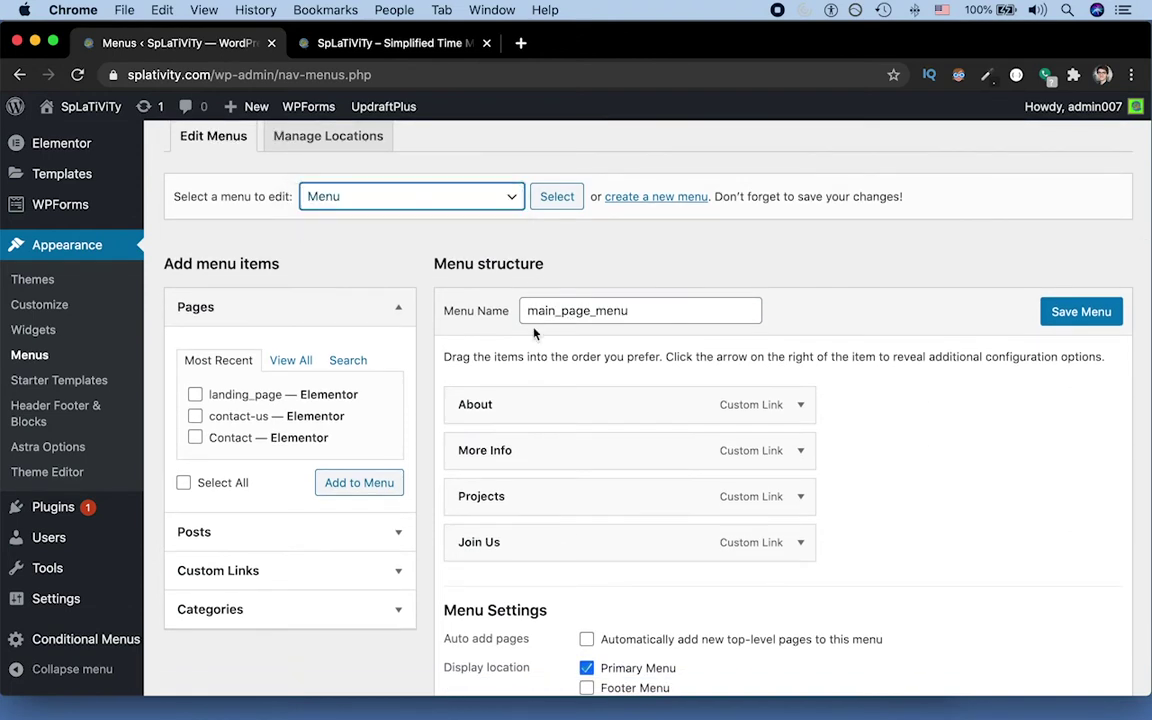
click(562, 197)
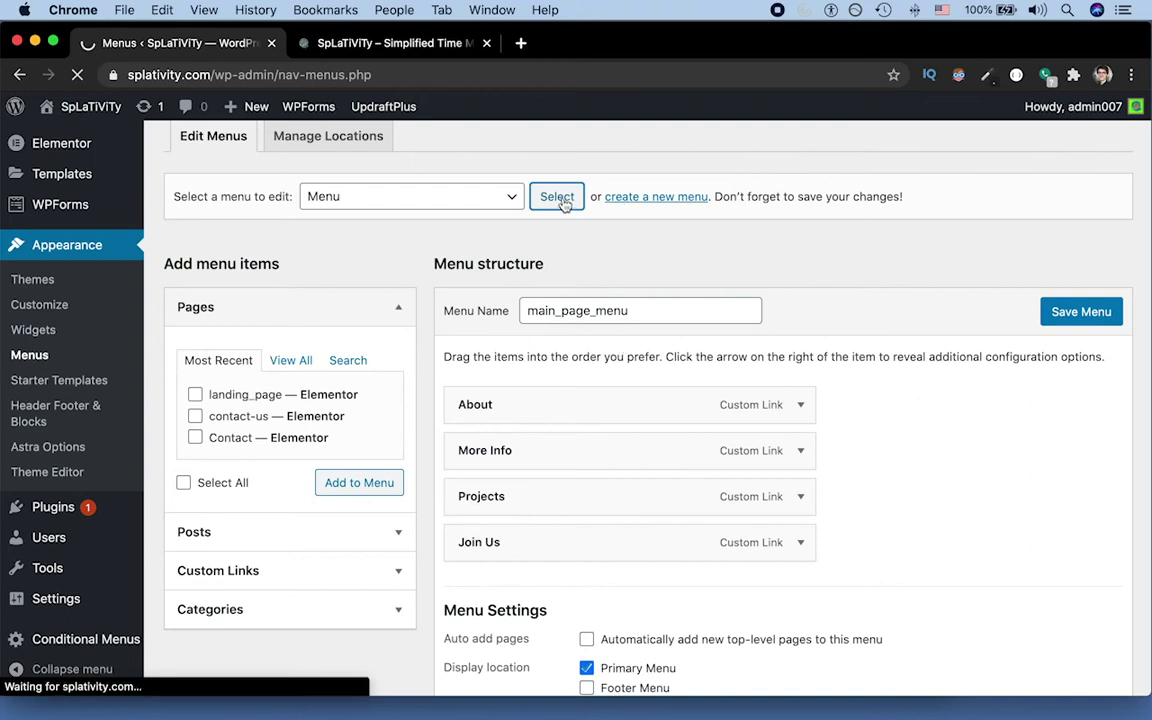
scroll(605, 332, down, 5)
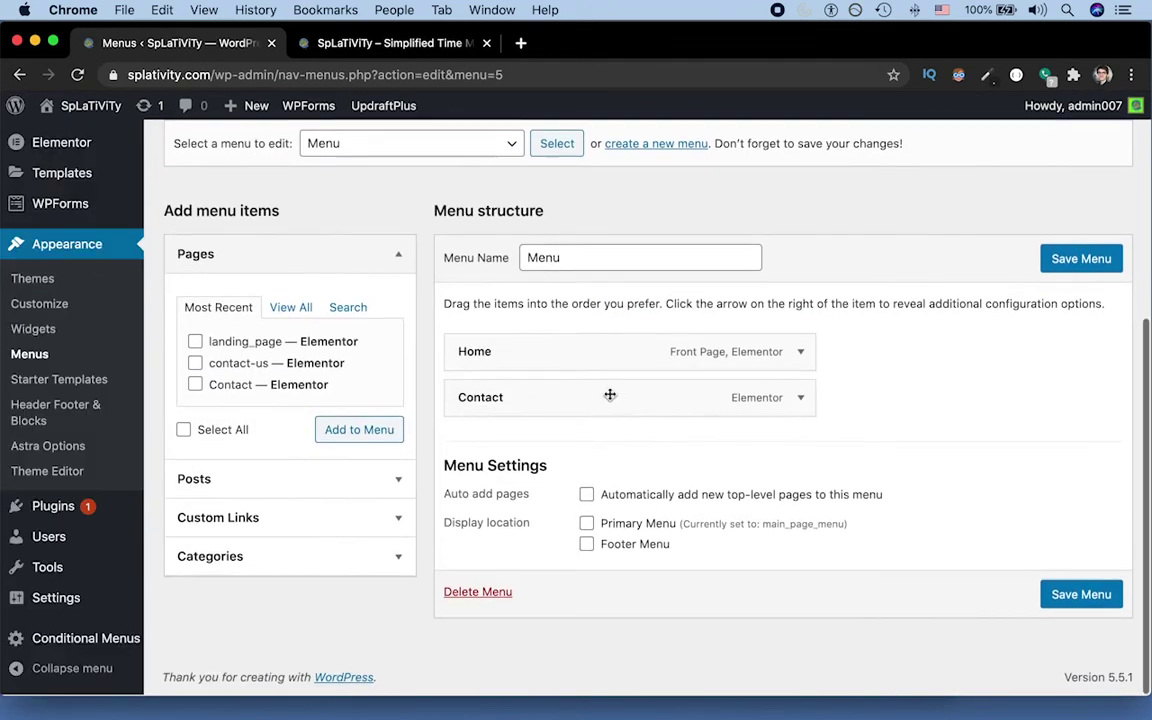
click(587, 524)
click(1100, 596)
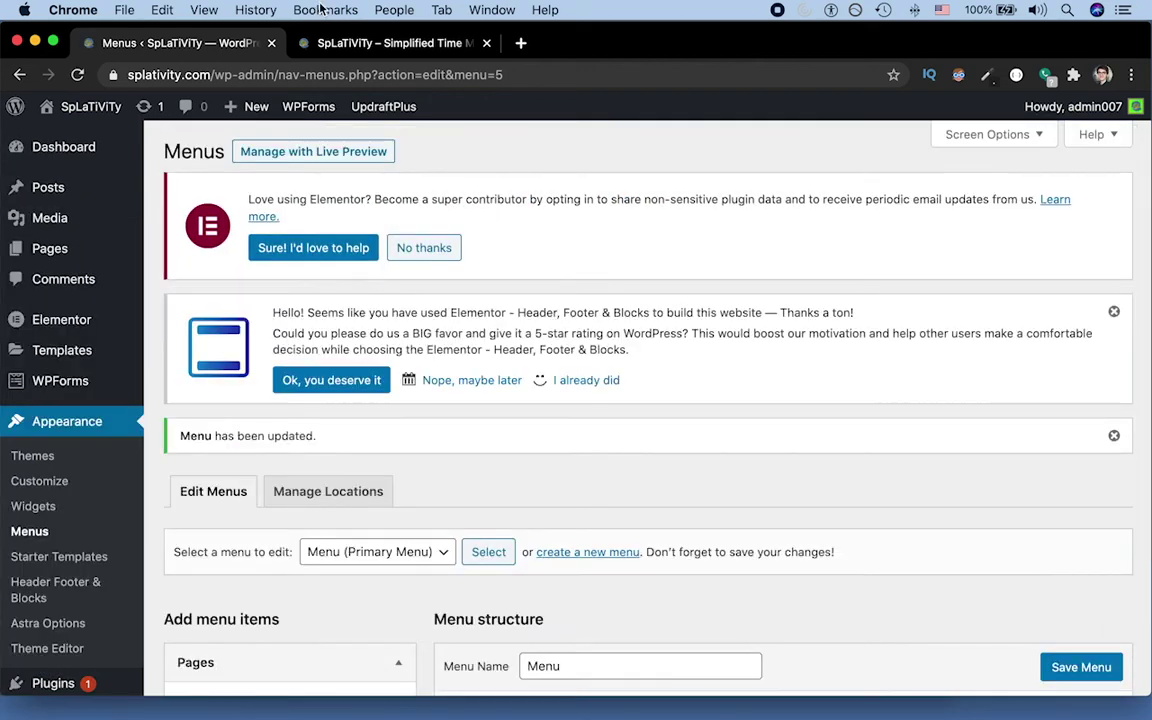
- Reload the live homepage to see the new About, More Info, Projects and Join Us menu
click(388, 44)
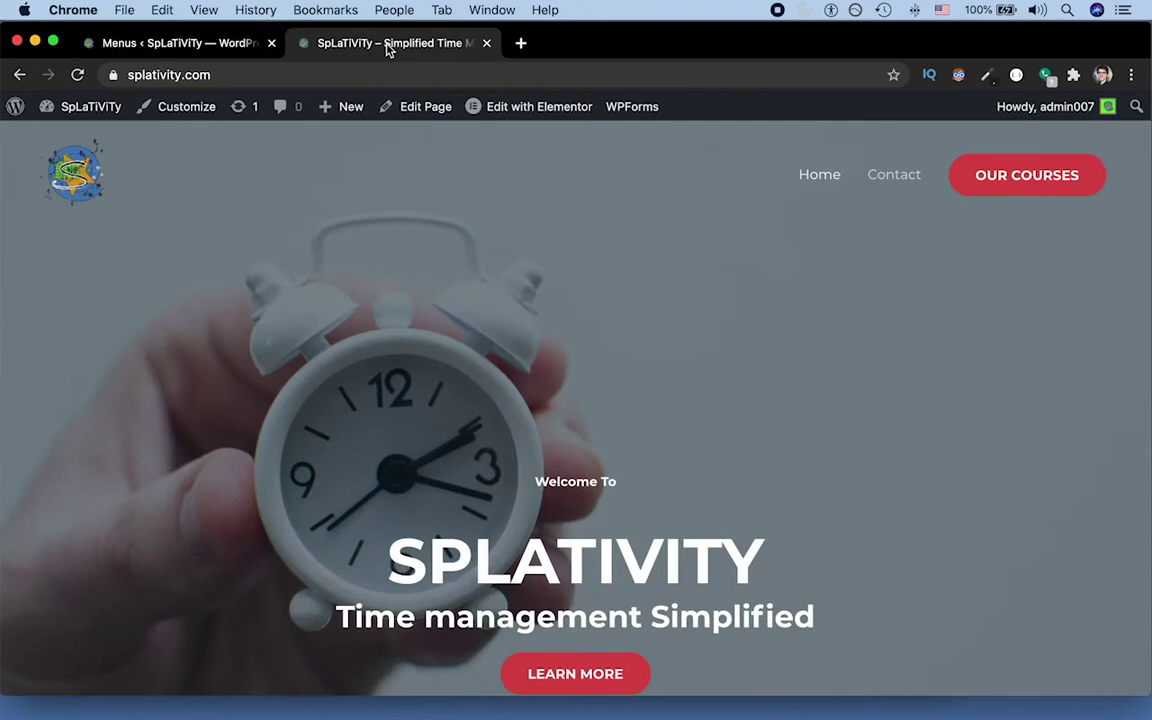
key(super+r)
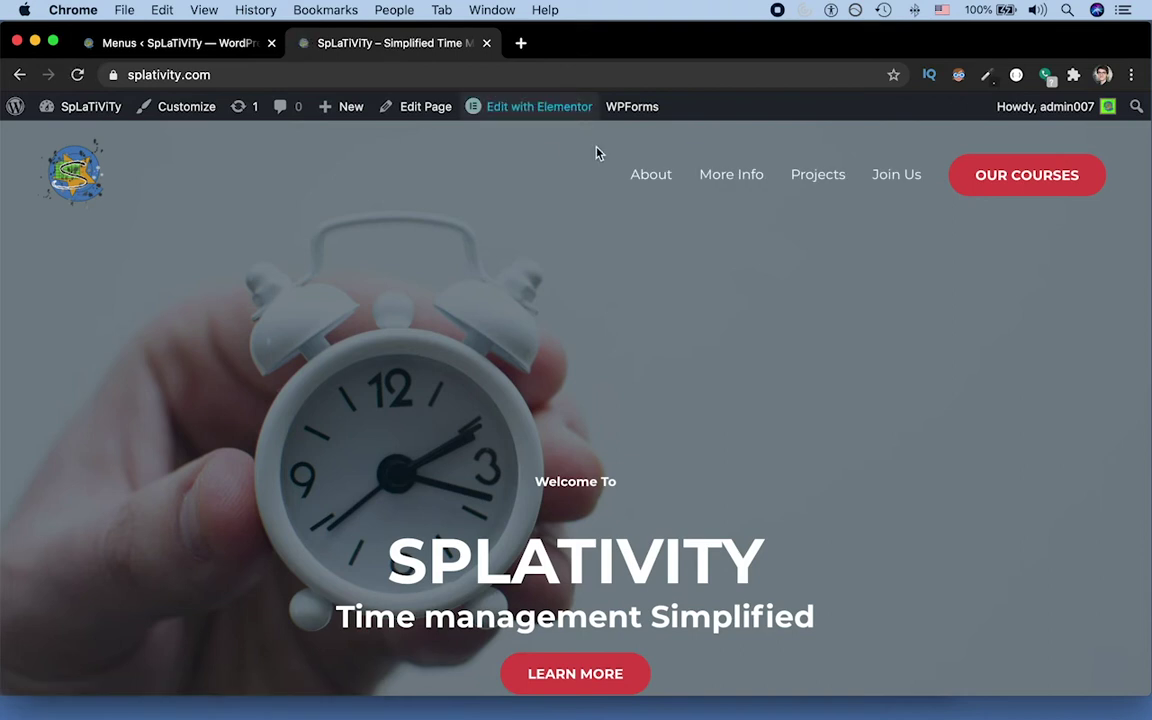
click(183, 43)
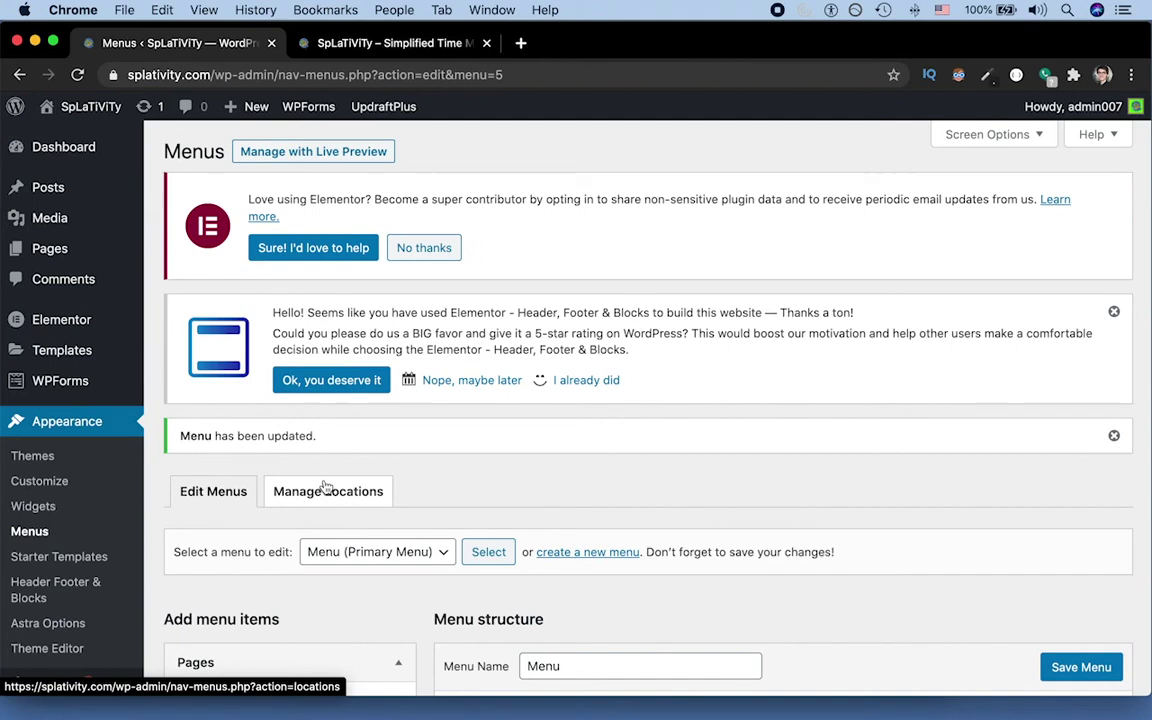
- Test the homepage's More Info and Join Us links, then select the site address
click(390, 43)
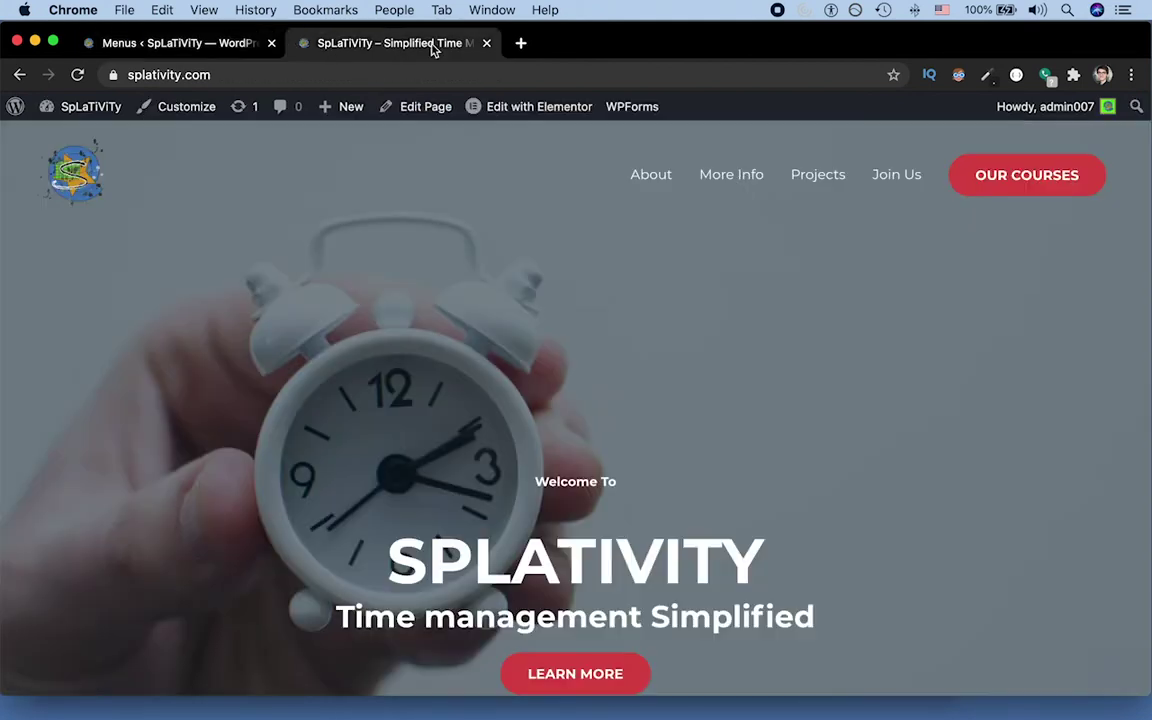
click(754, 183)
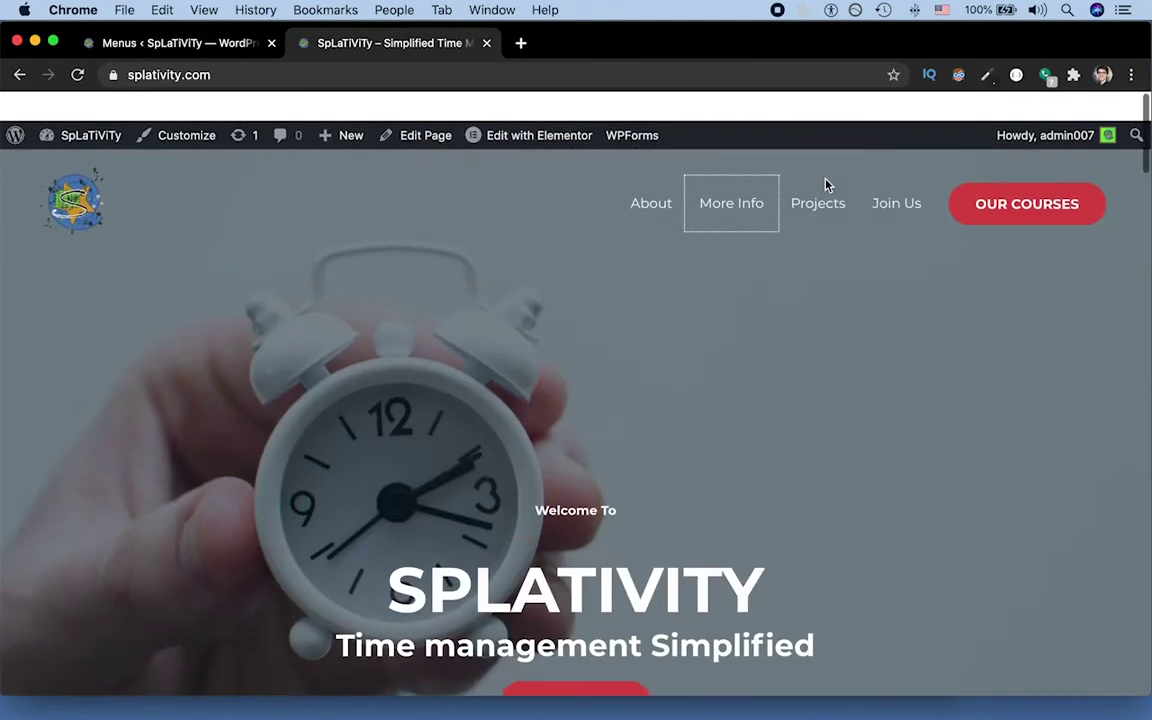
click(921, 182)
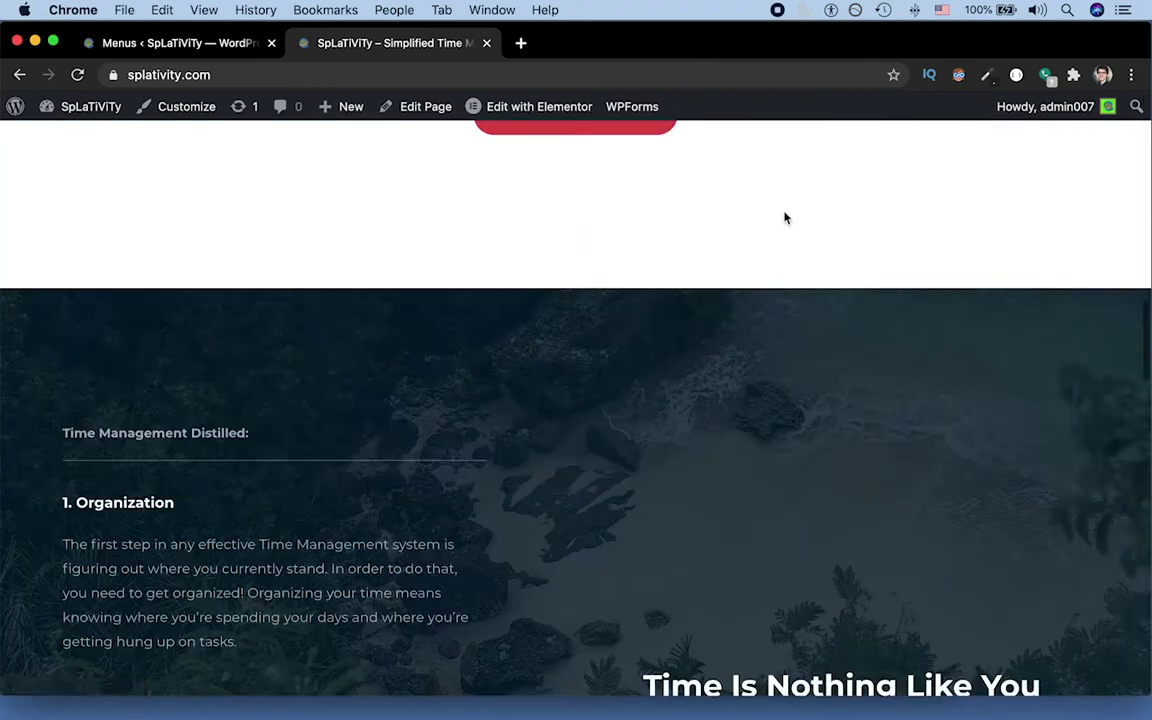
click(347, 66)
key(super+c)
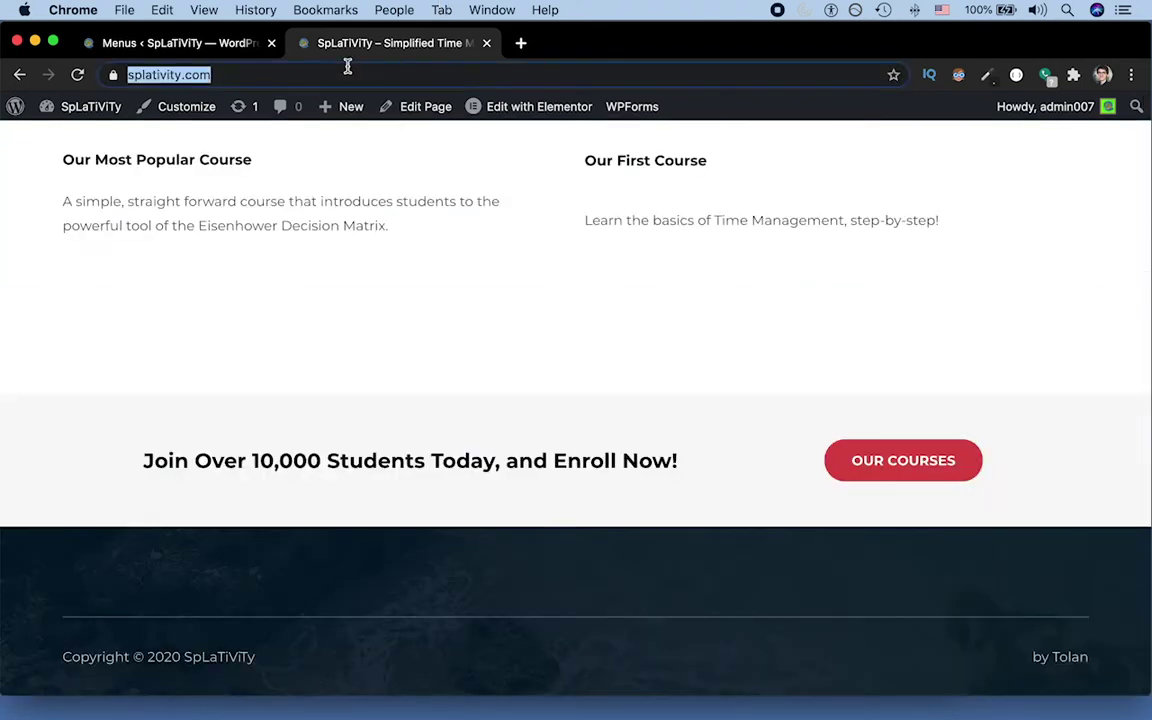
- Load splativity.com/co in a new tab to check the Contact page menu, then return to Menus admin
key(super+t)
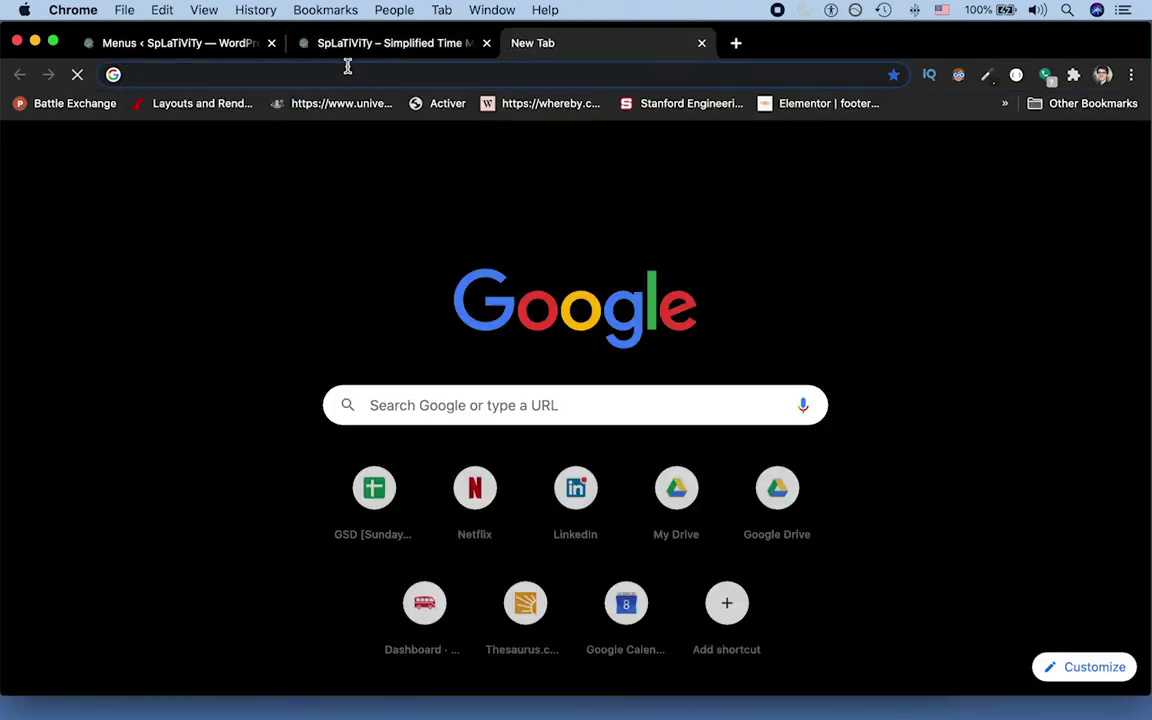
key(super+v)
text(/co)
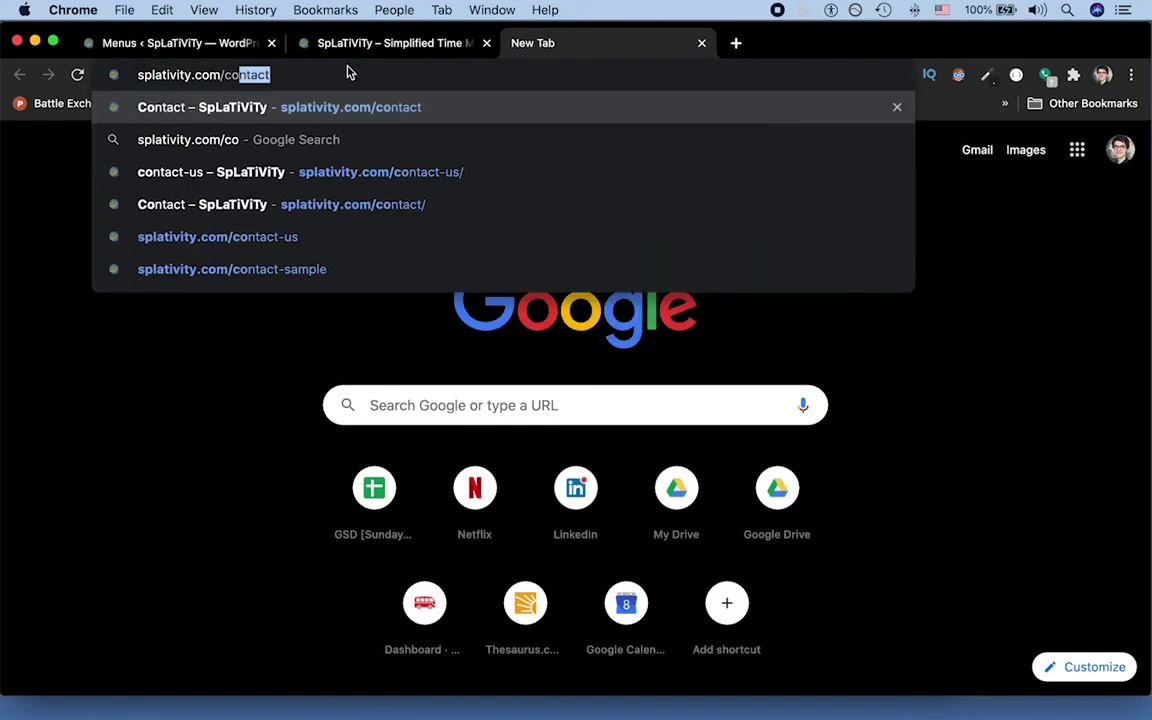
key(Return)
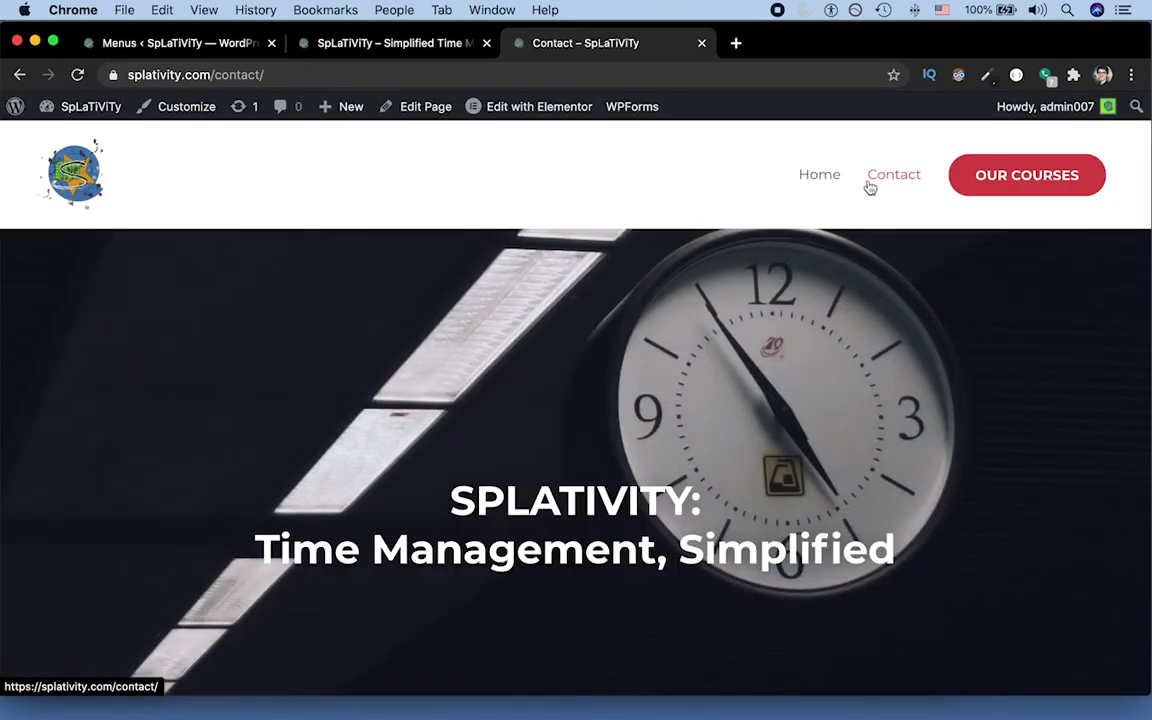
click(213, 42)
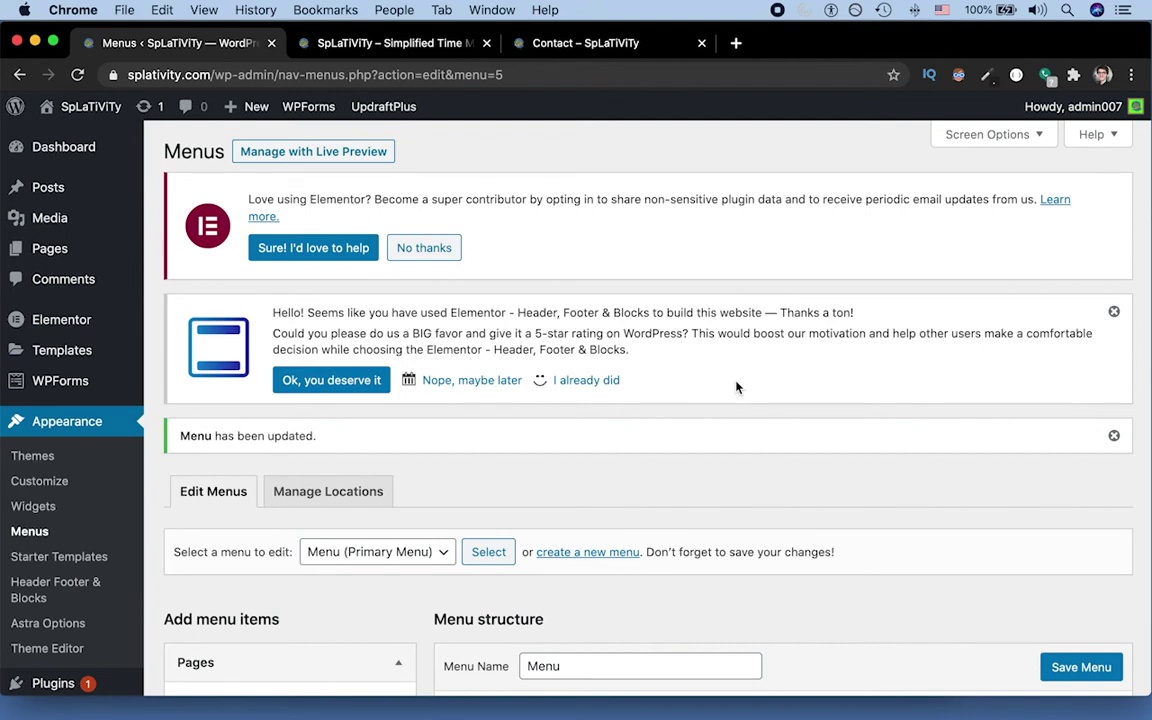
- Recheck the homepage's More Info link and the Contact page's Home and Contact menu, then return to Menus
scroll(736, 387, down, 4)
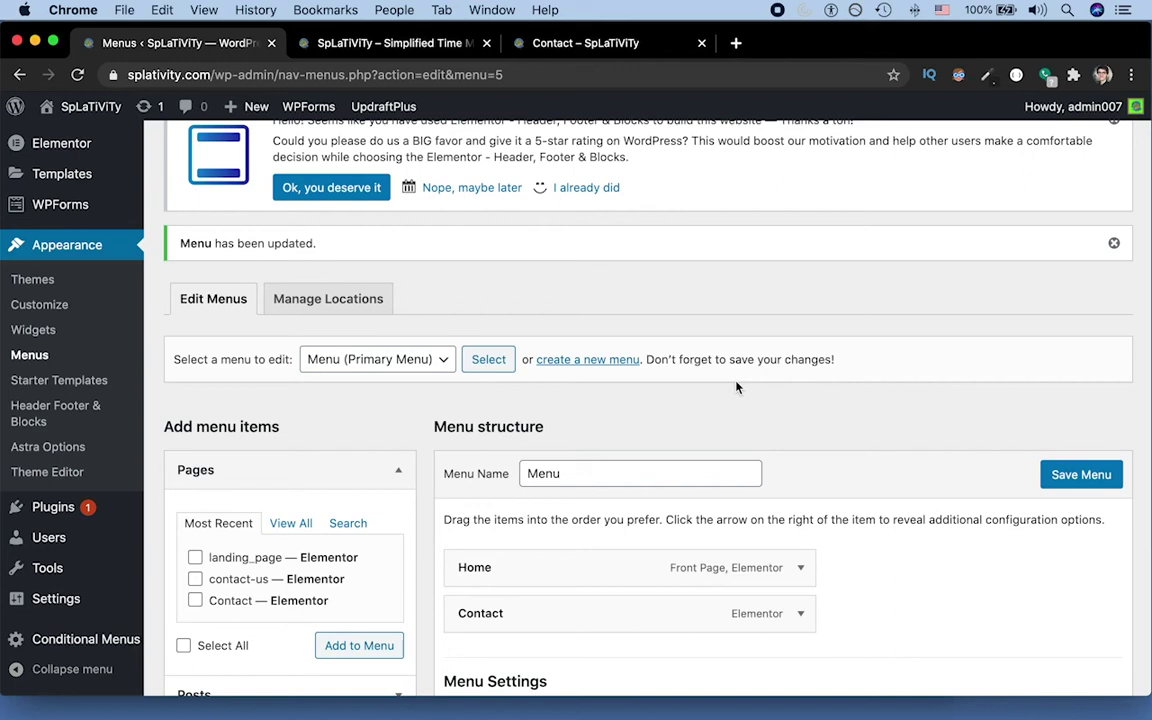
click(388, 46)
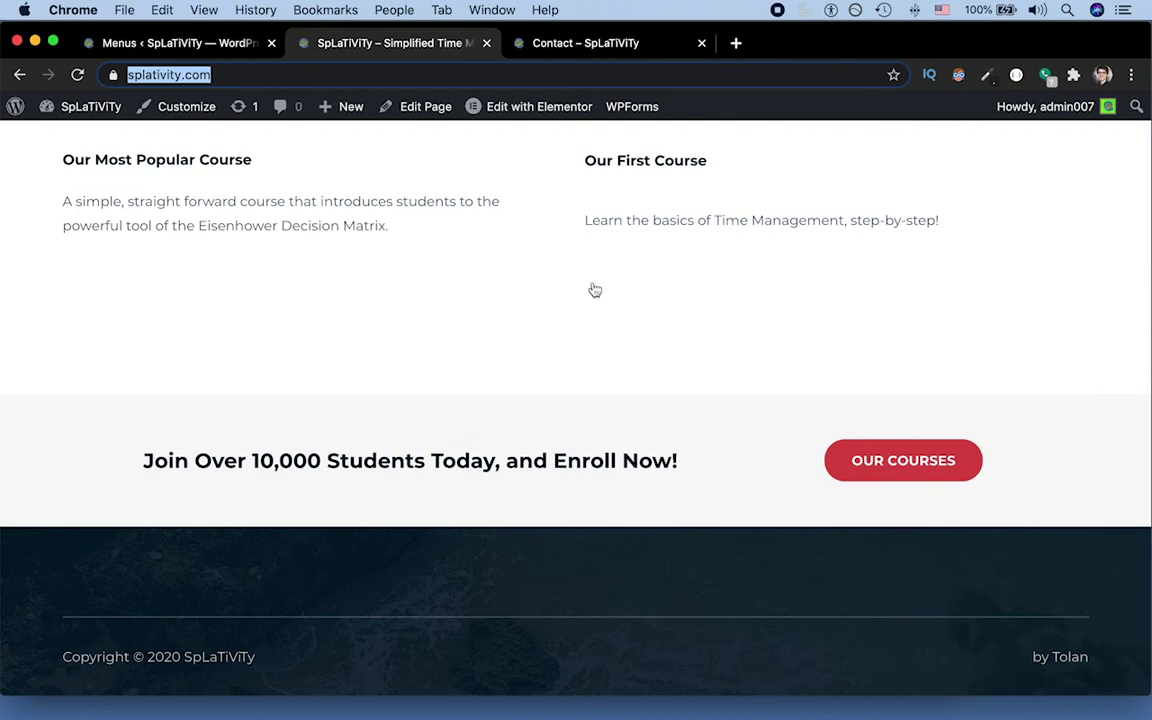
scroll(630, 352, up, 5)
scroll(630, 352, up, 10)
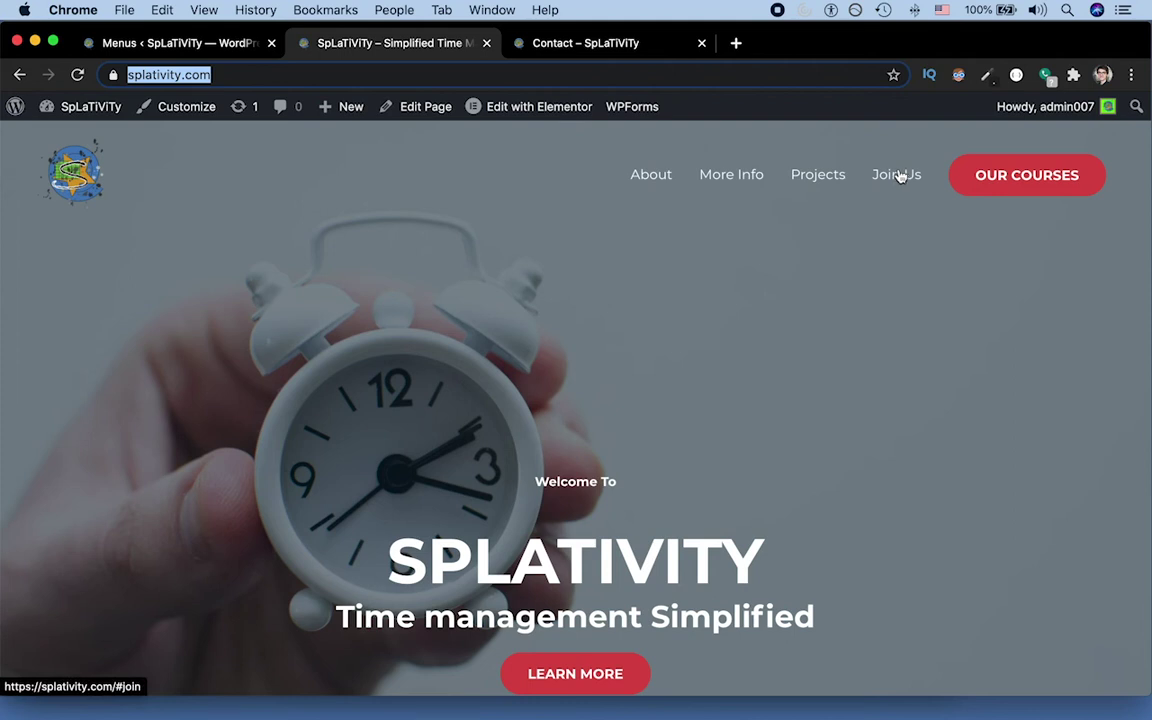
click(755, 175)
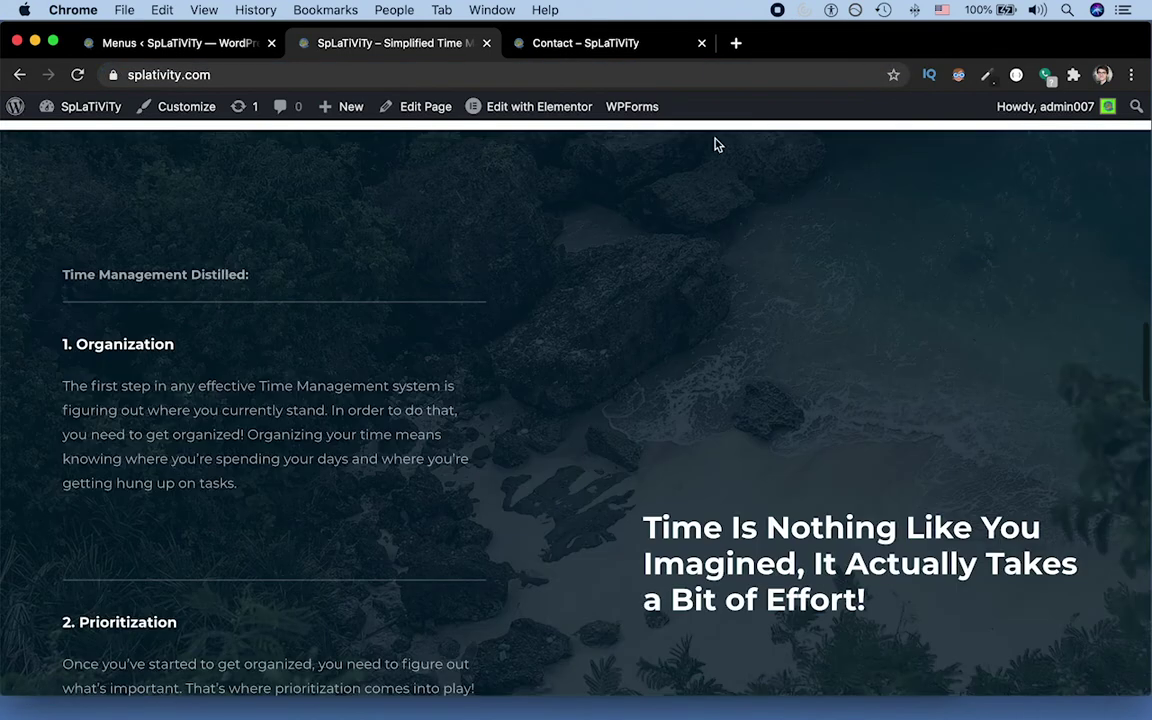
click(586, 44)
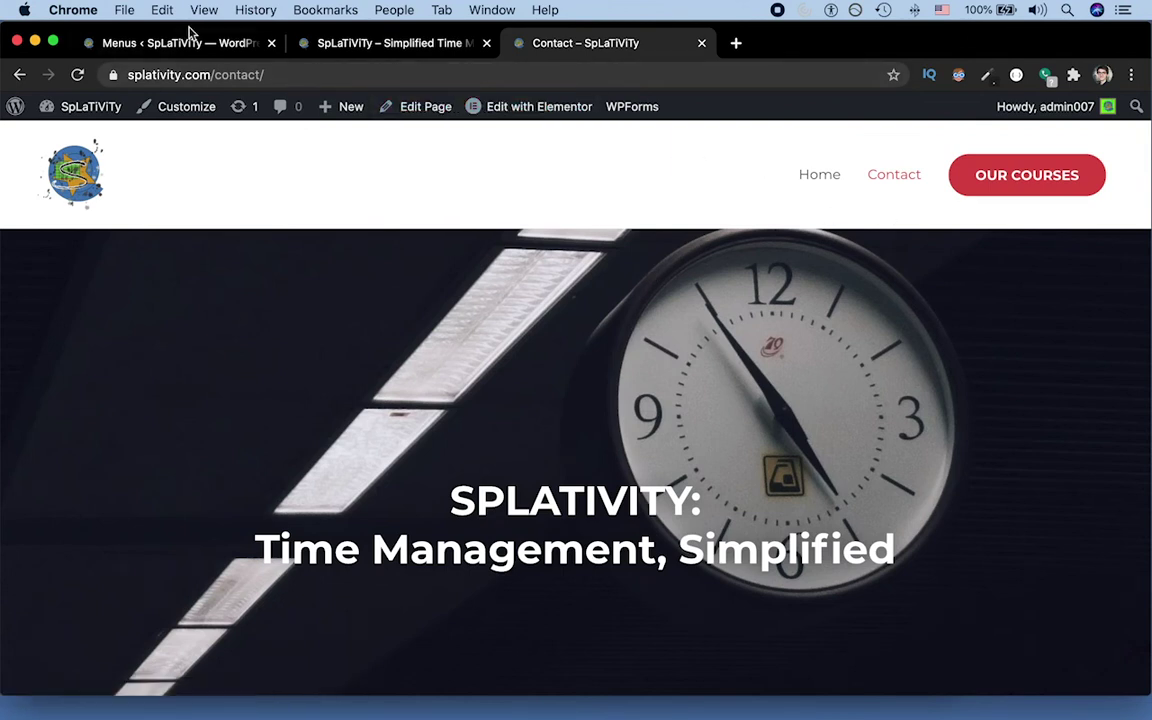
click(196, 43)
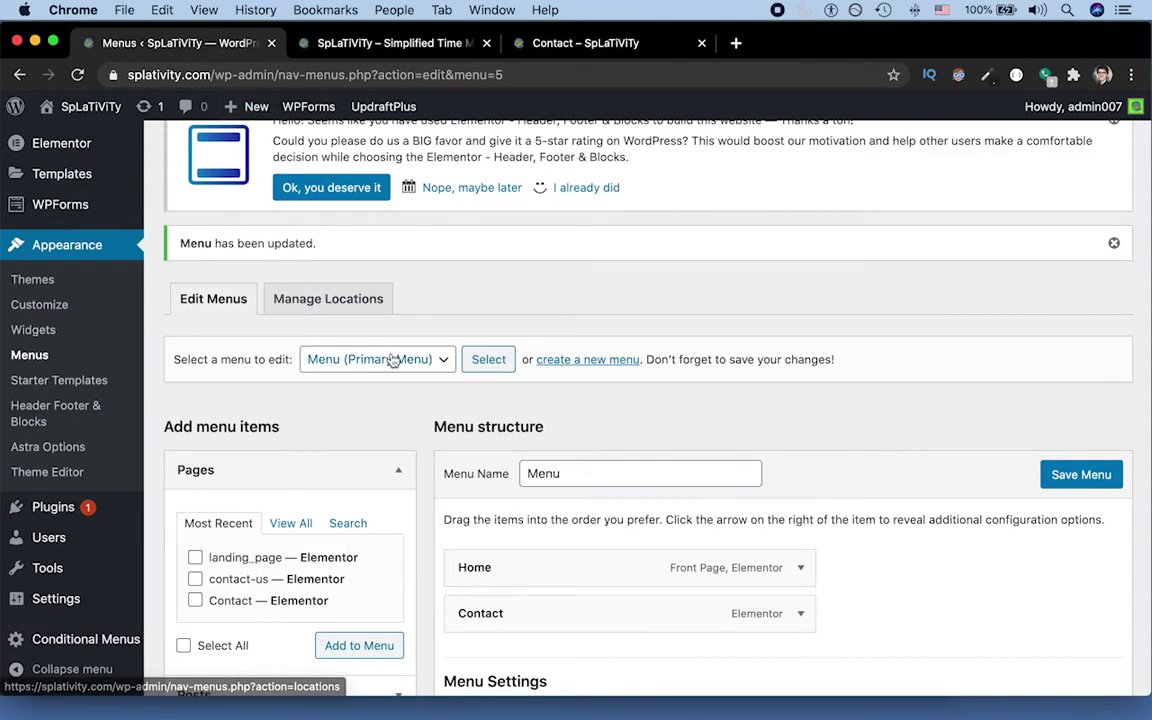
mouse_move(75, 507)
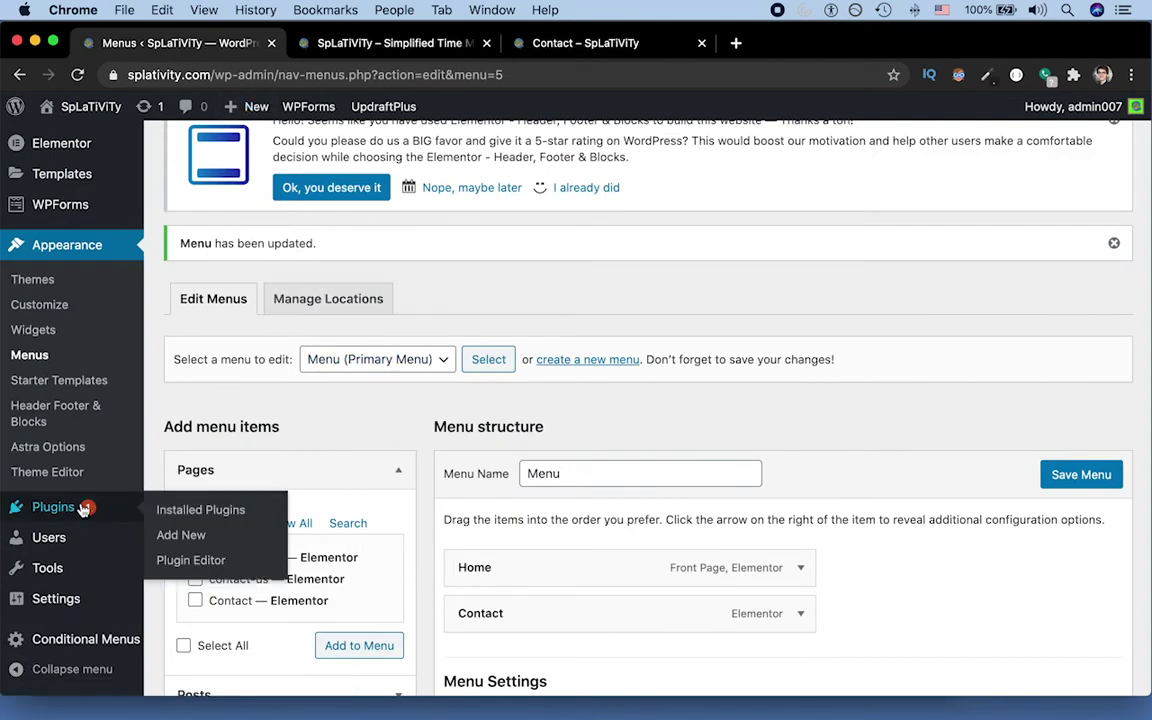
click(159, 515)
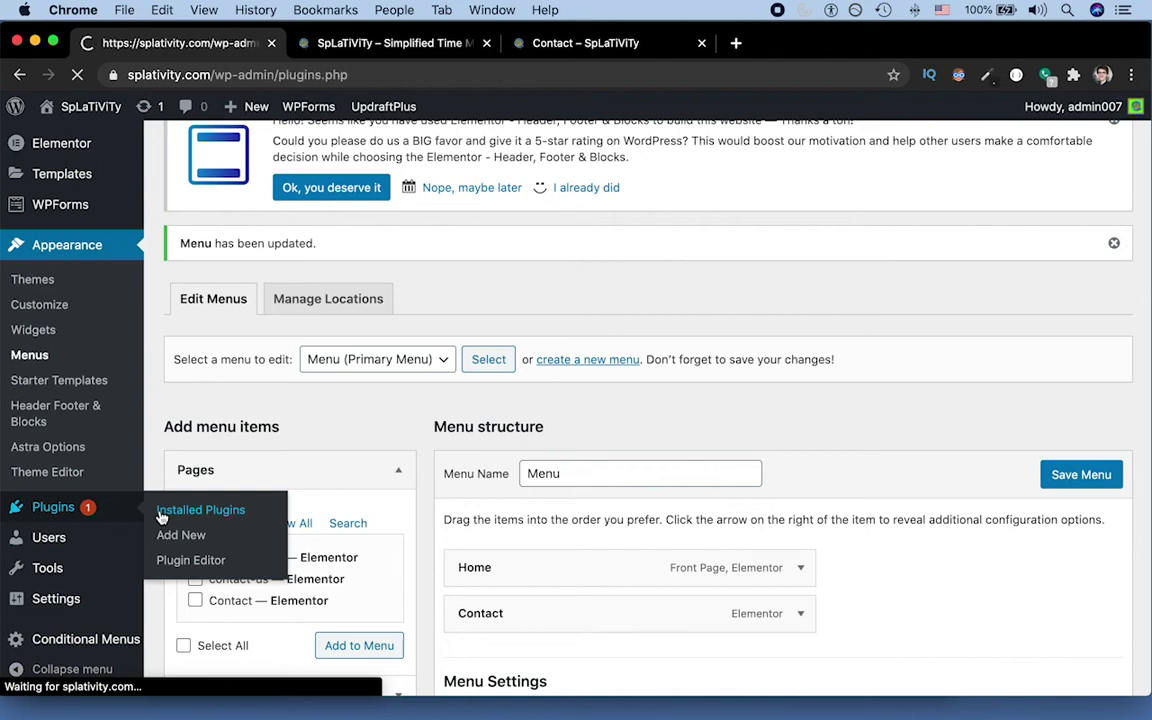
scroll(313, 460, down, 10)
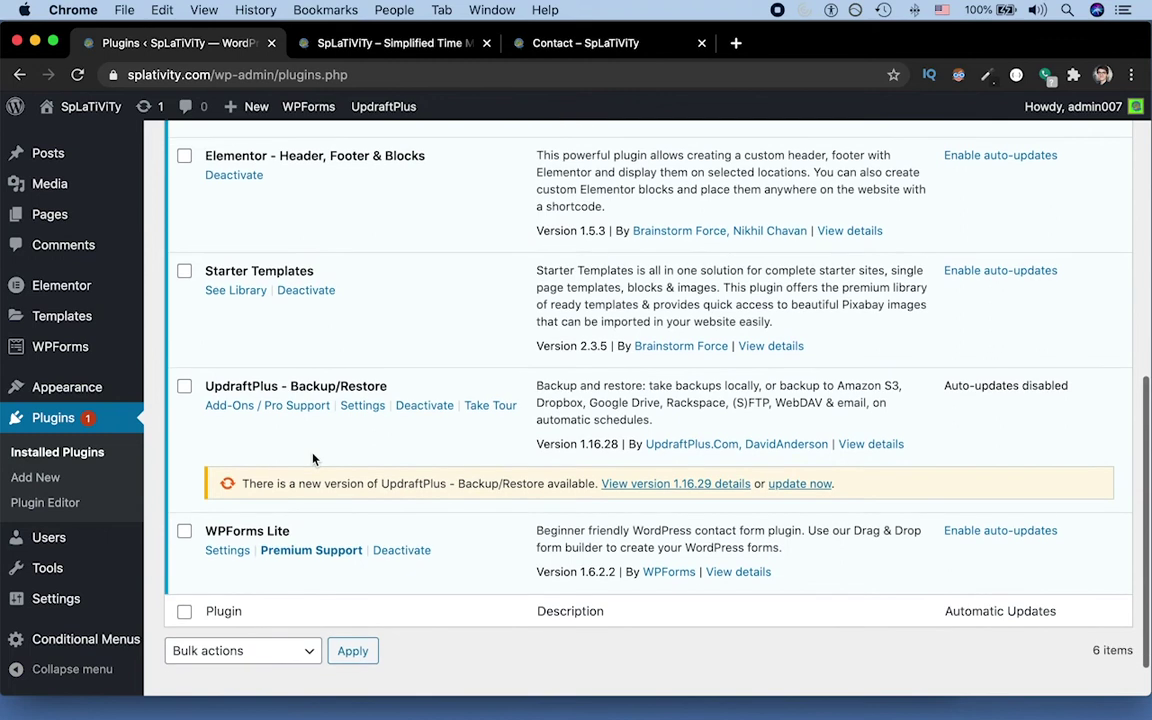
scroll(313, 460, up, 8)
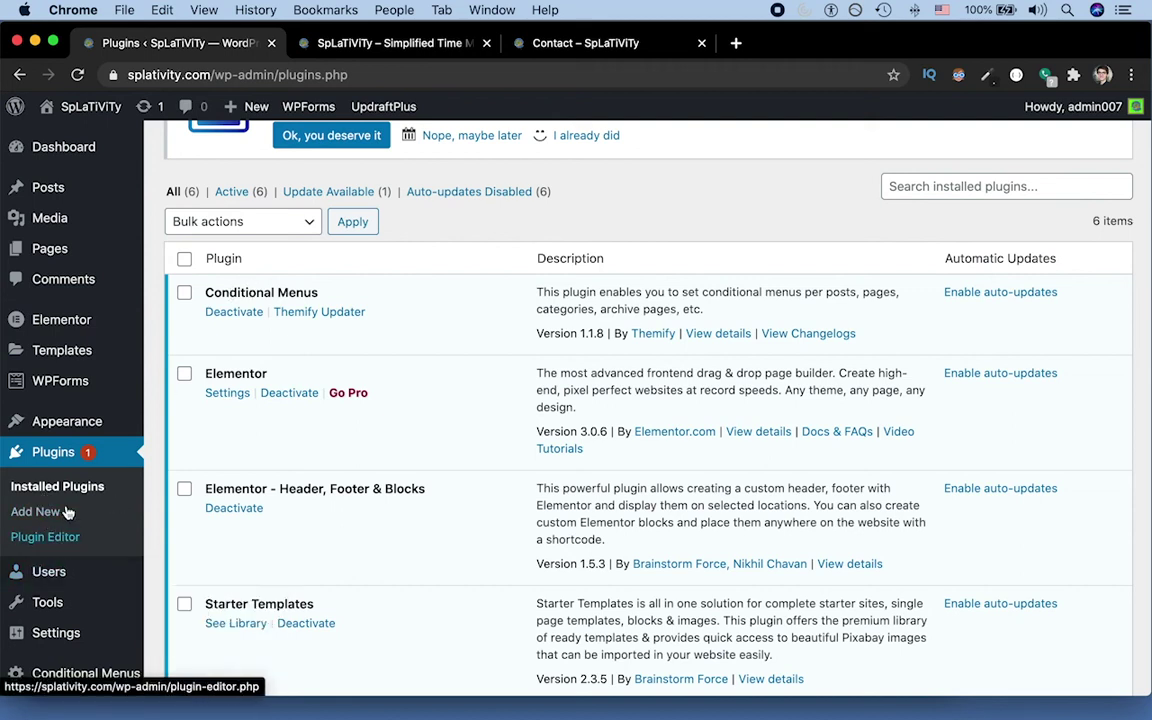
mouse_move(137, 437)
click(170, 500)
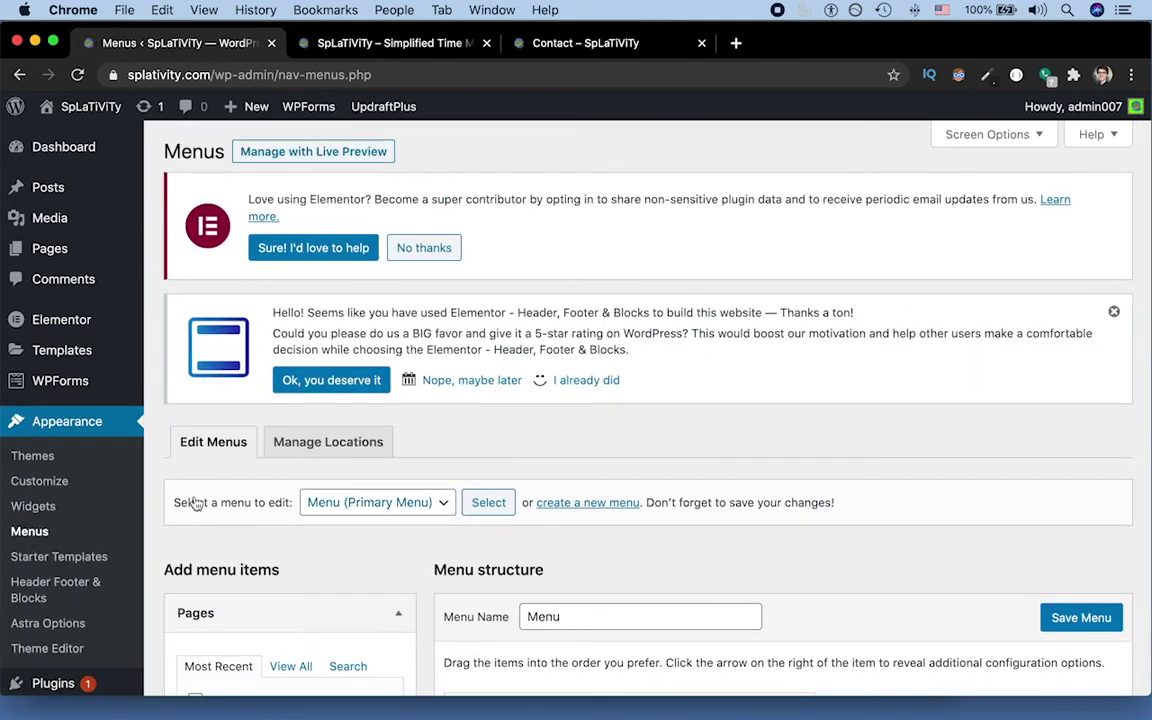
scroll(372, 592, down, 1)
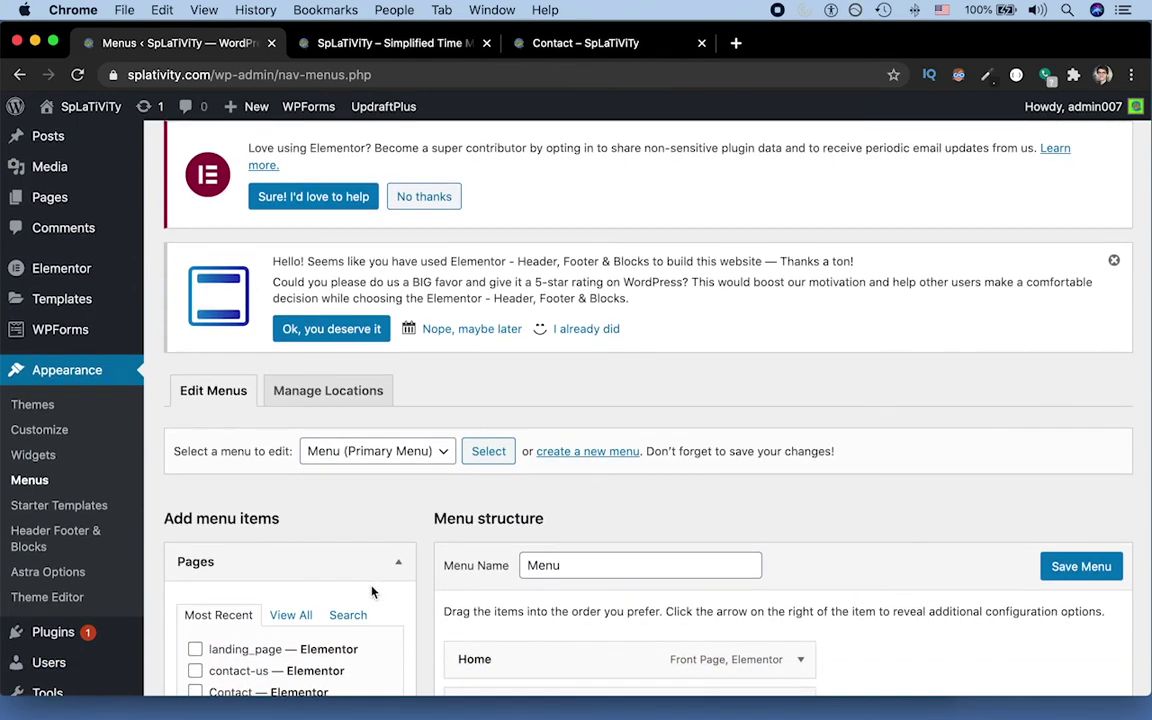
scroll(372, 592, down, 1)
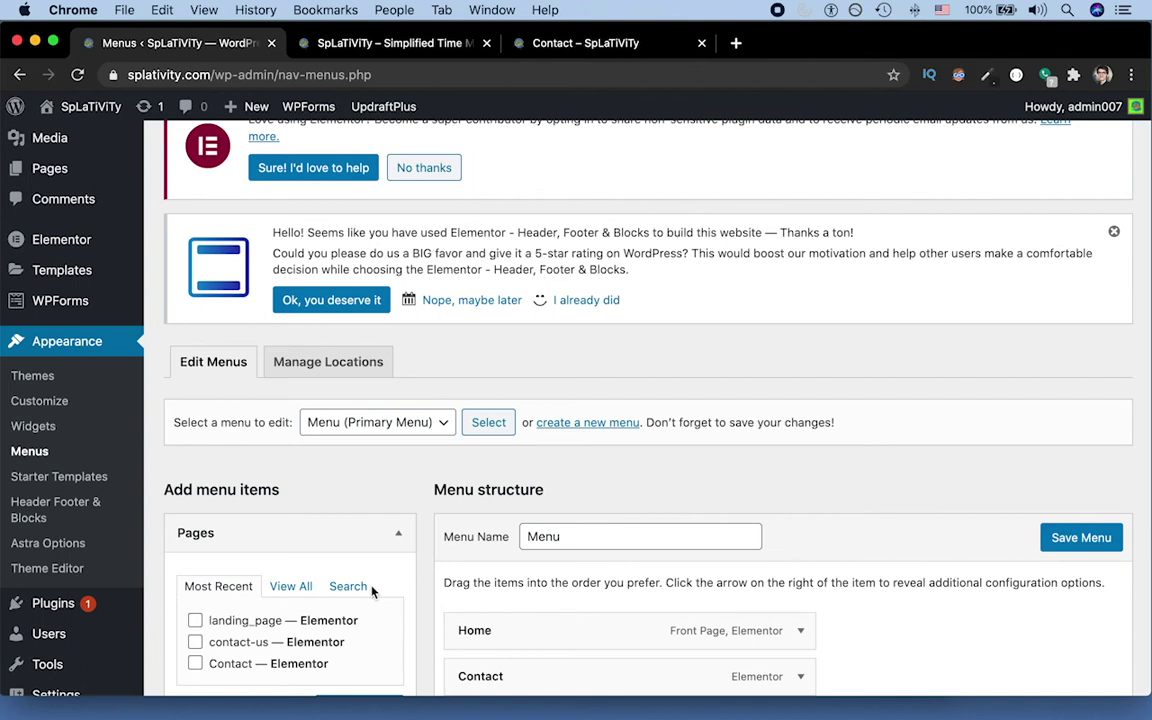
click(318, 430)
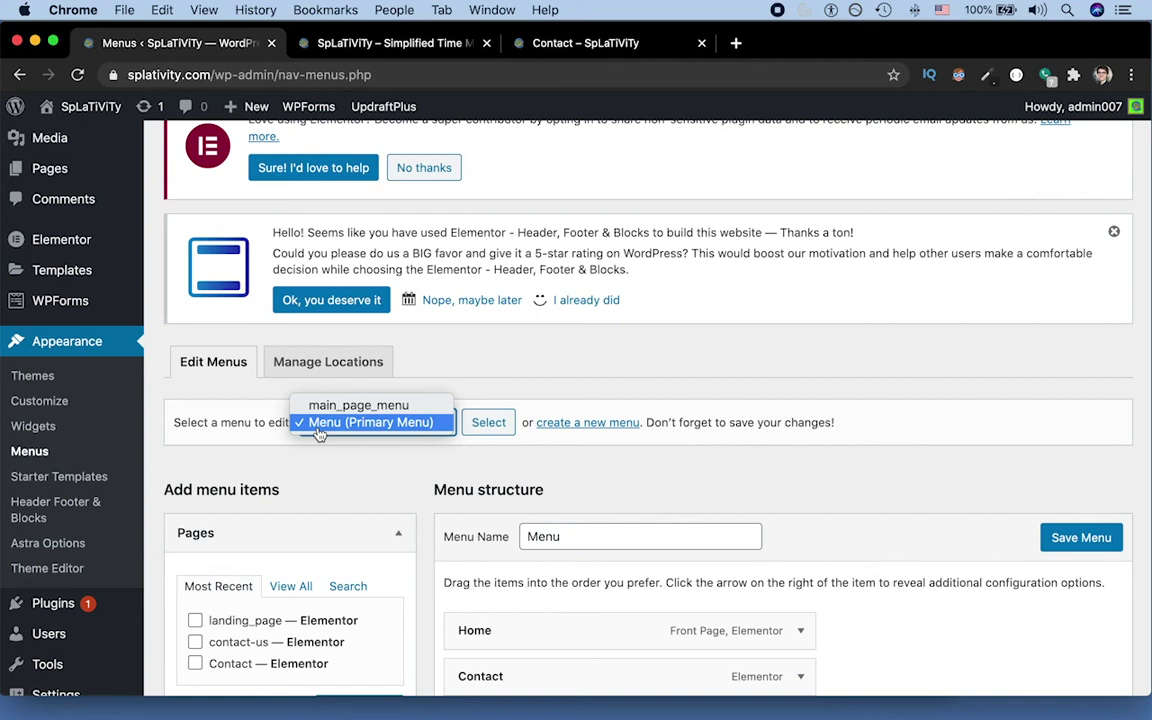
click(576, 45)
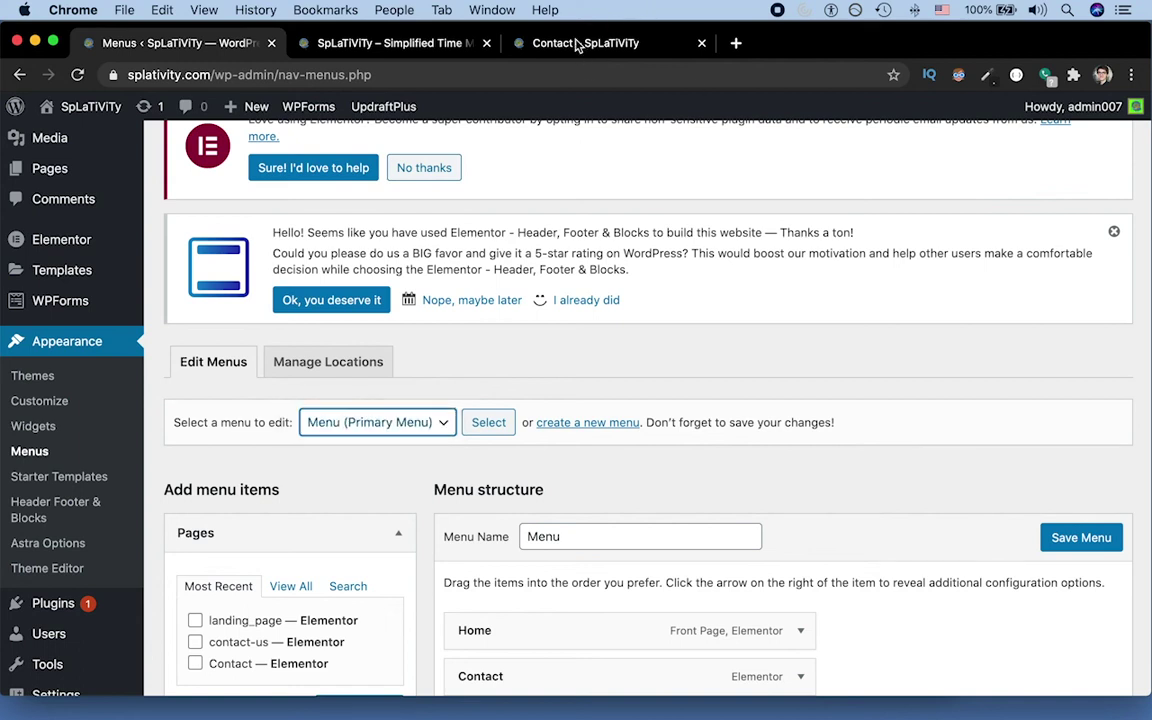
click(576, 45)
click(208, 53)
click(382, 424)
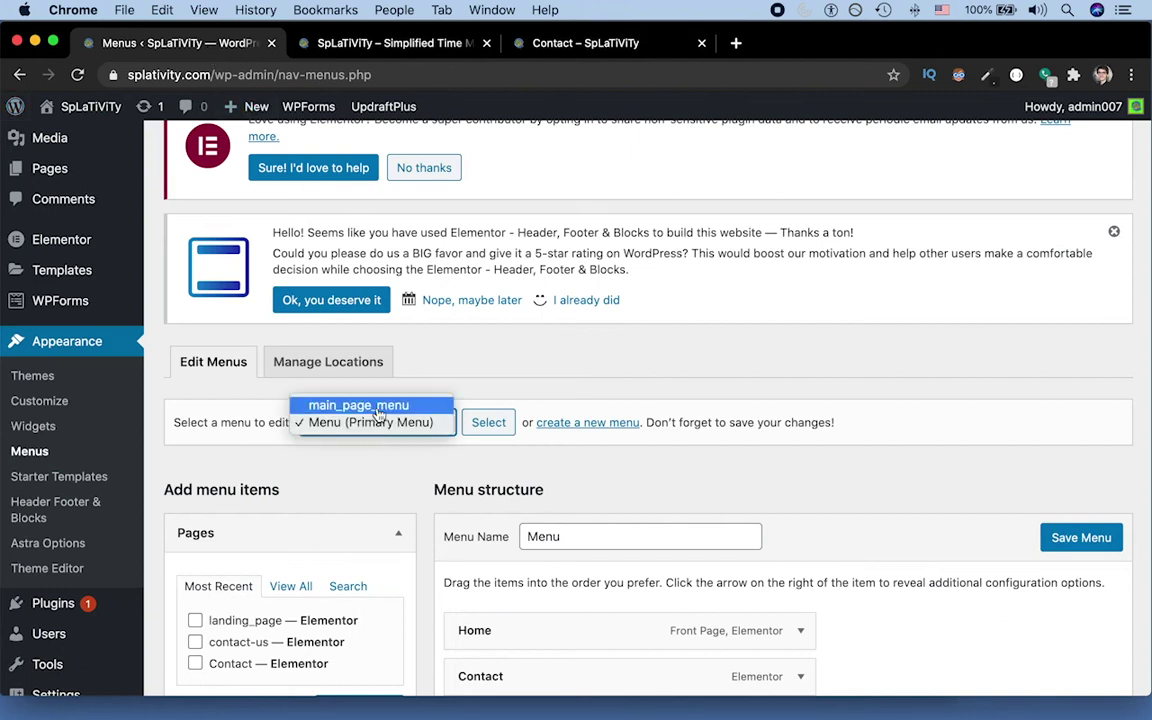
click(365, 47)
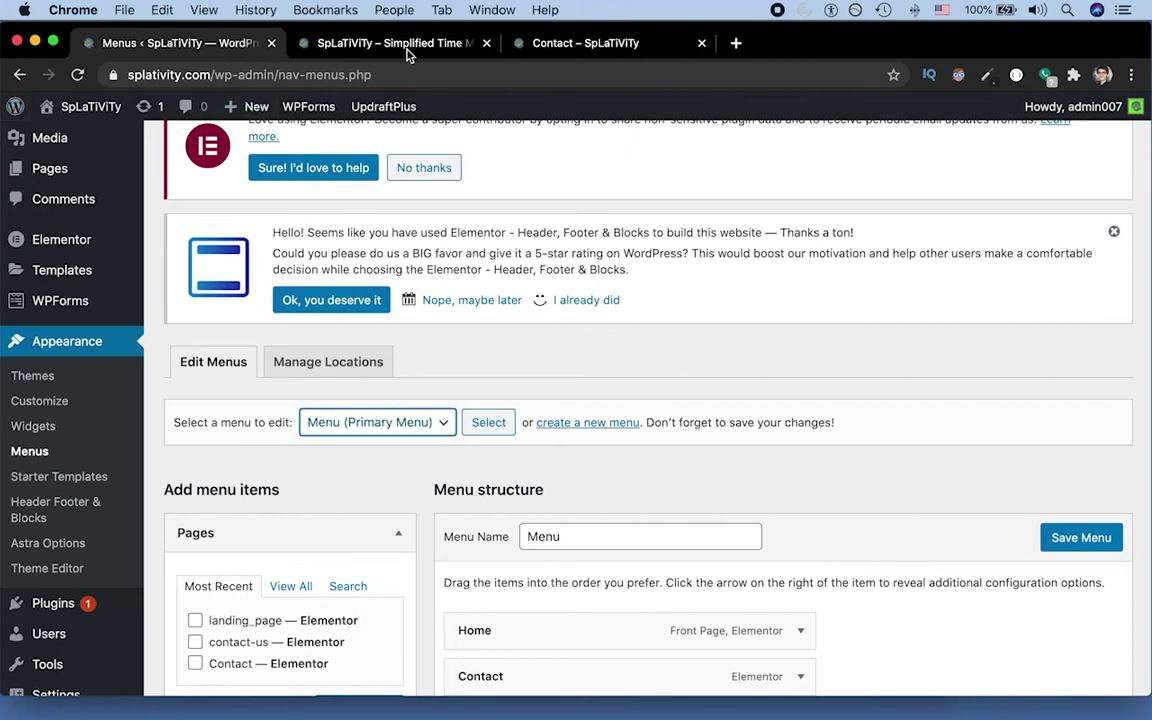
click(417, 43)
scroll(717, 352, up, 7)
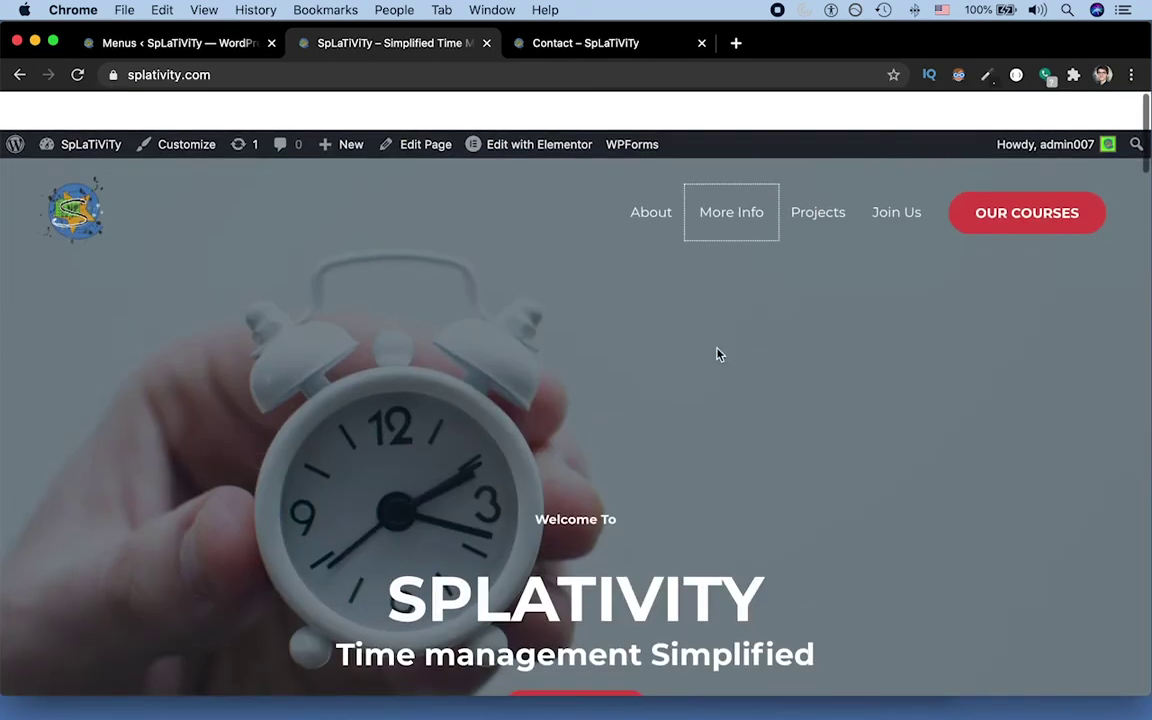
click(206, 45)
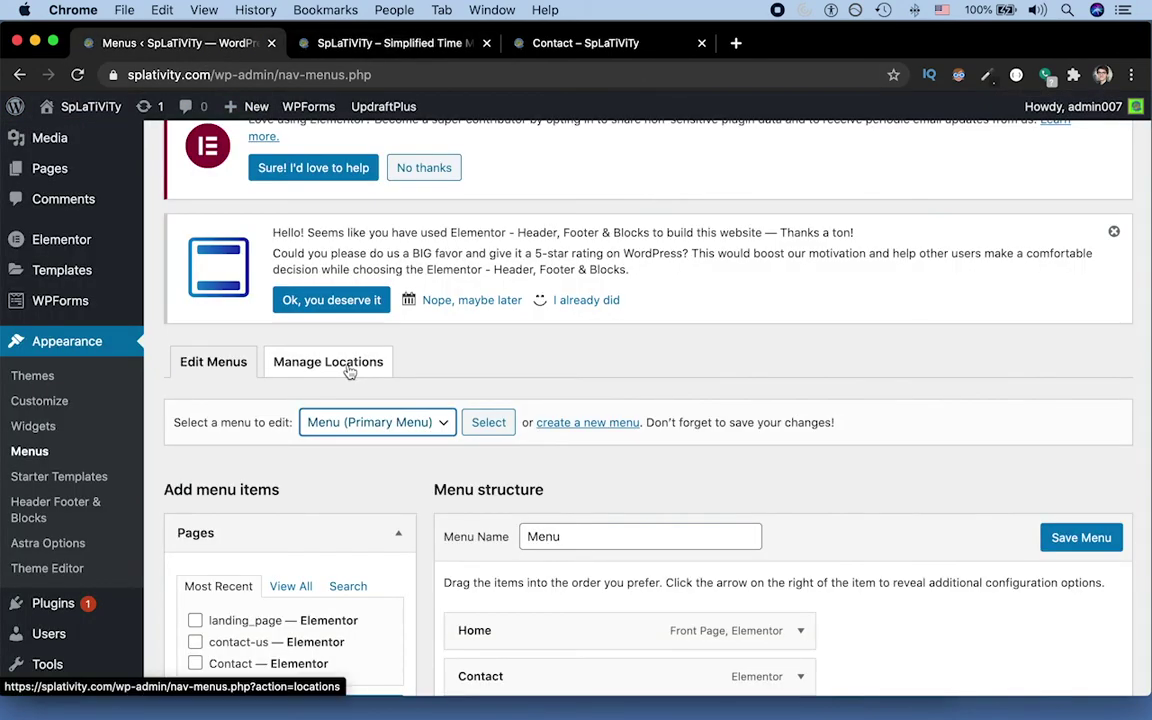
- Review main_page_menu's conditions under Manage Locations, confirming it shows only on the Home page, unchanged
click(329, 366)
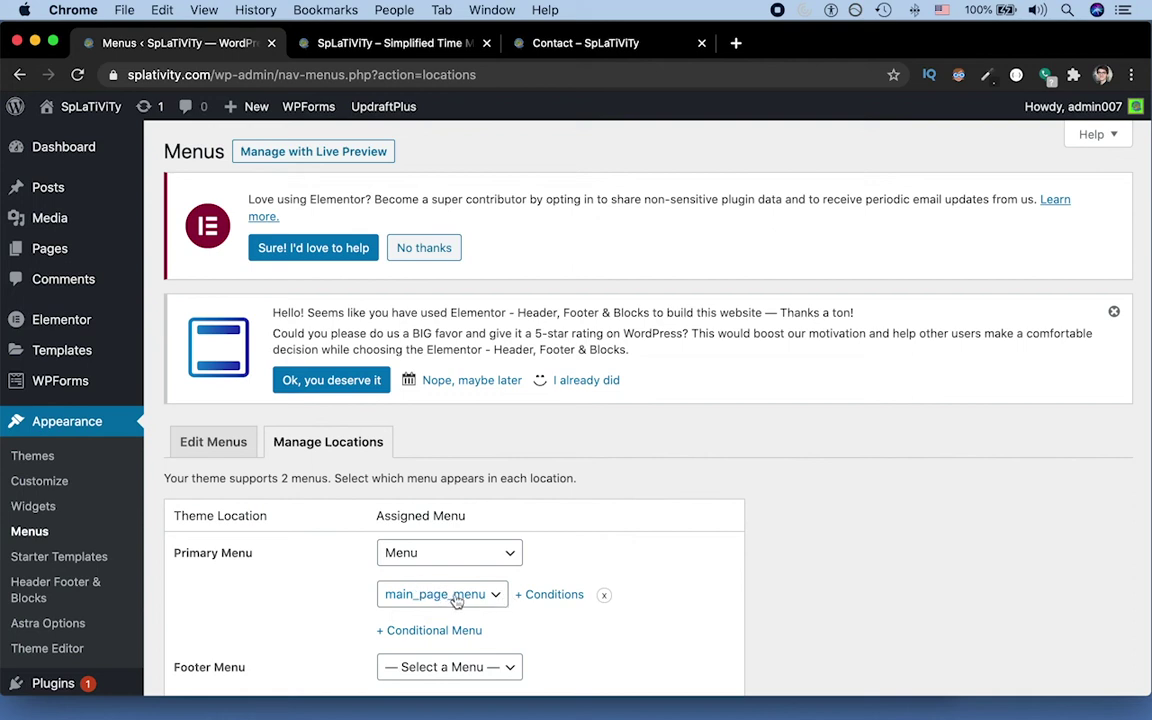
click(557, 597)
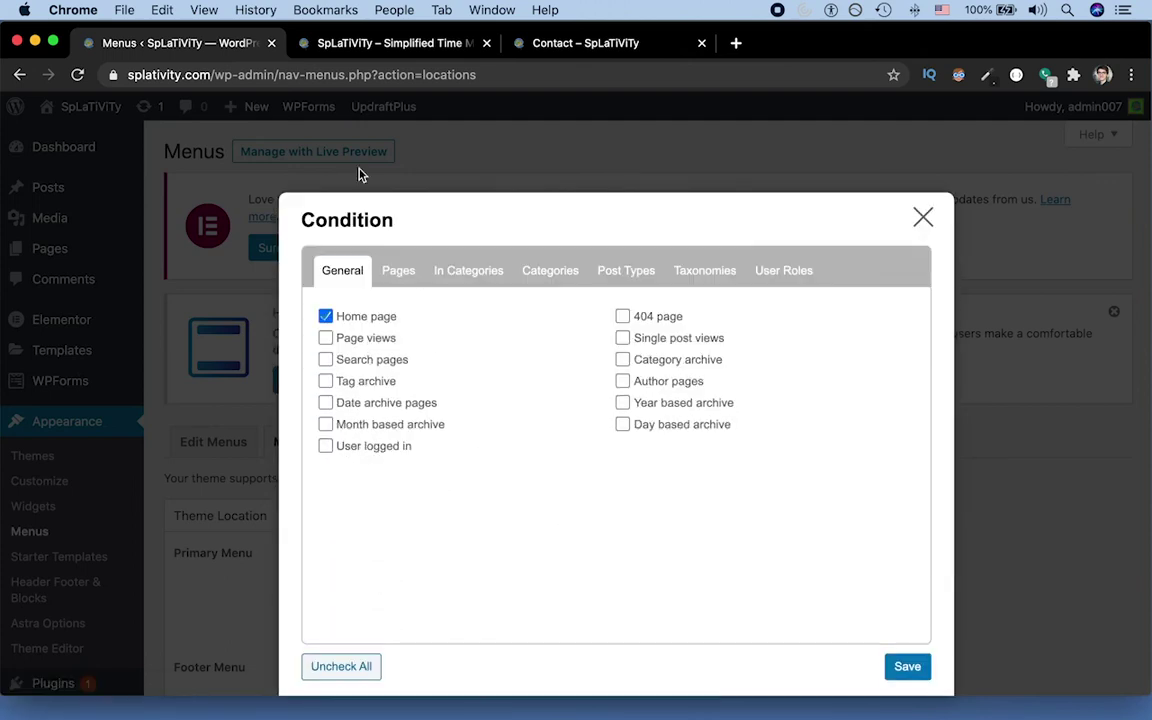
click(400, 268)
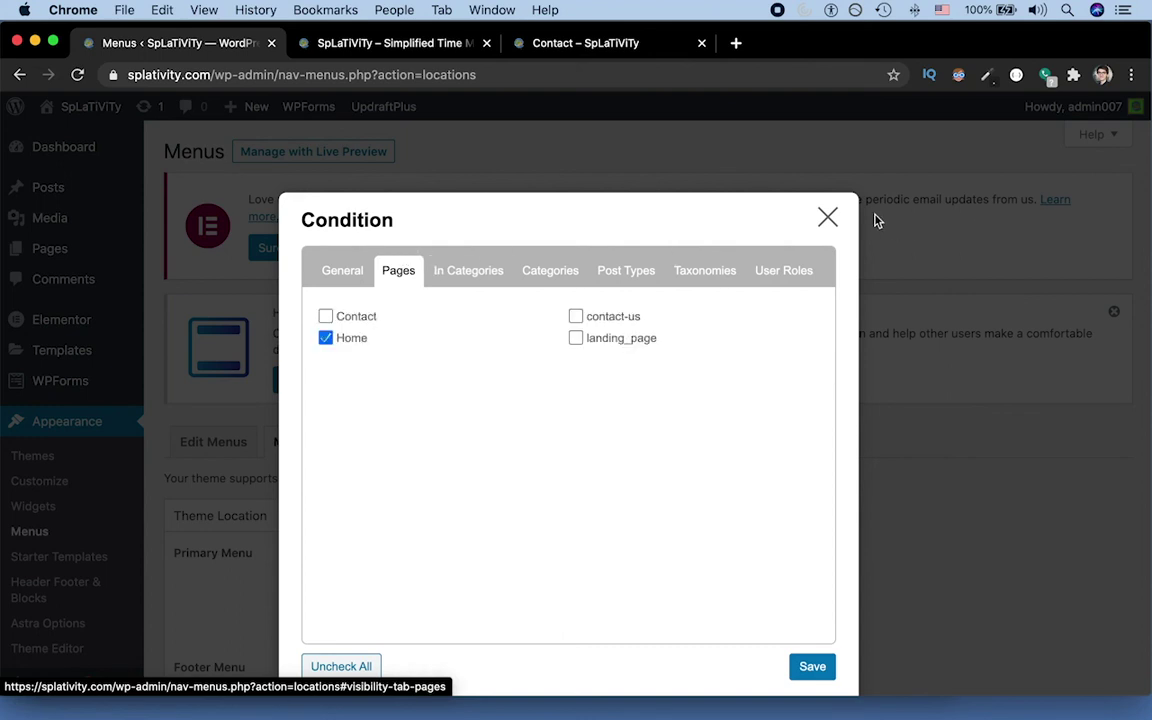
click(825, 219)
- Reopen Menu for editing and review its Home and Contact items and Primary Menu location
scroll(343, 631, down, 3)
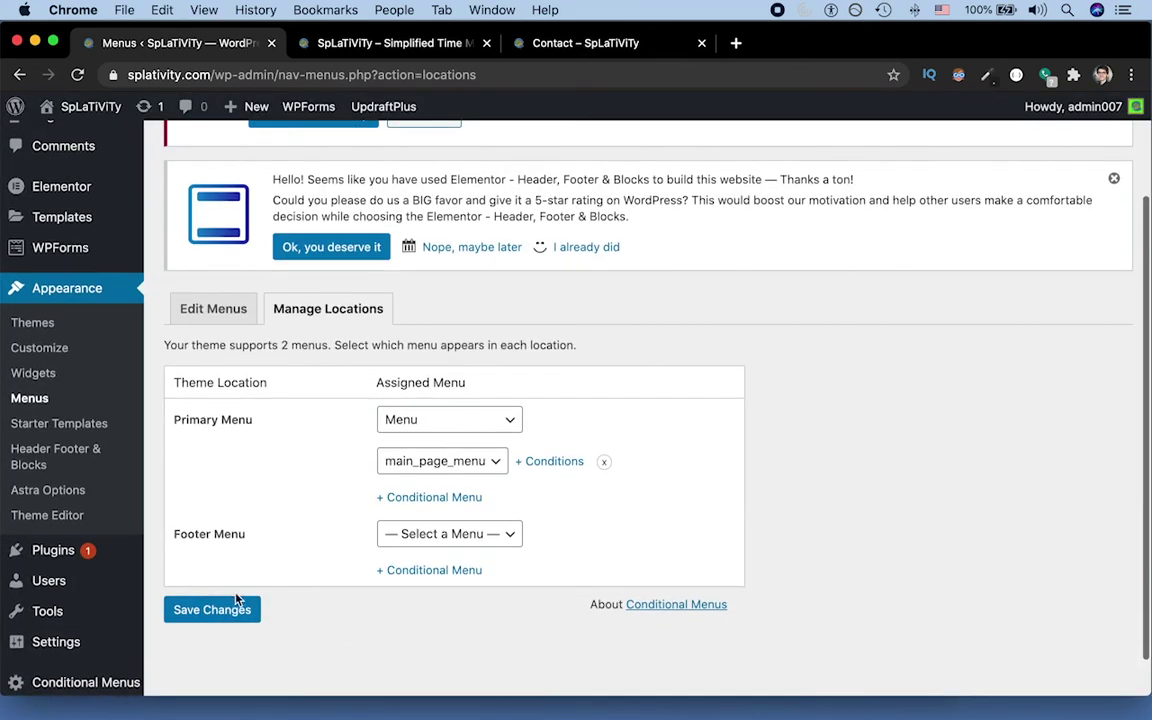
scroll(290, 368, up, 3)
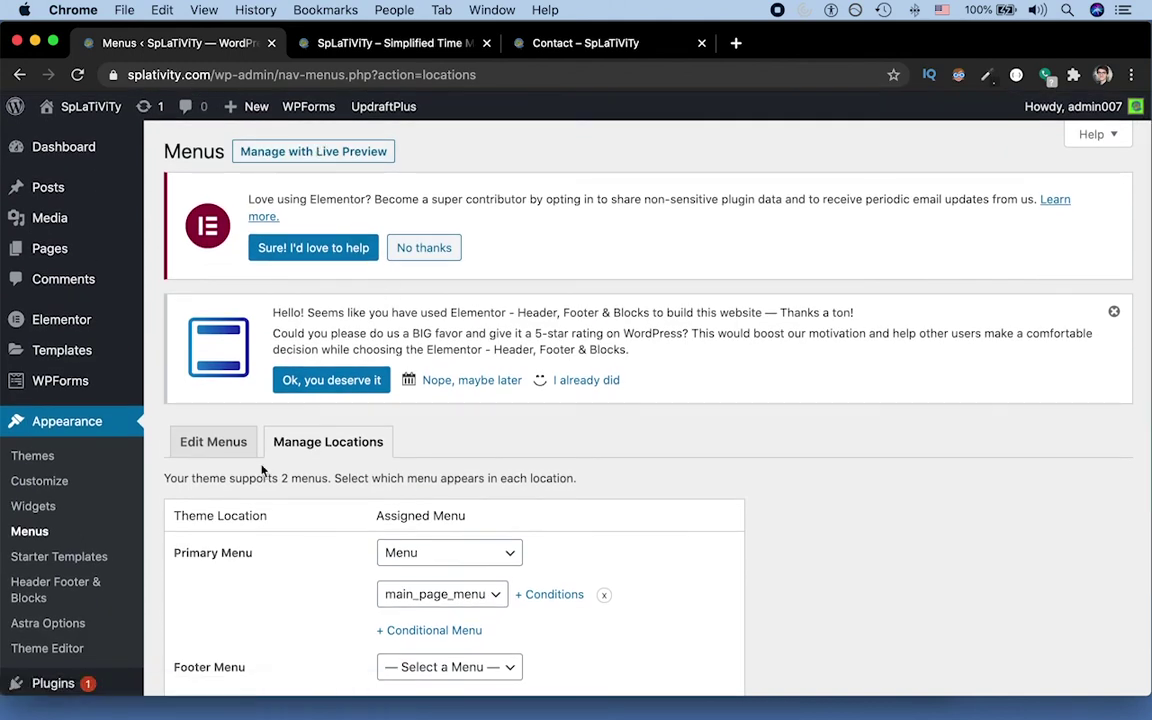
click(222, 445)
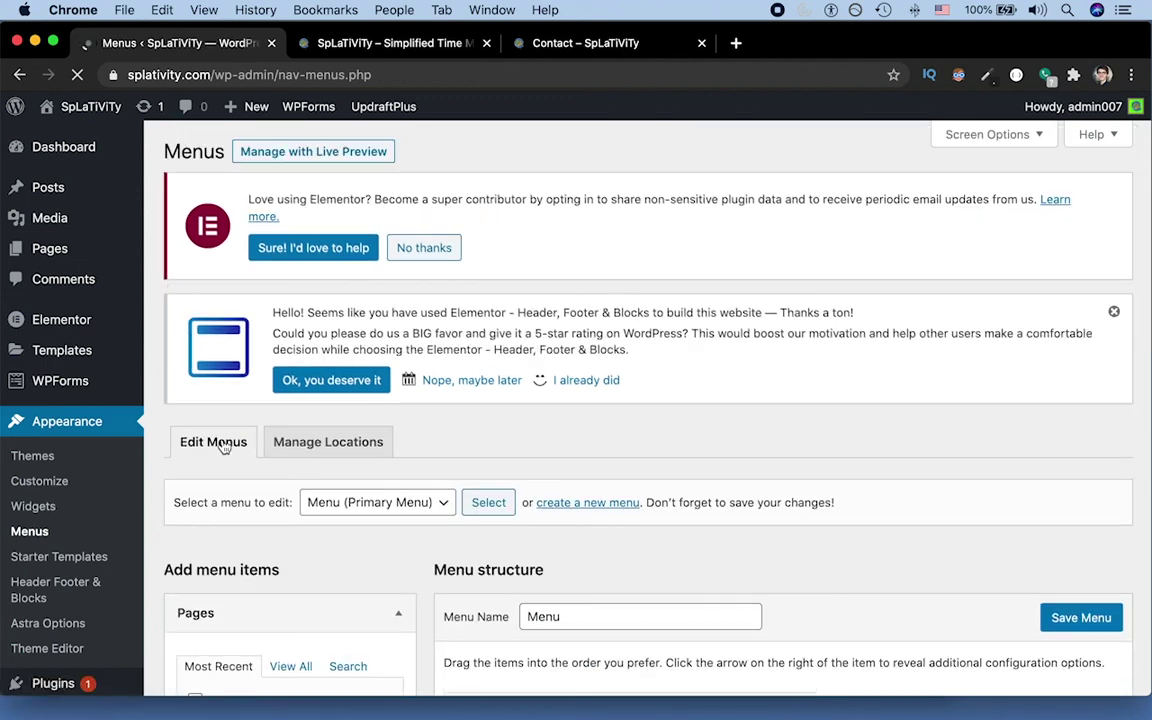
scroll(664, 495, down, 6)
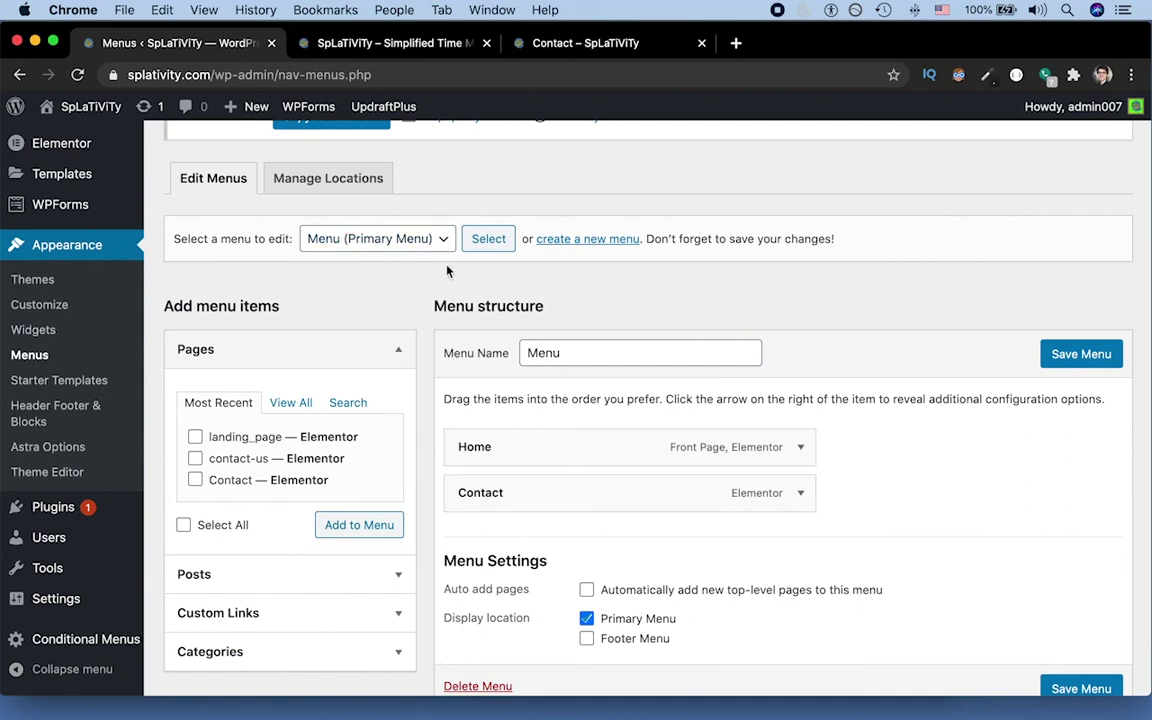
scroll(570, 356, down, 2)
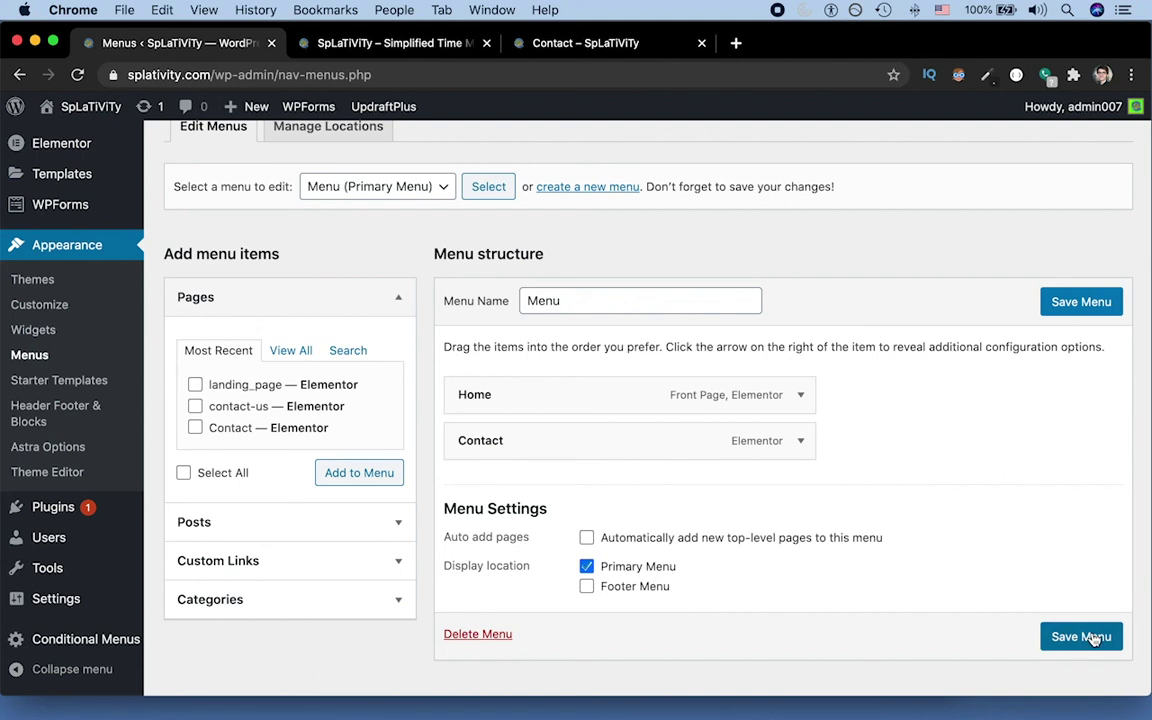
- View the live homepage, then scroll through the Contact page showing only Home and Contact
click(412, 45)
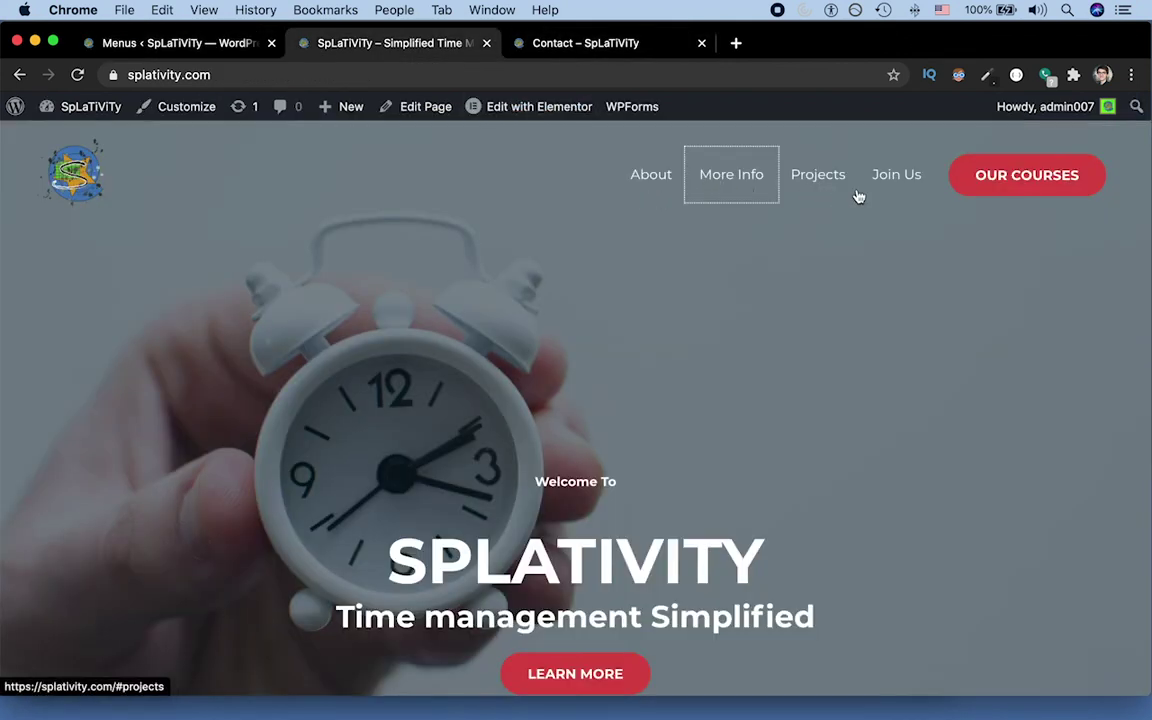
click(568, 46)
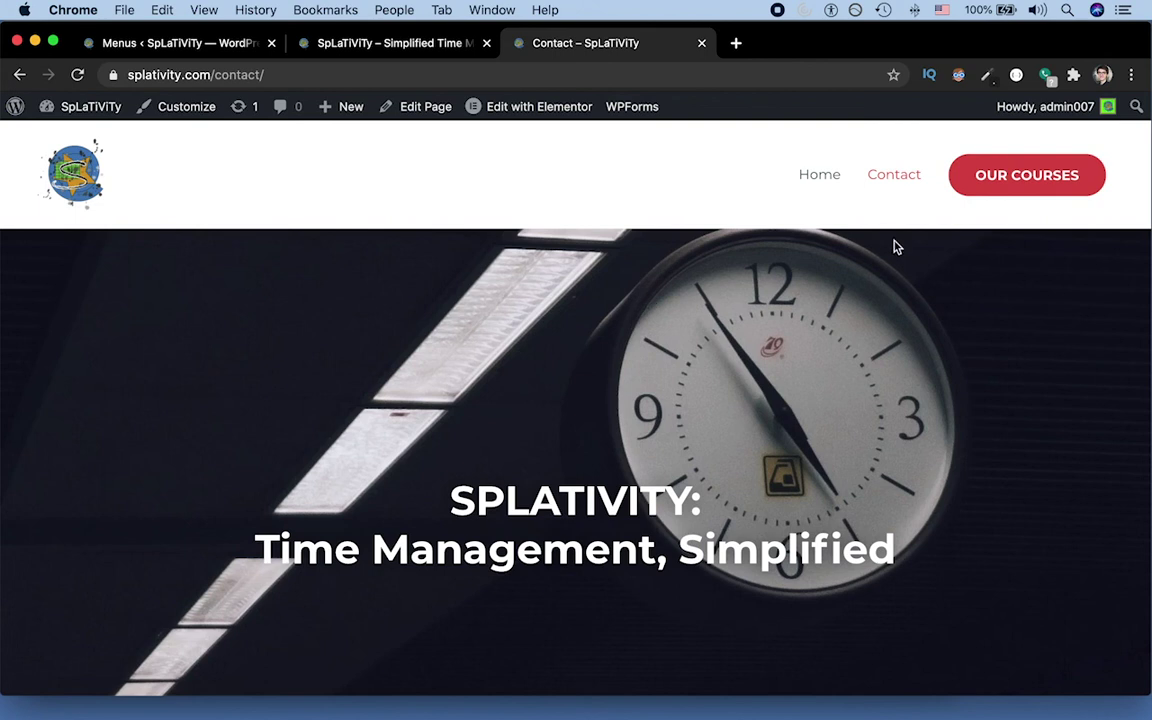
scroll(895, 247, down, 10)
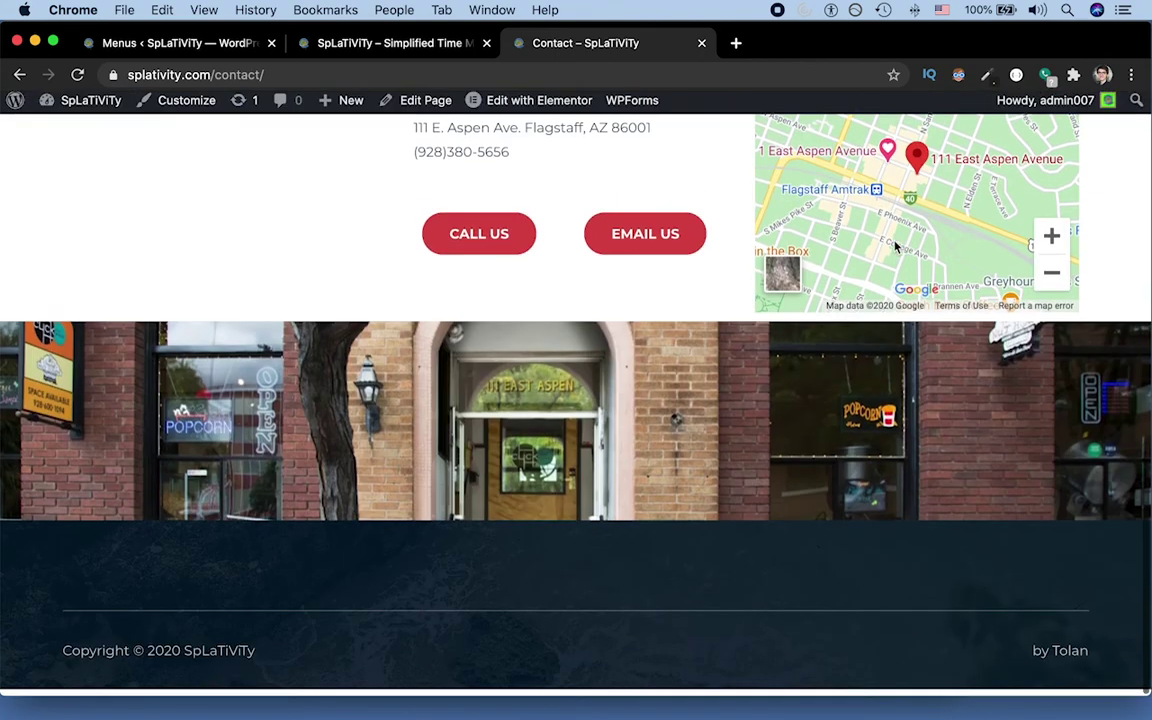
scroll(895, 247, up, 10)
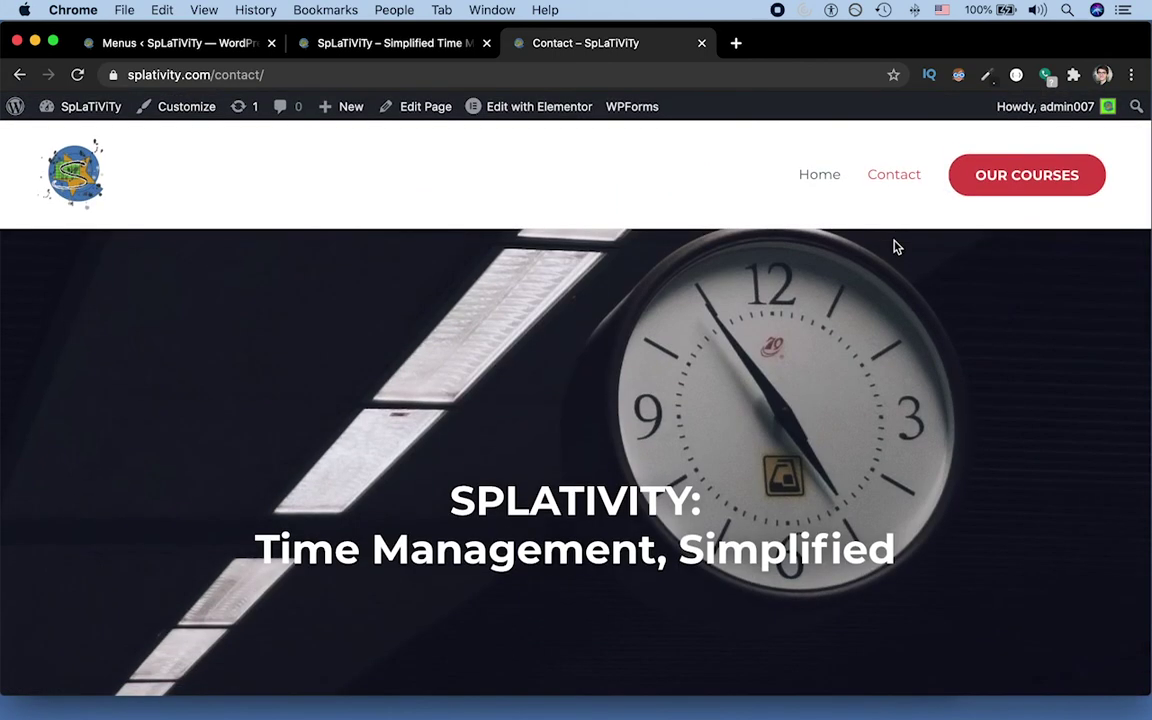